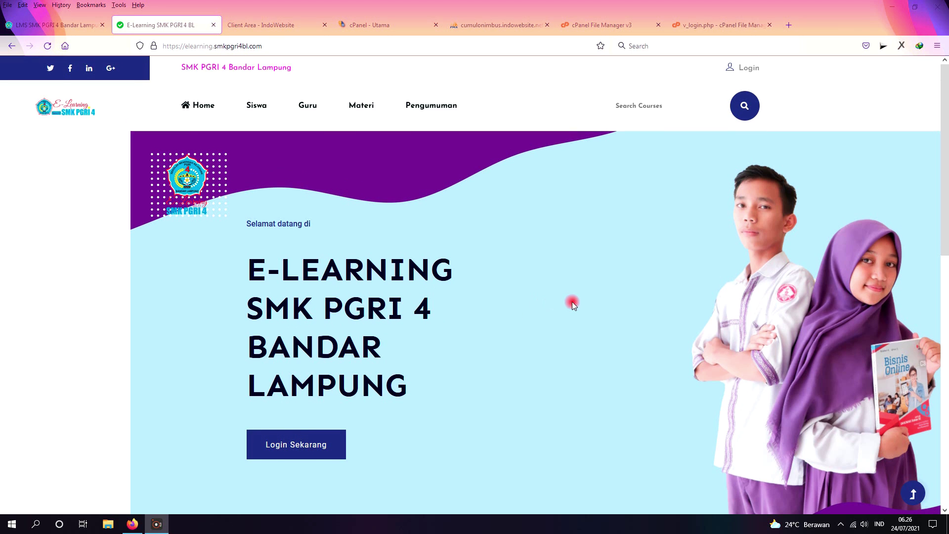
Step: Scroll up and down the LMS landing page to look it over
{"action": "scroll", "coordinate": [571, 301], "scroll_direction": "down", "scroll_amount": 2}
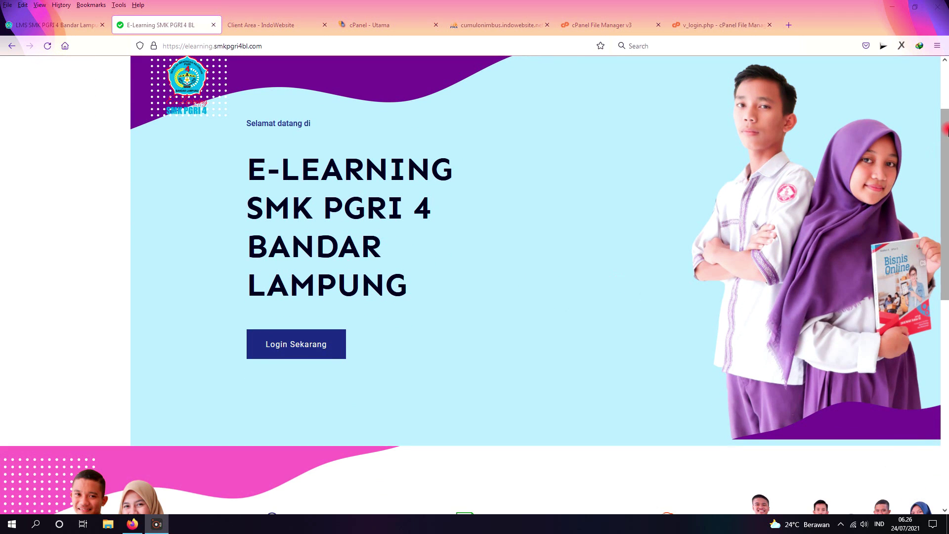
{"action": "left_click_drag", "start_coordinate": [944, 131], "coordinate": [943, 82]}
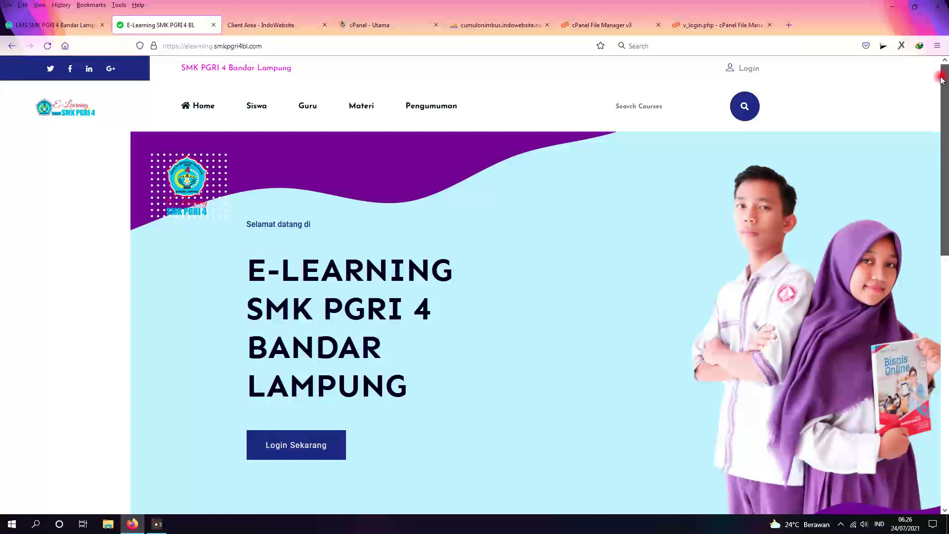
{"action": "left_click_drag", "start_coordinate": [943, 80], "coordinate": [946, 359]}
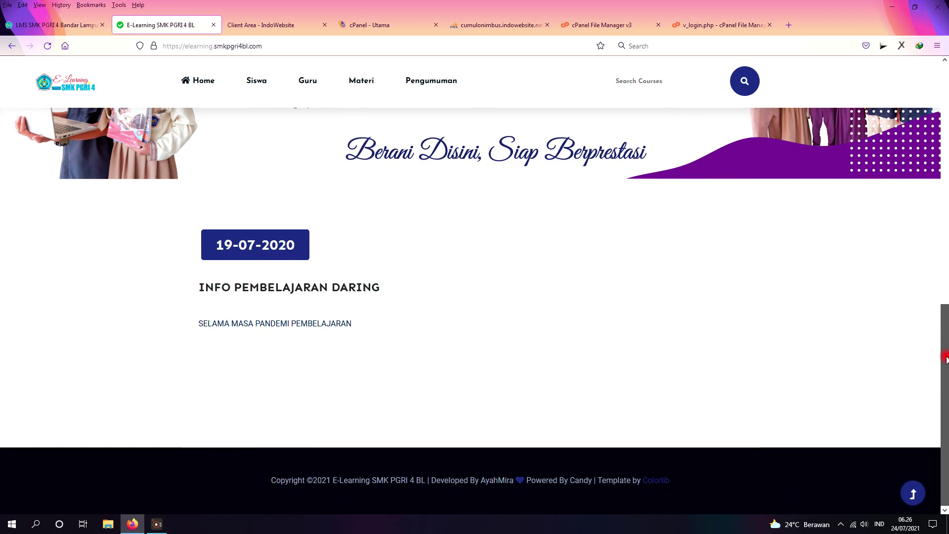
{"action": "left_click_drag", "start_coordinate": [946, 318], "coordinate": [941, 91]}
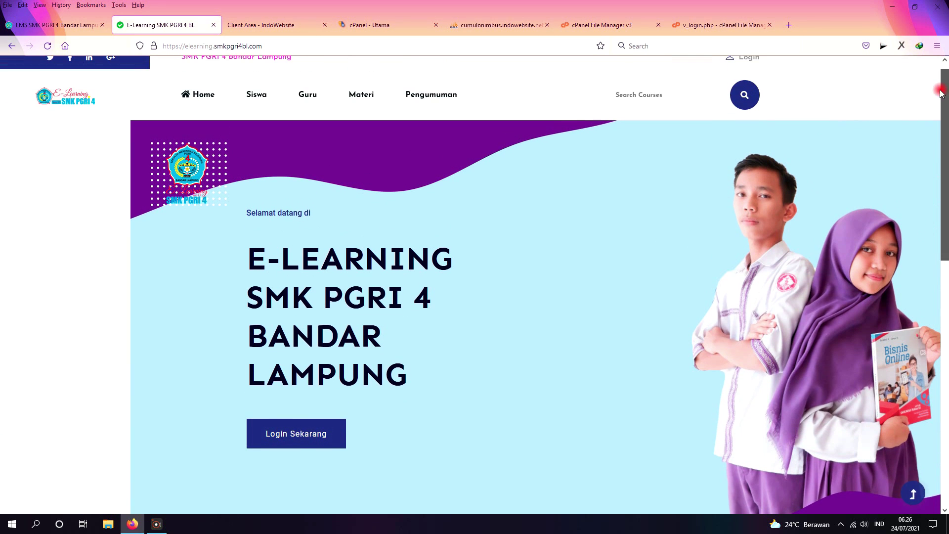
{"action": "scroll", "coordinate": [303, 203], "scroll_direction": "up", "scroll_amount": 1}
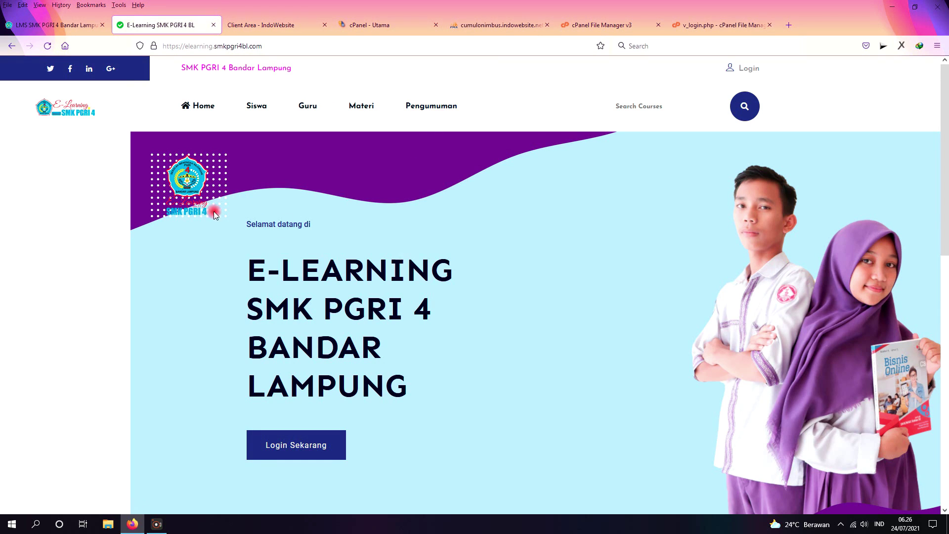
{"action": "left_click_drag", "start_coordinate": [947, 155], "coordinate": [946, 324]}
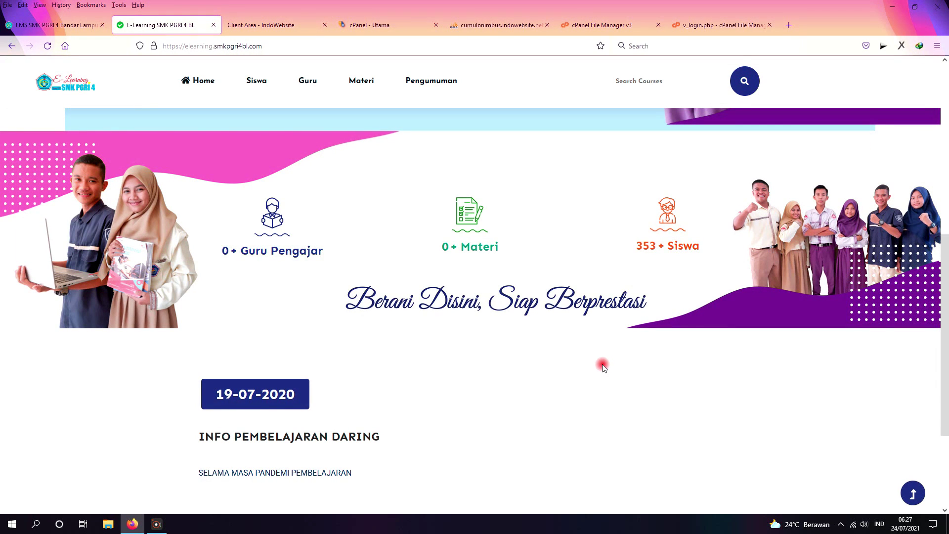
{"action": "scroll", "coordinate": [492, 395], "scroll_direction": "down", "scroll_amount": 2}
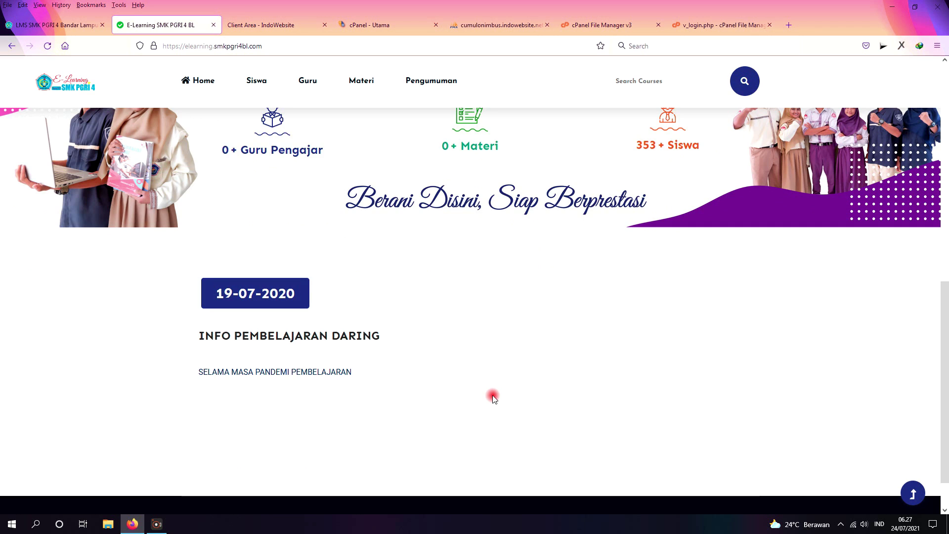
{"action": "scroll", "coordinate": [492, 398], "scroll_direction": "up", "scroll_amount": 1}
{"action": "scroll", "coordinate": [492, 398], "scroll_direction": "up", "scroll_amount": 8}
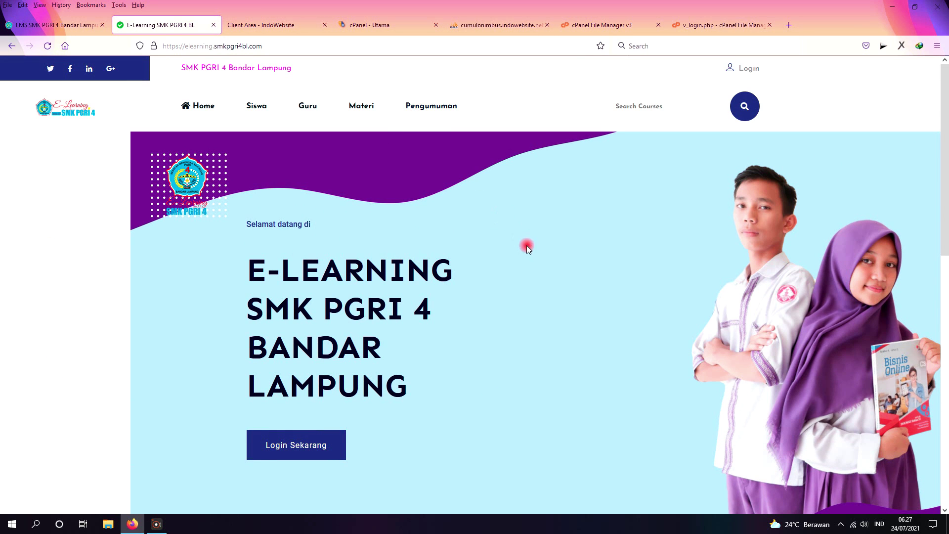
Step: Open Siswa and scroll through the Data Siswa table of NICT, name, class and major
{"action": "left_click", "coordinate": [255, 107]}
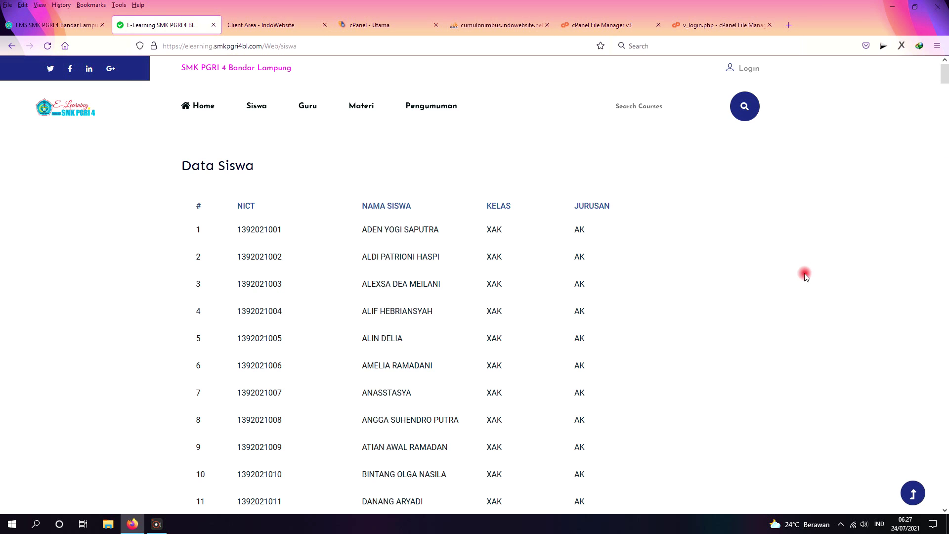
{"action": "scroll", "coordinate": [804, 276], "scroll_direction": "down", "scroll_amount": 15}
{"action": "scroll", "coordinate": [804, 276], "scroll_direction": "down", "scroll_amount": 12}
{"action": "scroll", "coordinate": [804, 276], "scroll_direction": "down", "scroll_amount": 11}
{"action": "scroll", "coordinate": [805, 276], "scroll_direction": "down", "scroll_amount": 7}
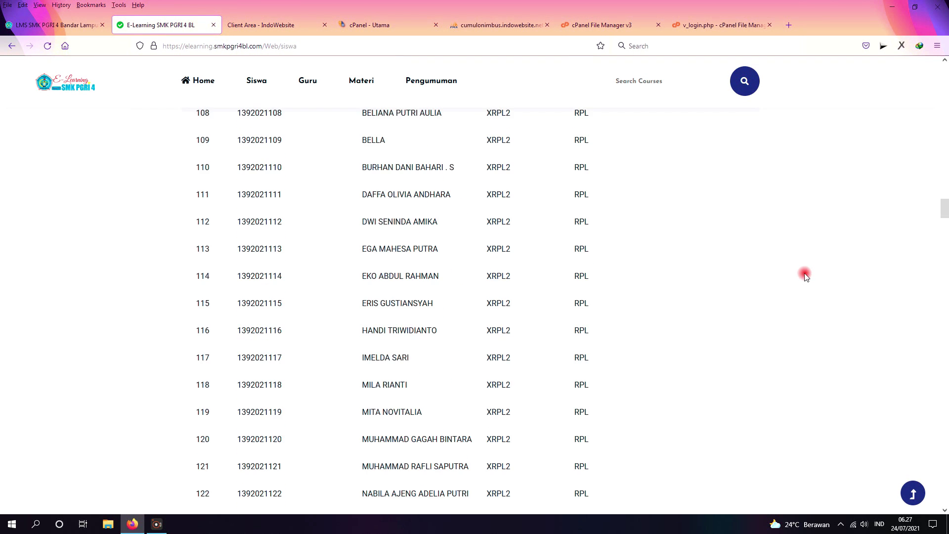
{"action": "scroll", "coordinate": [804, 276], "scroll_direction": "down", "scroll_amount": 16}
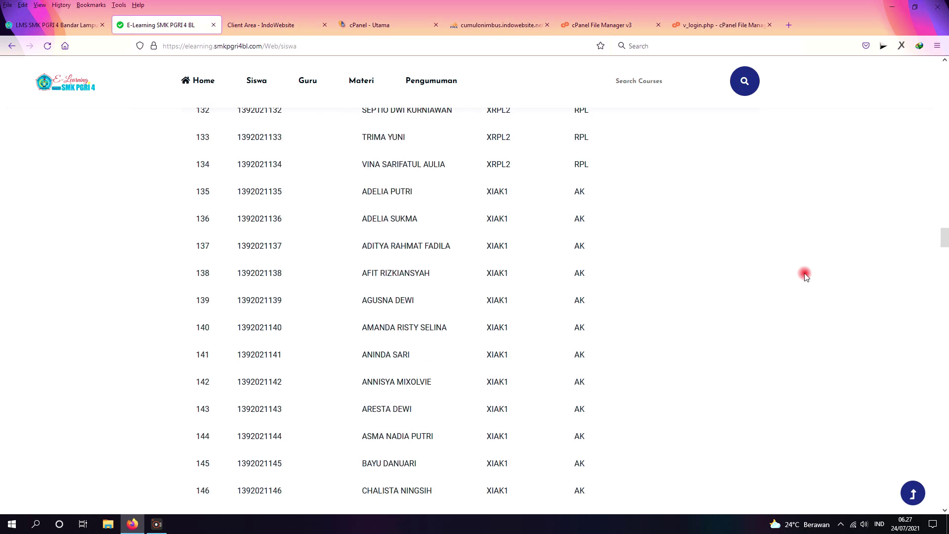
{"action": "scroll", "coordinate": [804, 276], "scroll_direction": "down", "scroll_amount": 14}
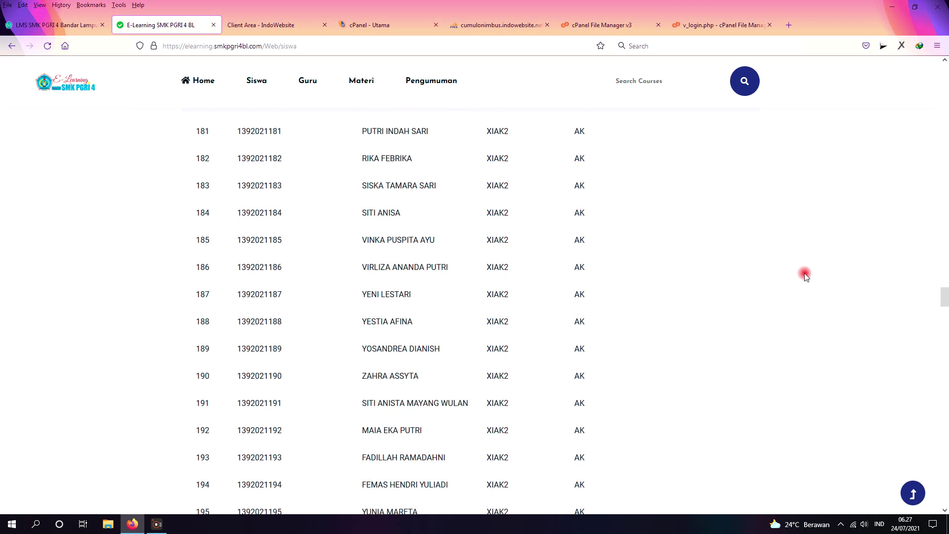
{"action": "scroll", "coordinate": [804, 275], "scroll_direction": "down", "scroll_amount": 6}
{"action": "scroll", "coordinate": [804, 276], "scroll_direction": "up", "scroll_amount": 4}
{"action": "left_click_drag", "start_coordinate": [943, 306], "coordinate": [944, 74]}
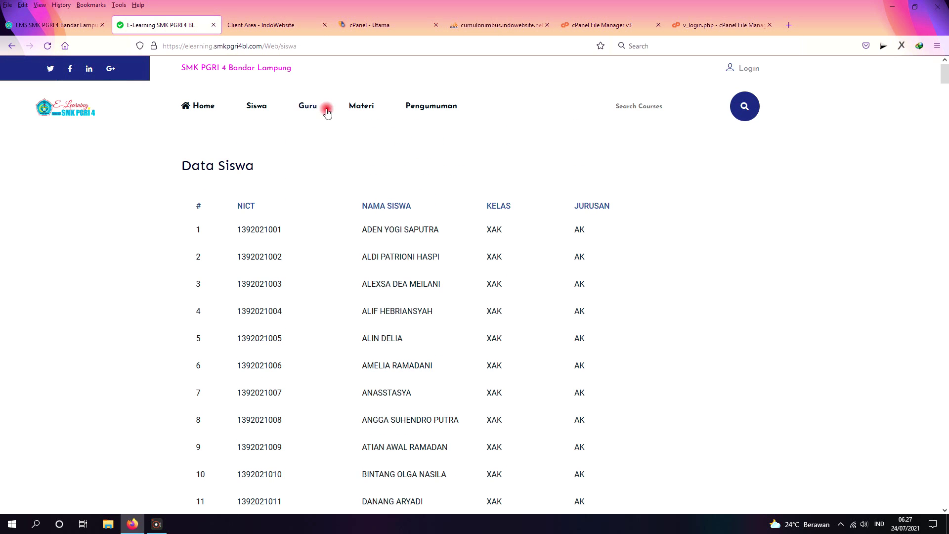
Step: Open Guru and scroll through the teacher photo cards with names and ID numbers
{"action": "left_click", "coordinate": [310, 106]}
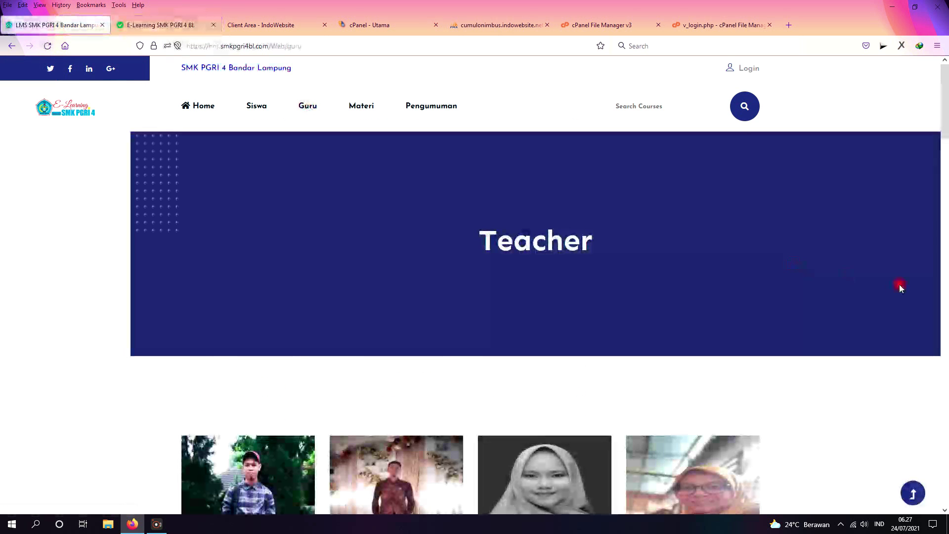
{"action": "scroll", "coordinate": [899, 287], "scroll_direction": "down", "scroll_amount": 5}
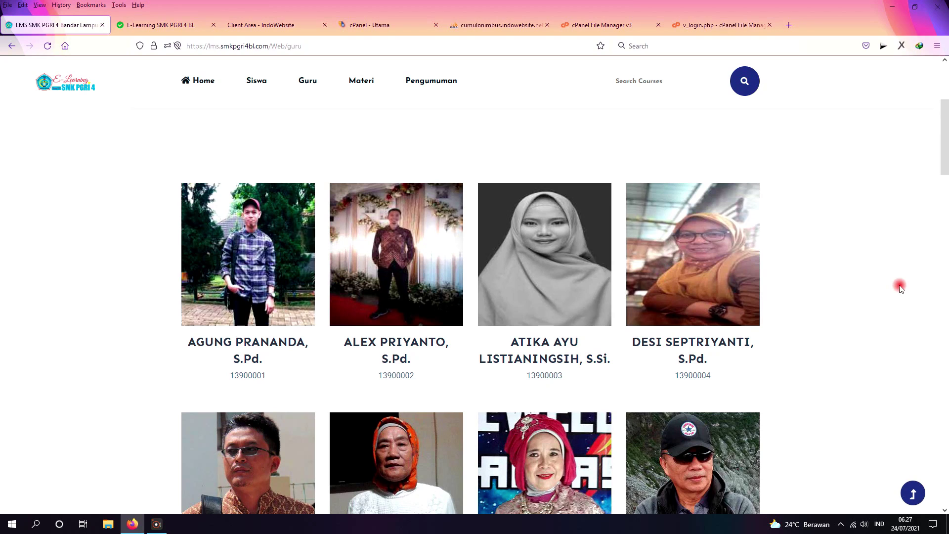
{"action": "scroll", "coordinate": [900, 287], "scroll_direction": "down", "scroll_amount": 4}
{"action": "scroll", "coordinate": [900, 287], "scroll_direction": "down", "scroll_amount": 5}
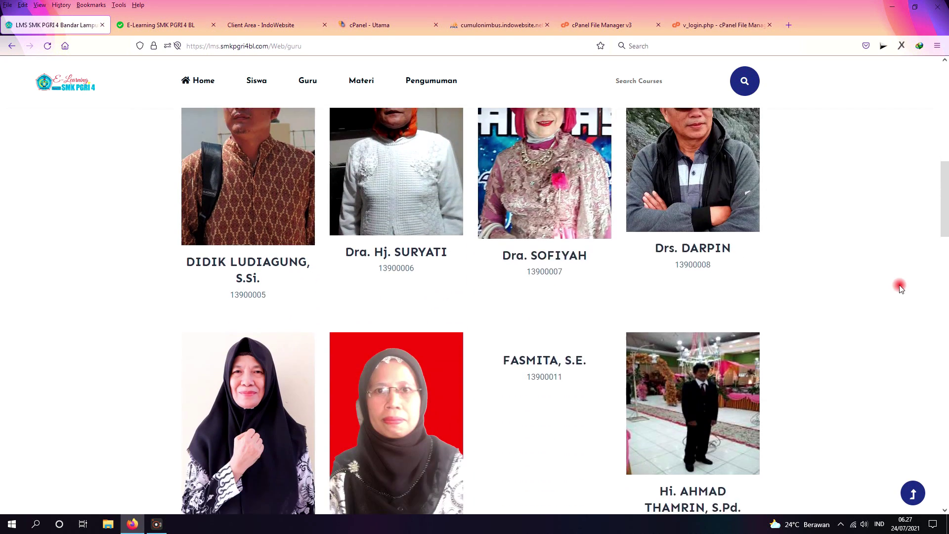
{"action": "scroll", "coordinate": [900, 288], "scroll_direction": "down", "scroll_amount": 4}
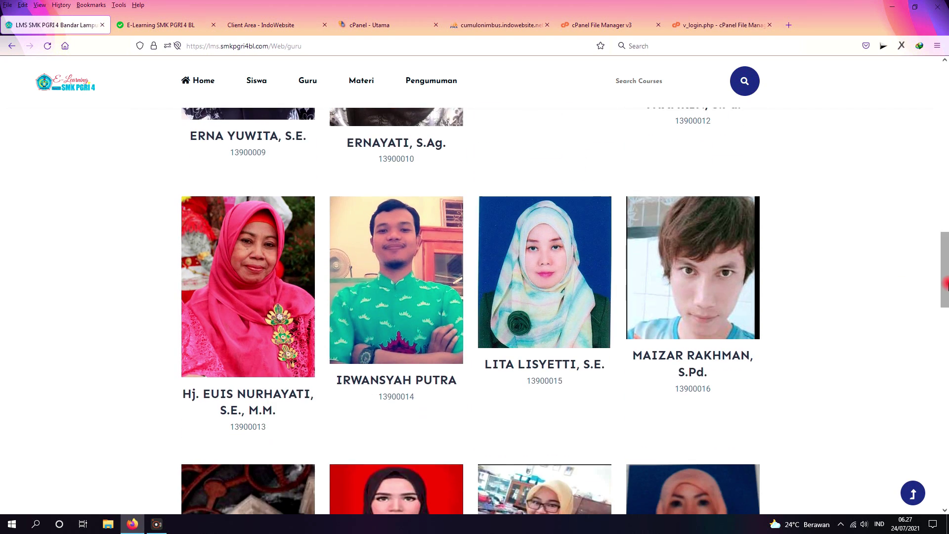
{"action": "left_click_drag", "start_coordinate": [945, 274], "coordinate": [917, 140]}
{"action": "scroll", "coordinate": [872, 248], "scroll_direction": "up", "scroll_amount": 5}
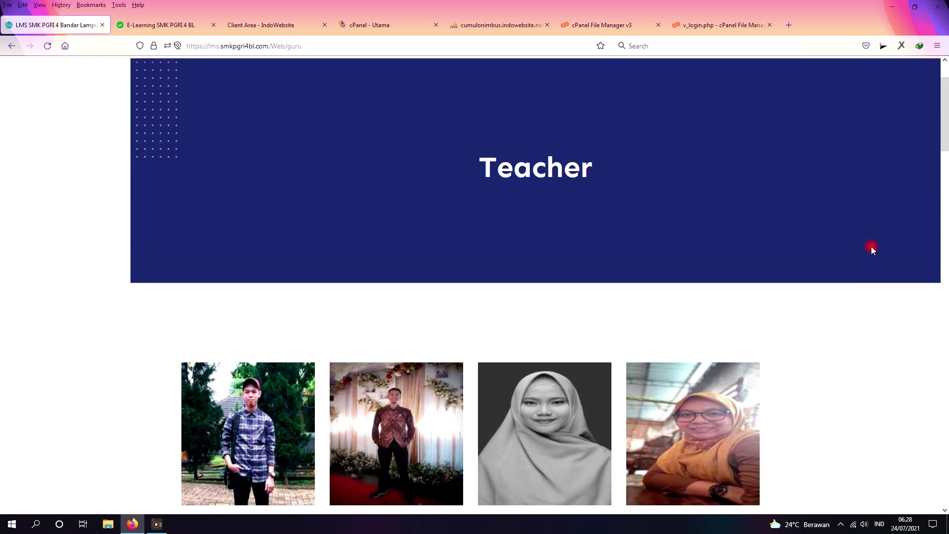
{"action": "scroll", "coordinate": [859, 322], "scroll_direction": "down", "scroll_amount": 10}
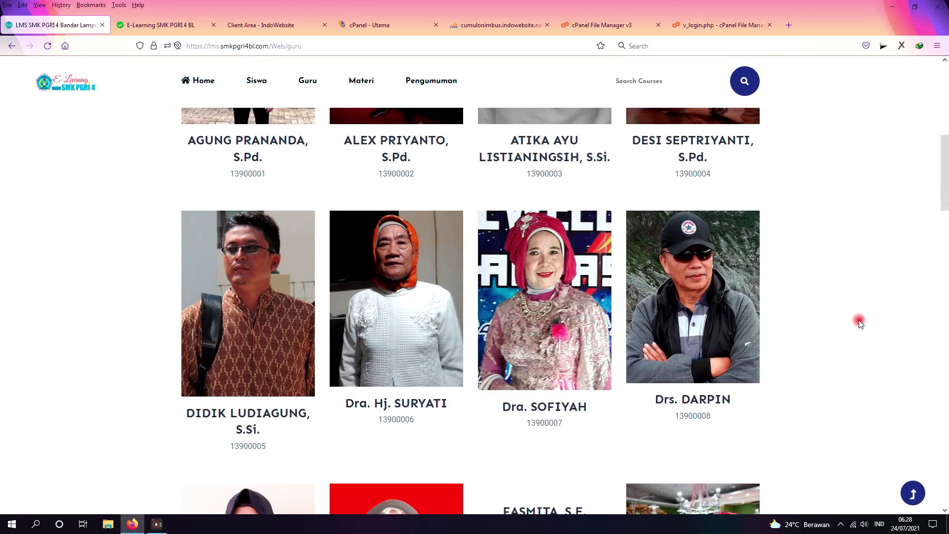
{"action": "scroll", "coordinate": [859, 322], "scroll_direction": "up", "scroll_amount": 10}
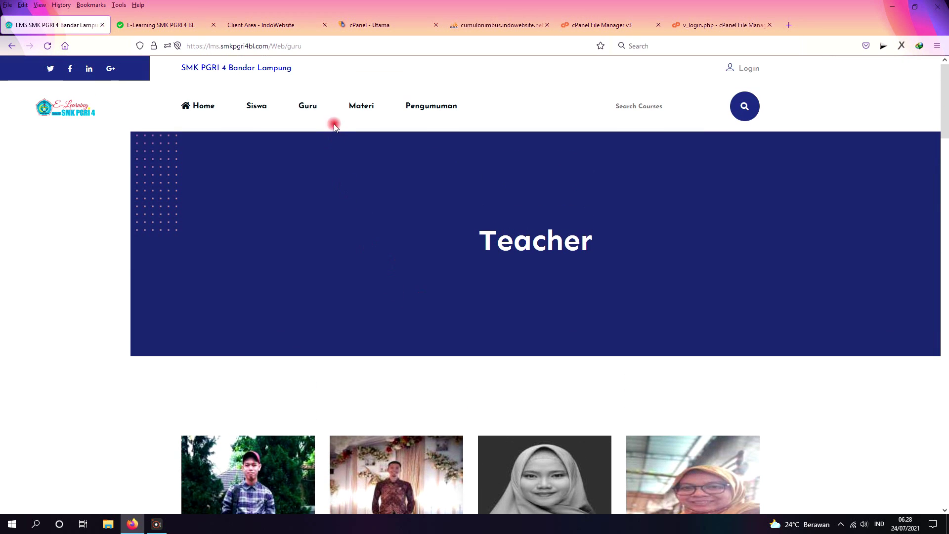
Step: Open Materi and scroll through the All Courses list
{"action": "left_click", "coordinate": [357, 104]}
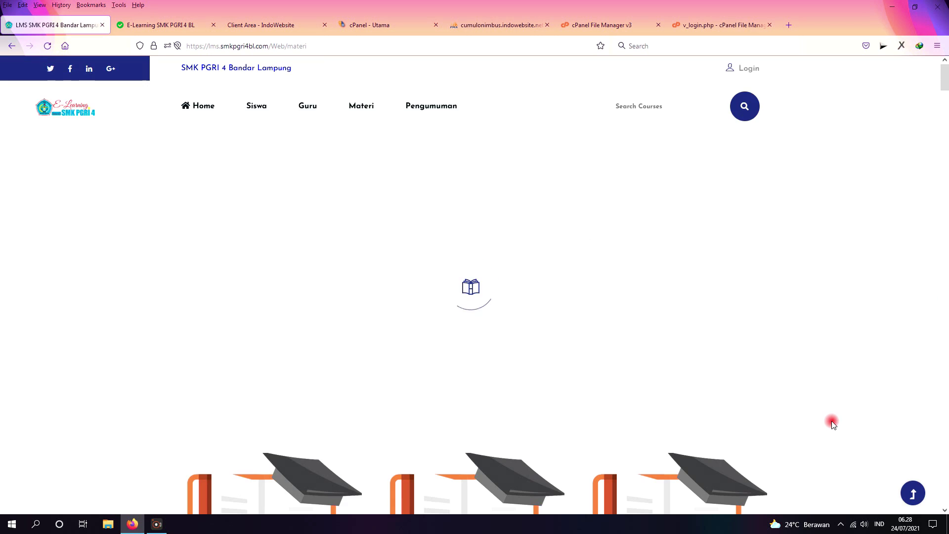
{"action": "scroll", "coordinate": [832, 424], "scroll_direction": "down", "scroll_amount": 5}
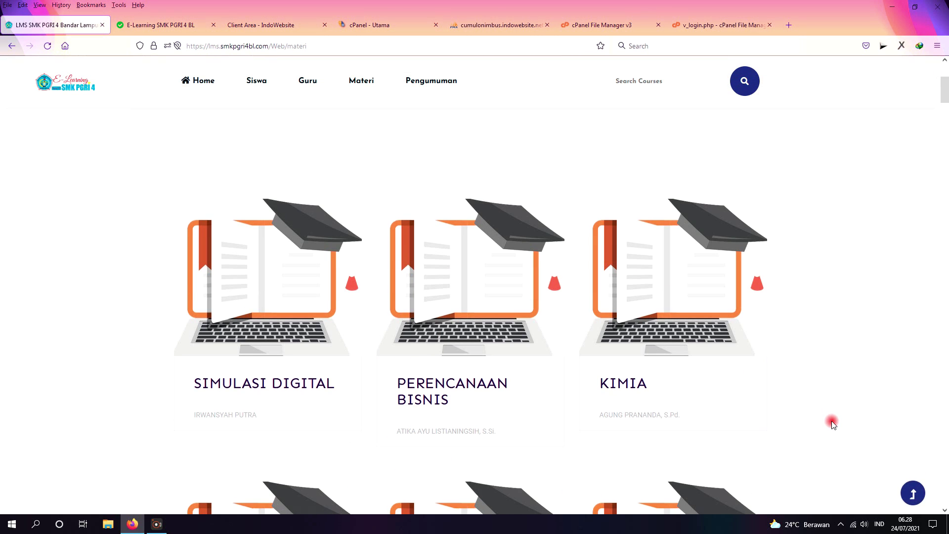
{"action": "scroll", "coordinate": [832, 424], "scroll_direction": "down", "scroll_amount": 4}
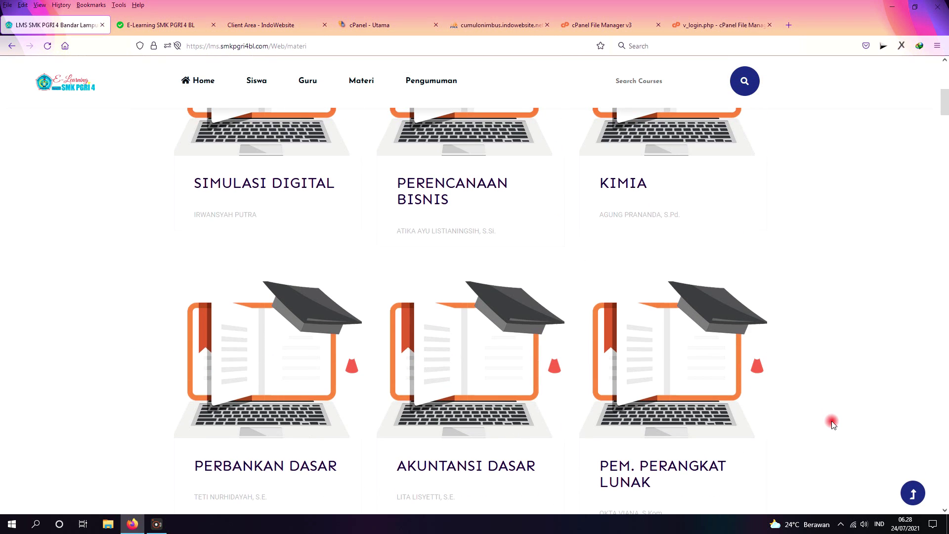
{"action": "scroll", "coordinate": [833, 423], "scroll_direction": "down", "scroll_amount": 7}
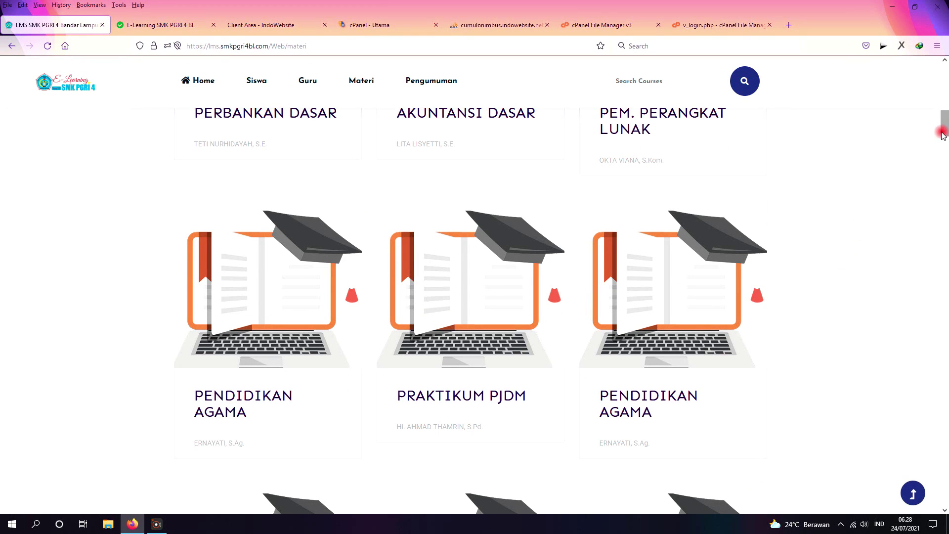
{"action": "scroll", "coordinate": [834, 317], "scroll_direction": "down", "scroll_amount": 4}
{"action": "scroll", "coordinate": [834, 318], "scroll_direction": "up", "scroll_amount": 4}
{"action": "scroll", "coordinate": [833, 317], "scroll_direction": "up", "scroll_amount": 12}
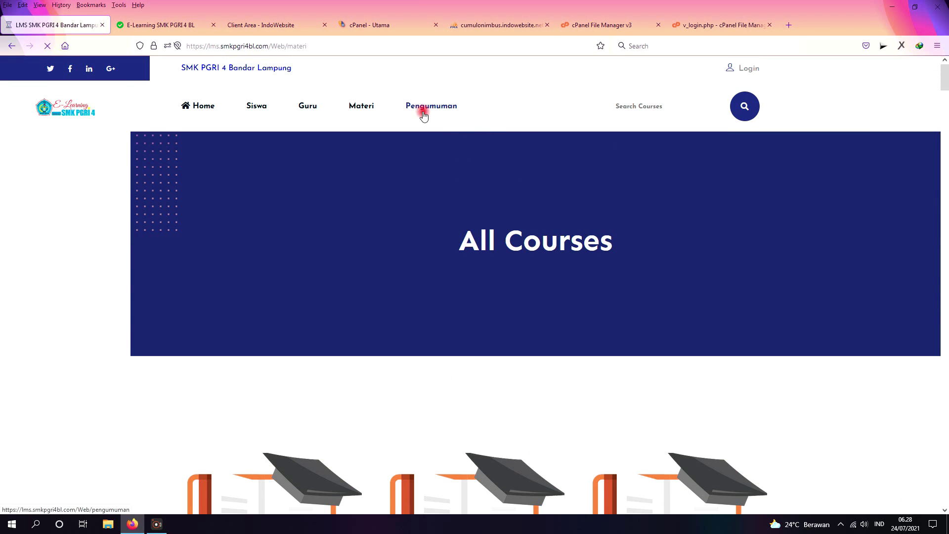
Step: Read the 15-07-2021 KBM Daring announcement on Pengumuman, then return to the welcome page
{"action": "left_click", "coordinate": [421, 107]}
{"action": "scroll", "coordinate": [824, 330], "scroll_direction": "down", "scroll_amount": 1}
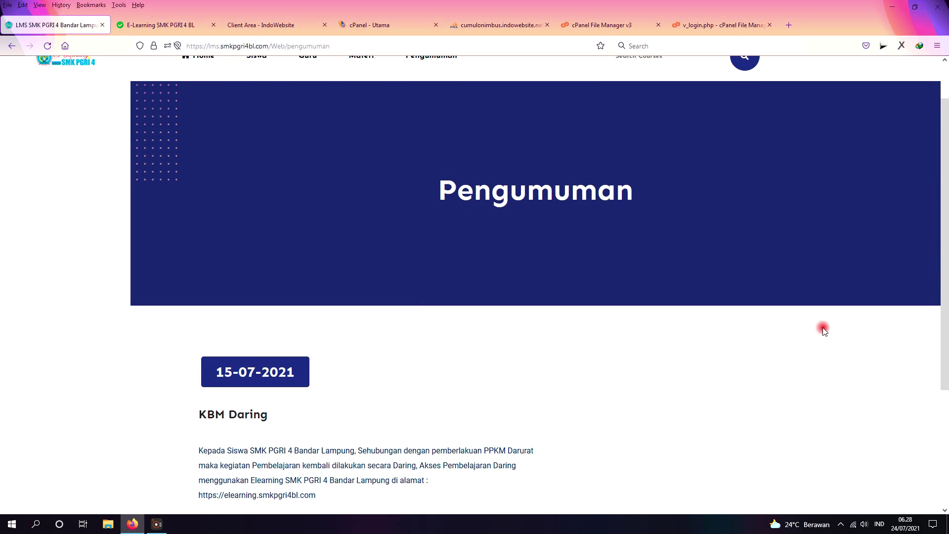
{"action": "scroll", "coordinate": [824, 330], "scroll_direction": "up", "scroll_amount": 1}
{"action": "scroll", "coordinate": [823, 330], "scroll_direction": "down", "scroll_amount": 2}
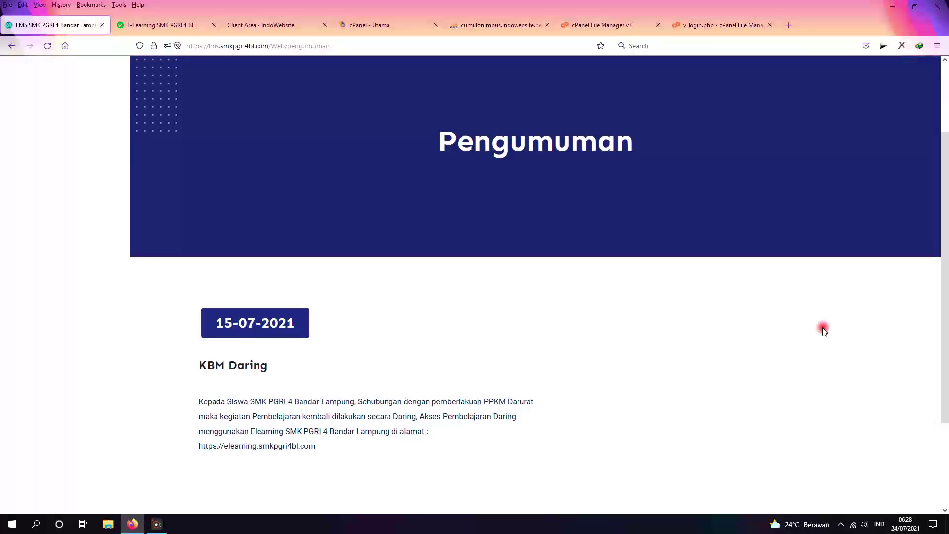
{"action": "scroll", "coordinate": [823, 330], "scroll_direction": "up", "scroll_amount": 2}
{"action": "scroll", "coordinate": [823, 330], "scroll_direction": "down", "scroll_amount": 3}
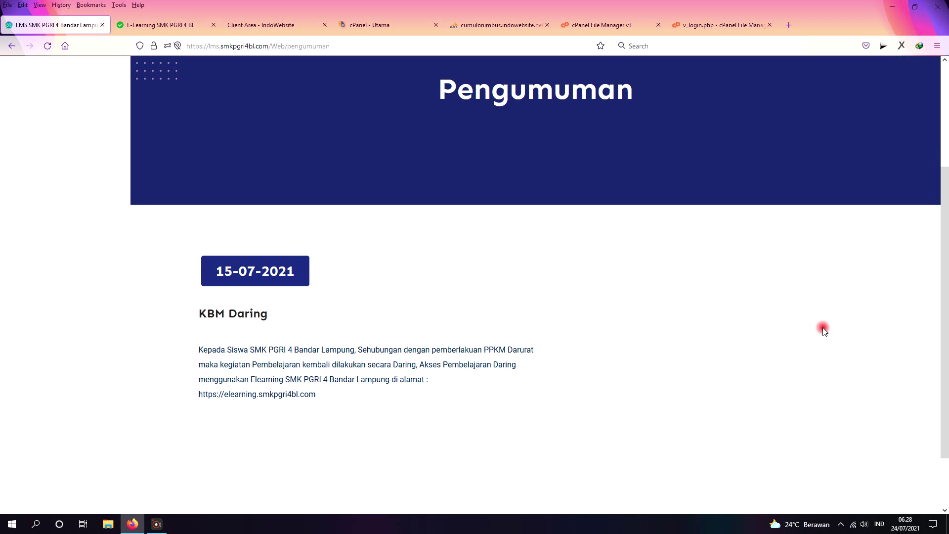
{"action": "scroll", "coordinate": [823, 330], "scroll_direction": "up", "scroll_amount": 3}
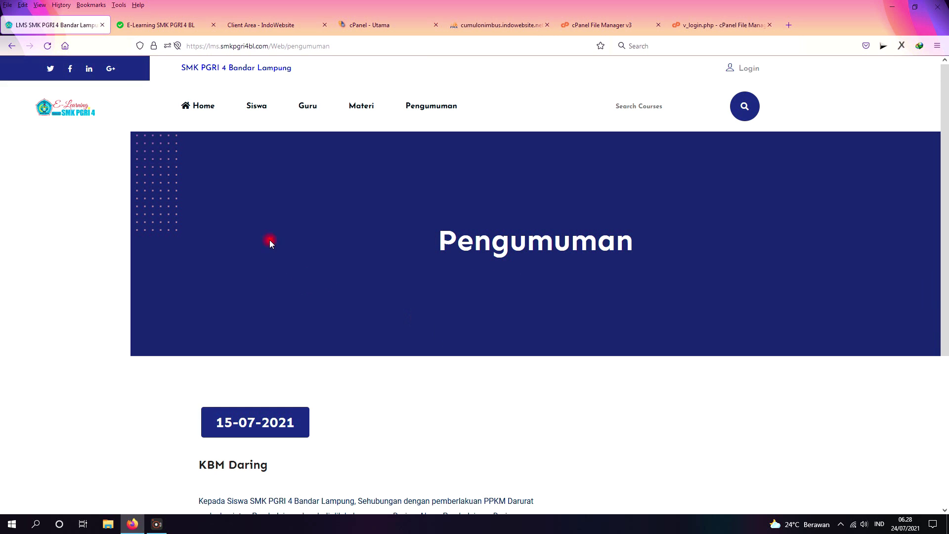
{"action": "left_click", "coordinate": [200, 107]}
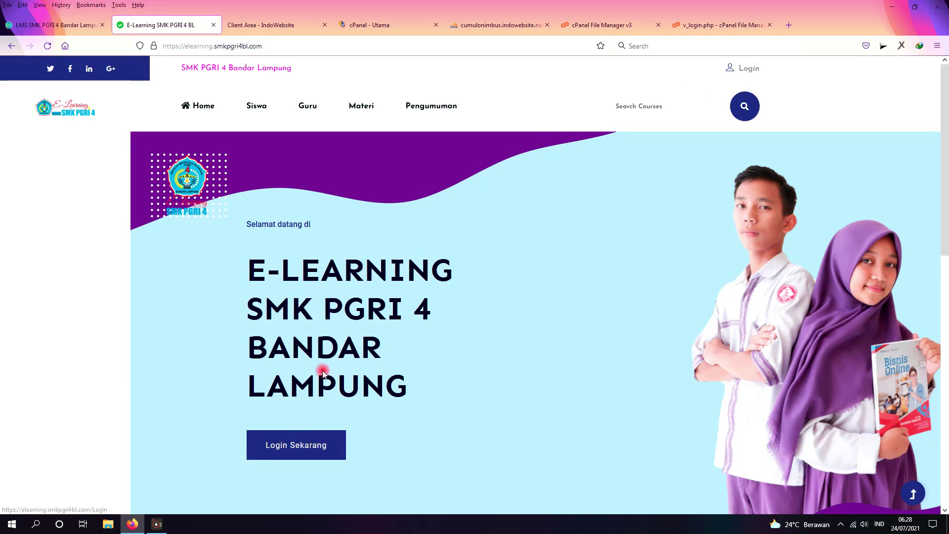
Step: Replace the prefilled login with the student's own username and password and log in
{"action": "left_click", "coordinate": [303, 454]}
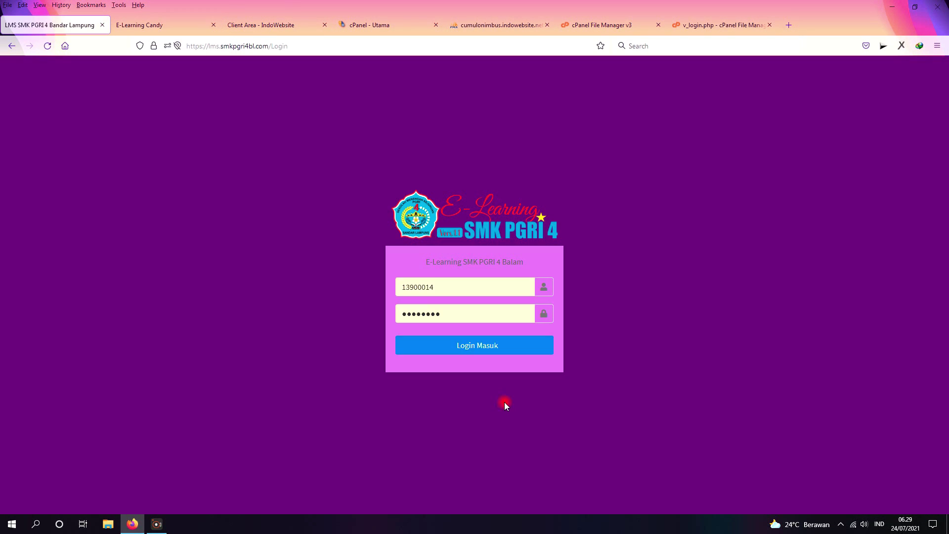
{"action": "double_click", "coordinate": [423, 284]}
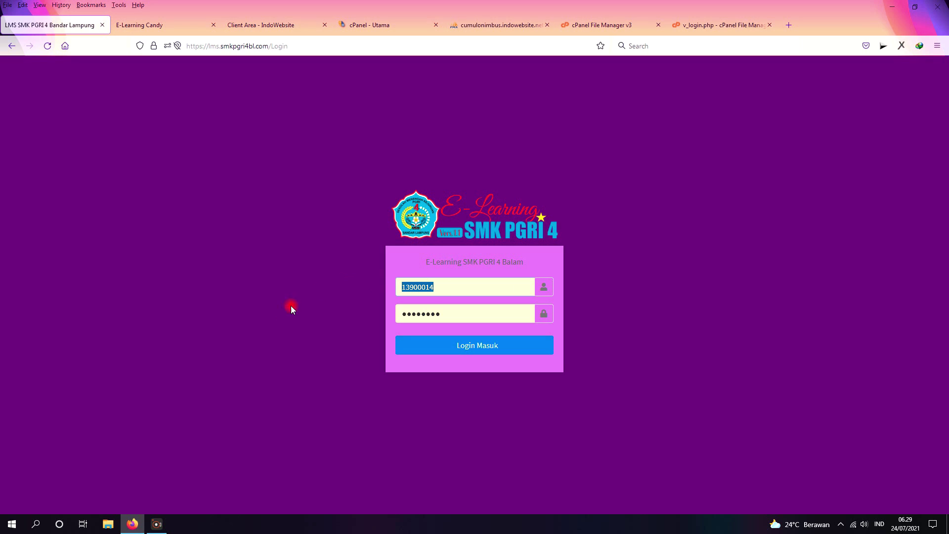
{"action": "key", "text": "BackSpace"}
{"action": "key", "text": "Tab"}
{"action": "key", "text": "BackSpace"}
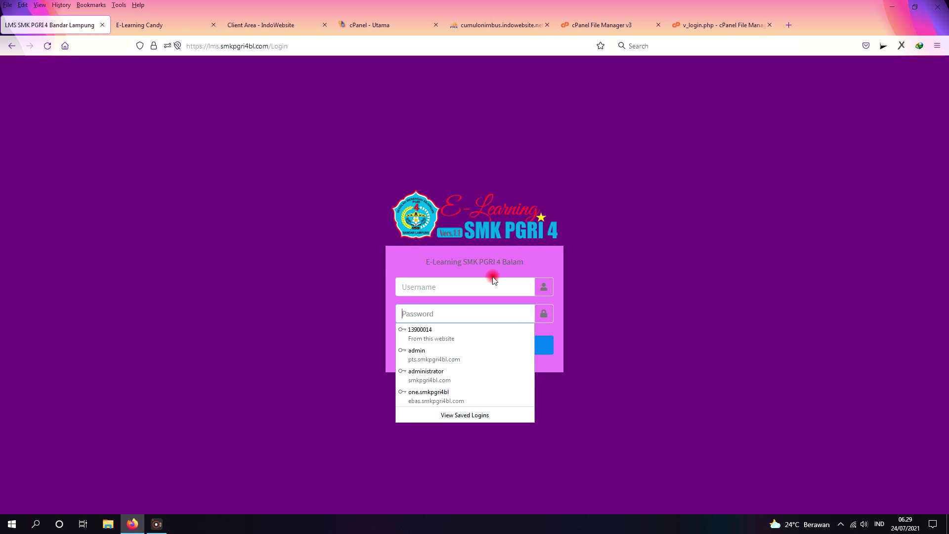
{"action": "left_click", "coordinate": [617, 280]}
{"action": "left_click", "coordinate": [448, 287]}
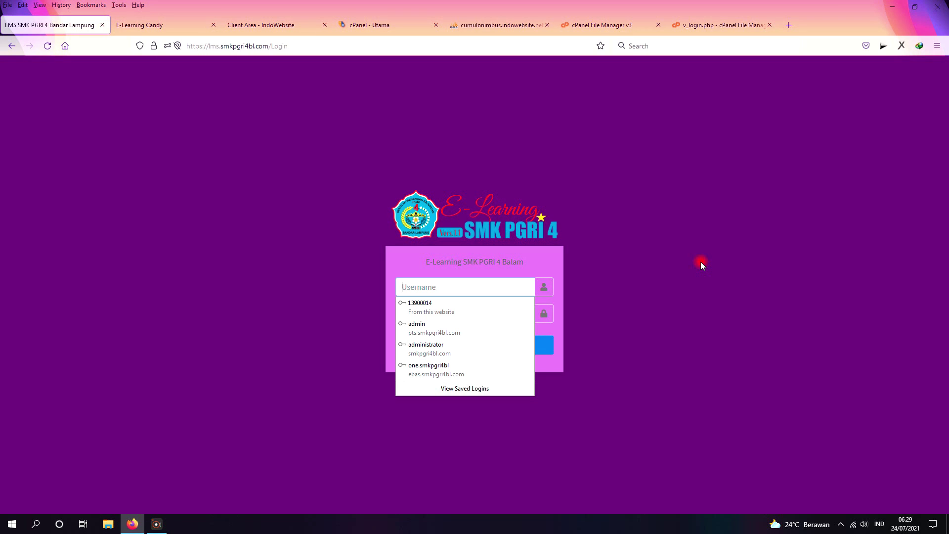
{"action": "type", "text": "1391"}
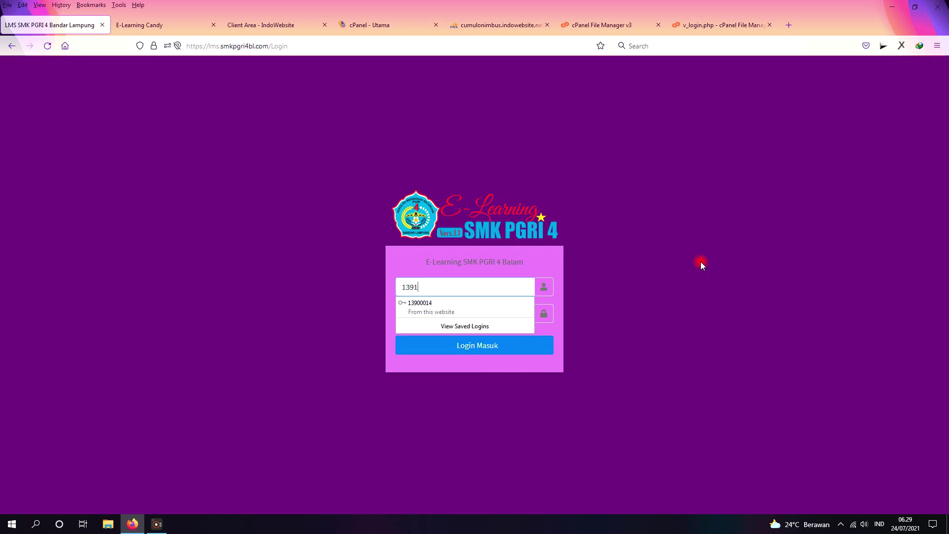
{"action": "type", "text": "39"}
{"action": "key", "text": "Tab"}
{"action": "type", "text": "●●"}
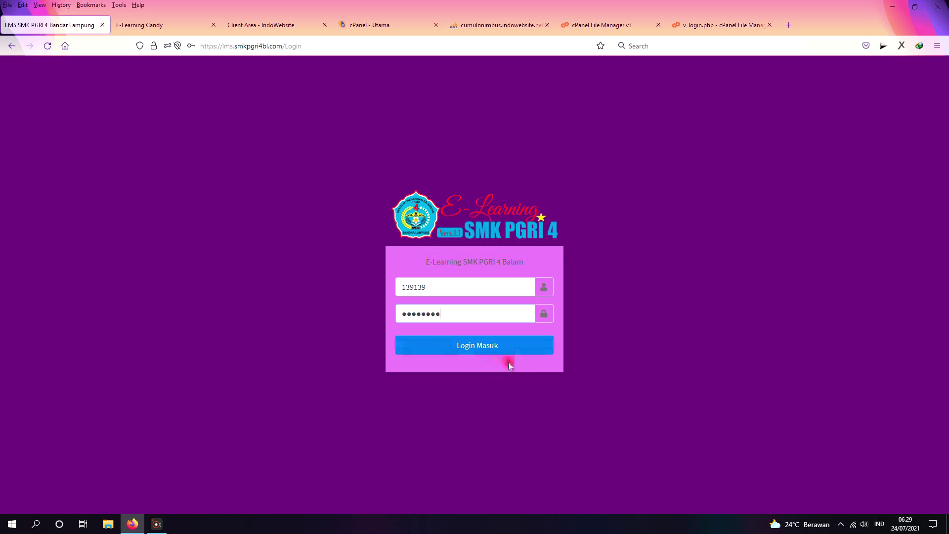
{"action": "left_click", "coordinate": [487, 347]}
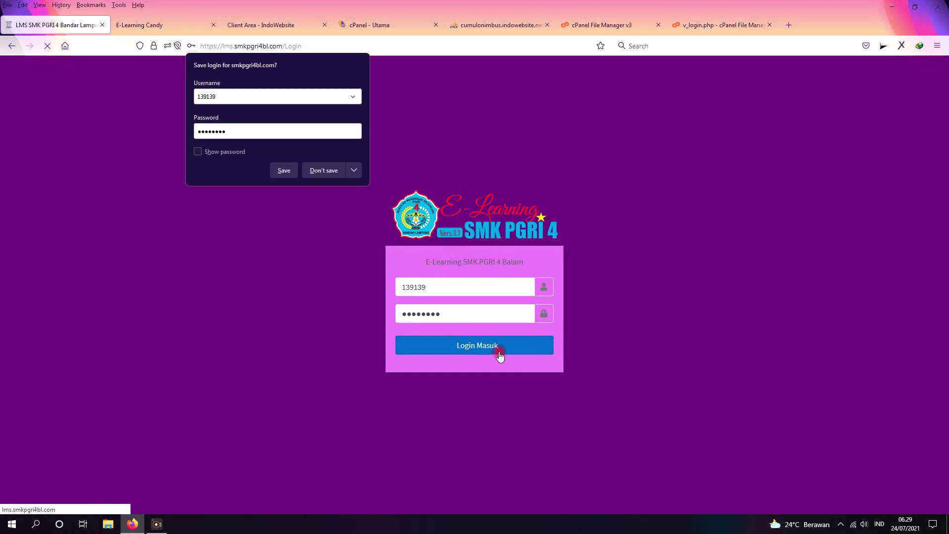
Step: Decline Firefox's save-login prompt and go to the Isi Absensi page for 24-07-2021
{"action": "left_click", "coordinate": [322, 170]}
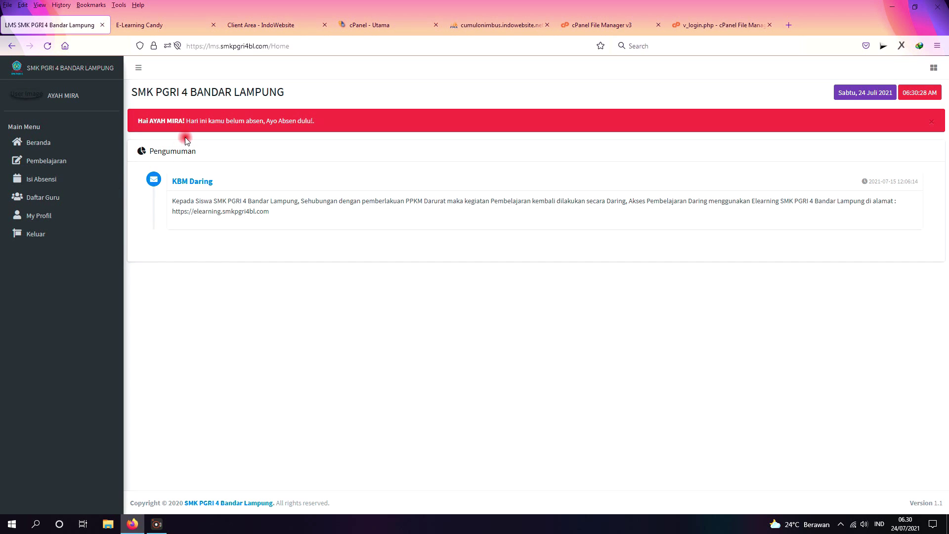
{"action": "left_click", "coordinate": [40, 185]}
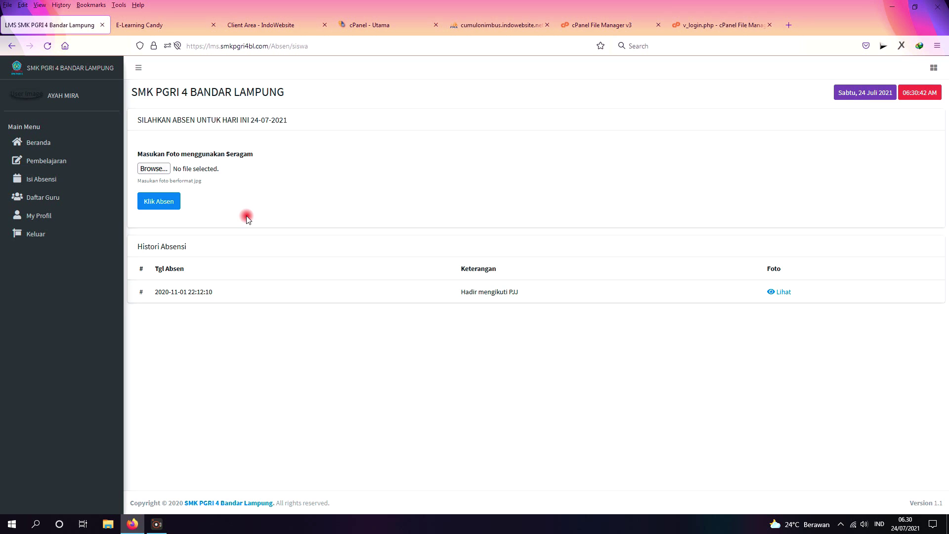
Step: Attach 1-adek.jpg from Pictures as the uniform photo and try submitting
{"action": "left_click", "coordinate": [154, 168]}
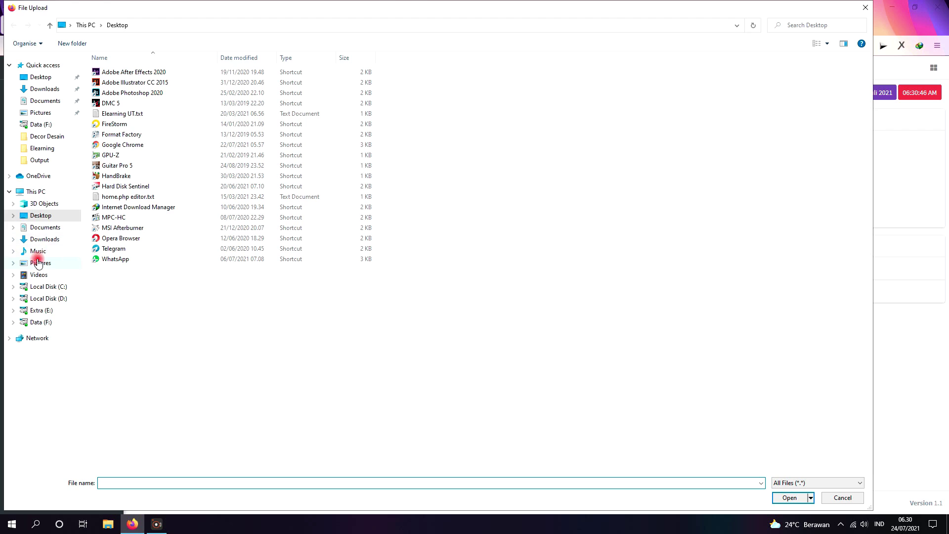
{"action": "left_click", "coordinate": [39, 262]}
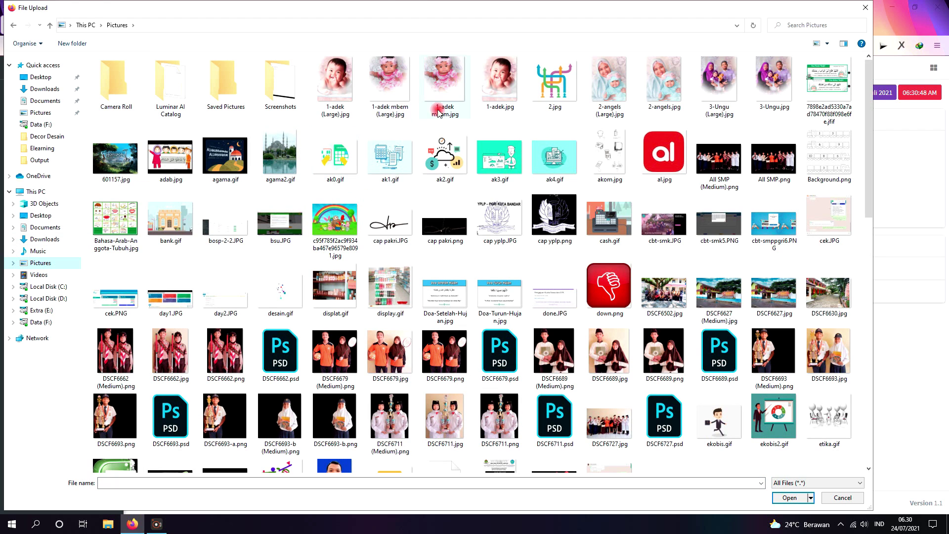
{"action": "double_click", "coordinate": [500, 95]}
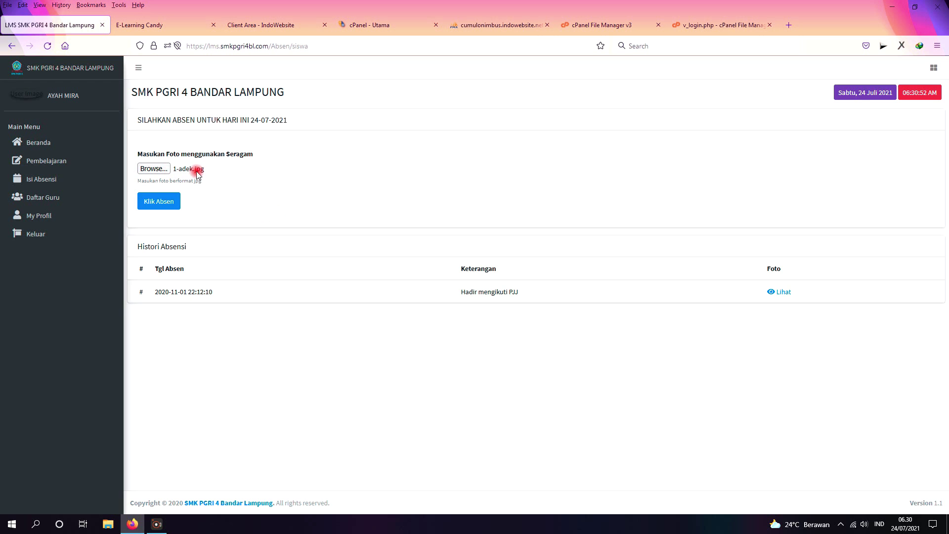
{"action": "left_click", "coordinate": [160, 202]}
Step: Attach akom.jpg instead and try submitting the attendance again
{"action": "left_click", "coordinate": [154, 169]}
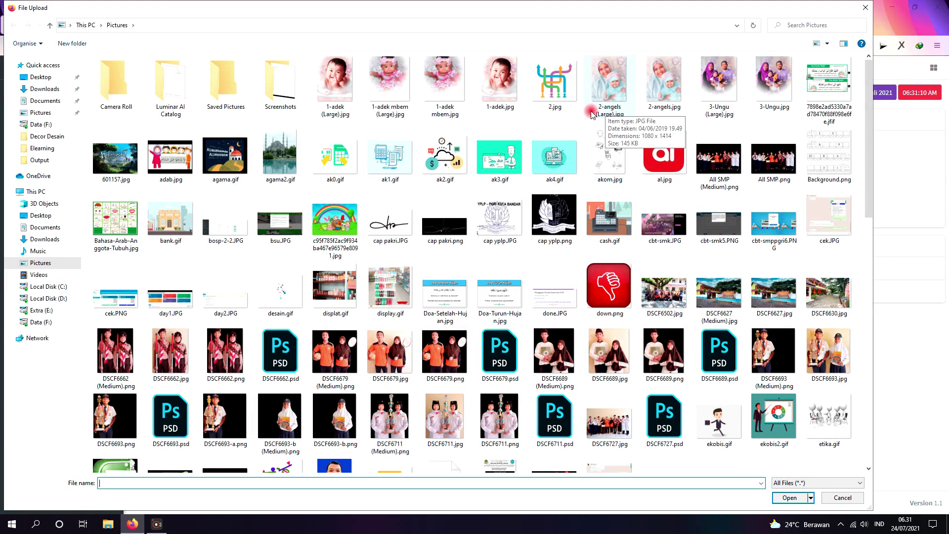
{"action": "scroll", "coordinate": [279, 179], "scroll_direction": "down", "scroll_amount": 15}
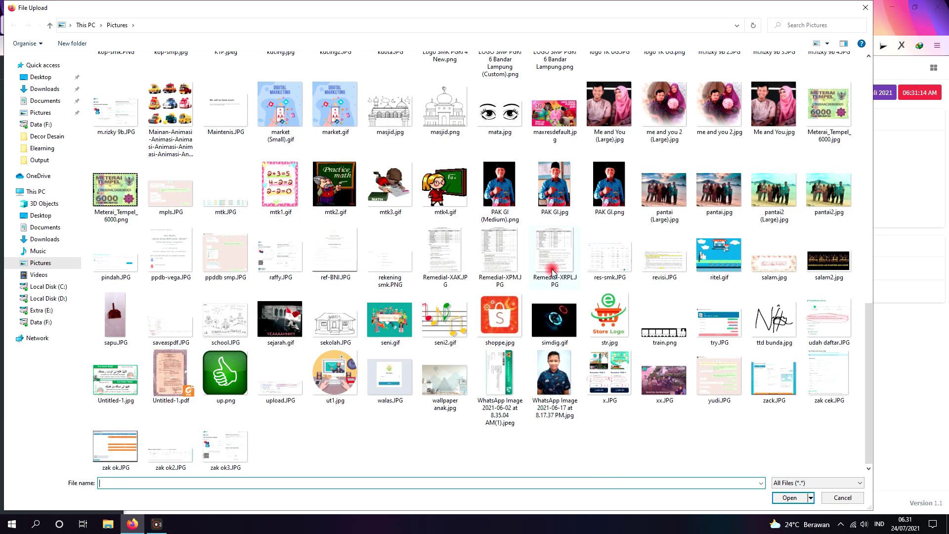
{"action": "scroll", "coordinate": [660, 248], "scroll_direction": "up", "scroll_amount": 10}
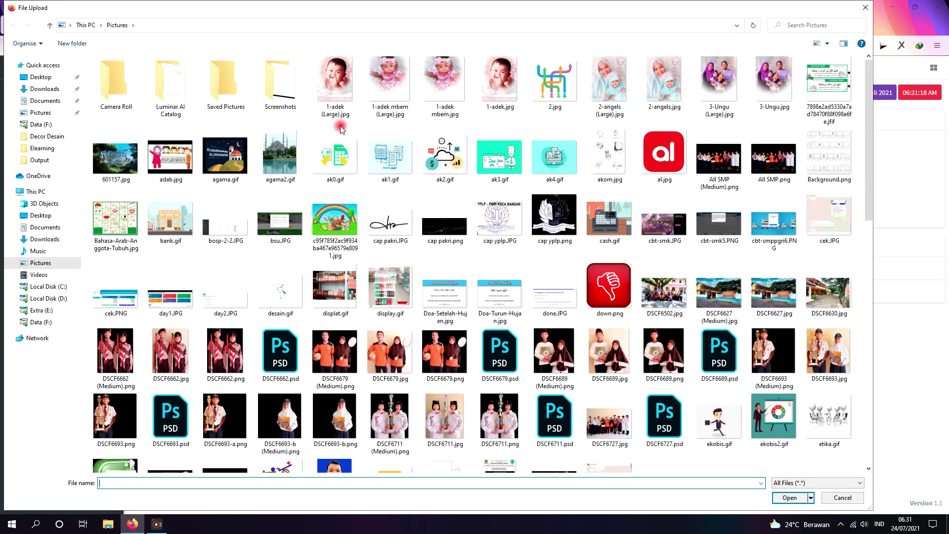
{"action": "scroll", "coordinate": [335, 115], "scroll_direction": "up", "scroll_amount": 3}
{"action": "double_click", "coordinate": [609, 153]}
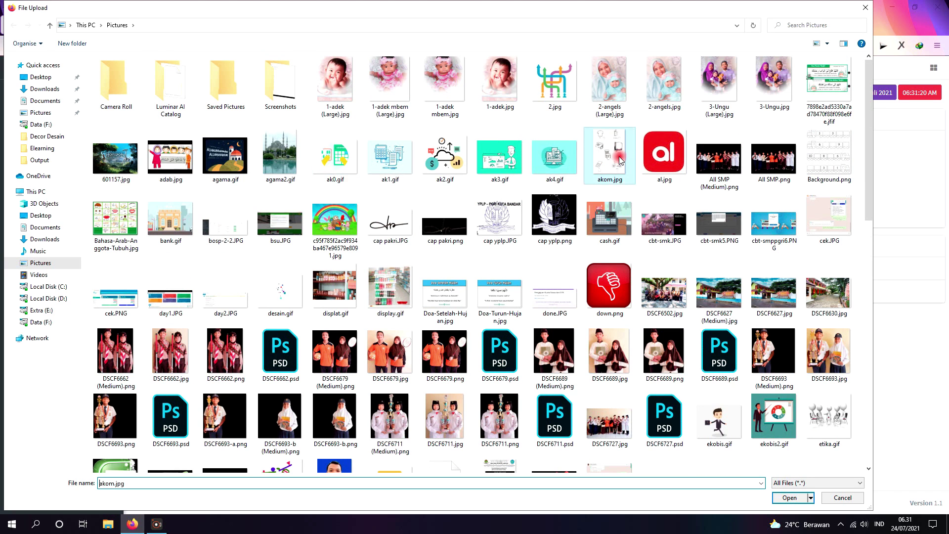
{"action": "left_click", "coordinate": [162, 202]}
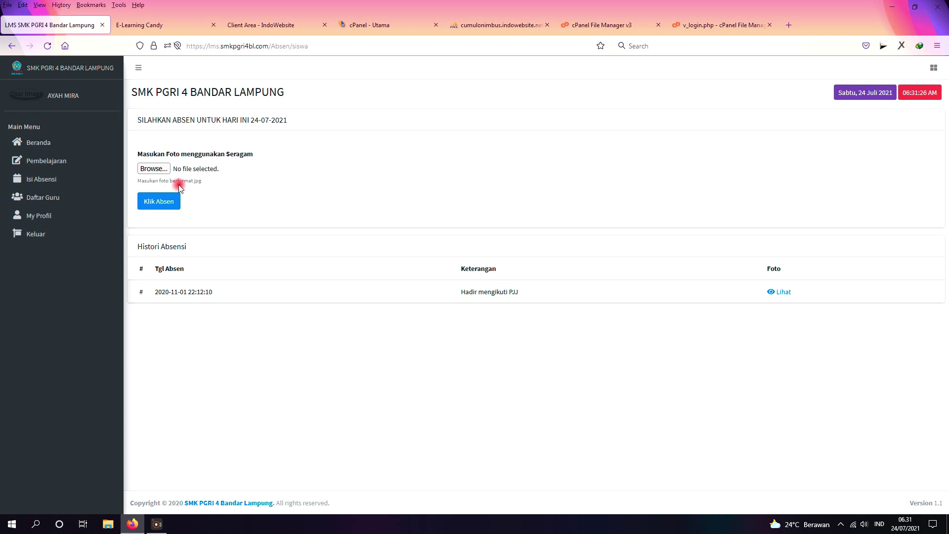
Step: Reattach the uniform photo, choosing 1-adek (Large).jpg
{"action": "left_click", "coordinate": [157, 168]}
{"action": "left_click", "coordinate": [171, 157]}
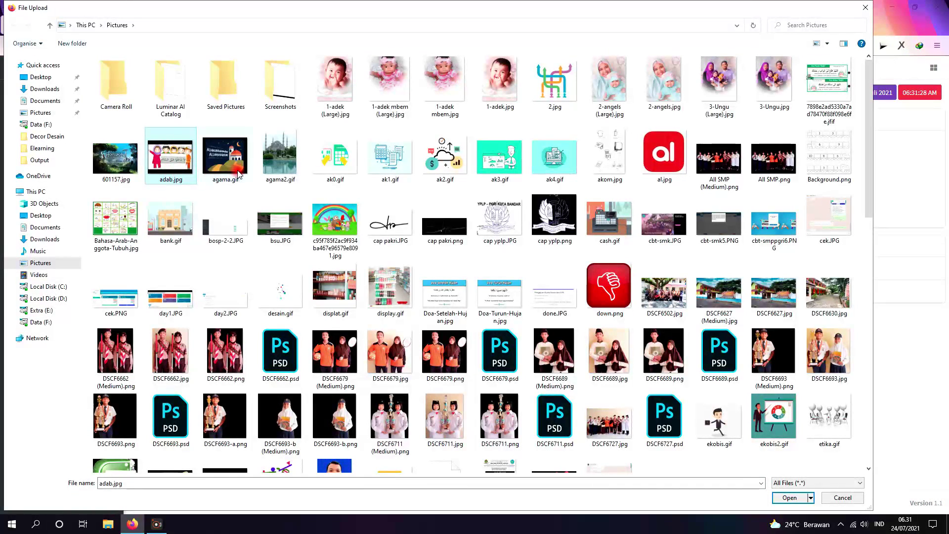
{"action": "double_click", "coordinate": [352, 104]}
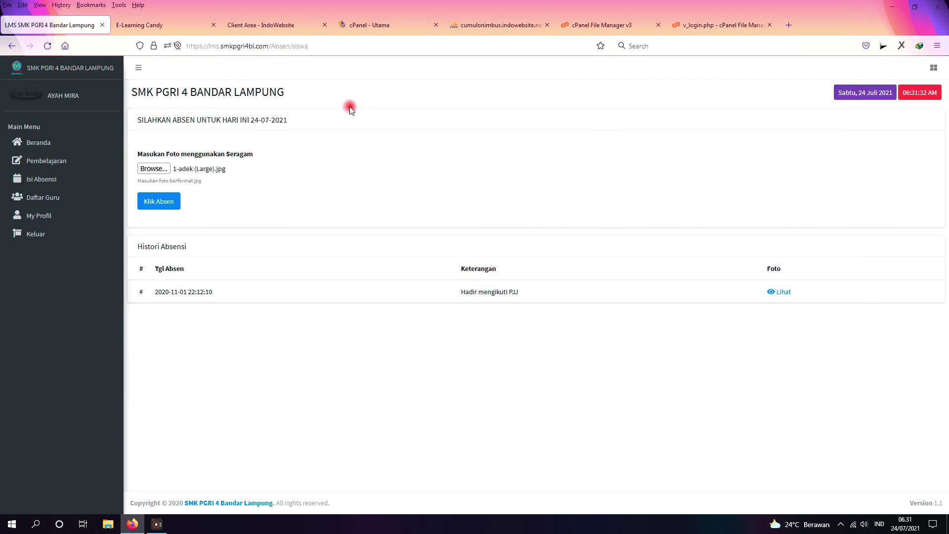
Step: Submit the attendance via Klik Absen and check the 2021-07-24 'Hadir mengikuti PJJ' history row
{"action": "left_click", "coordinate": [159, 202]}
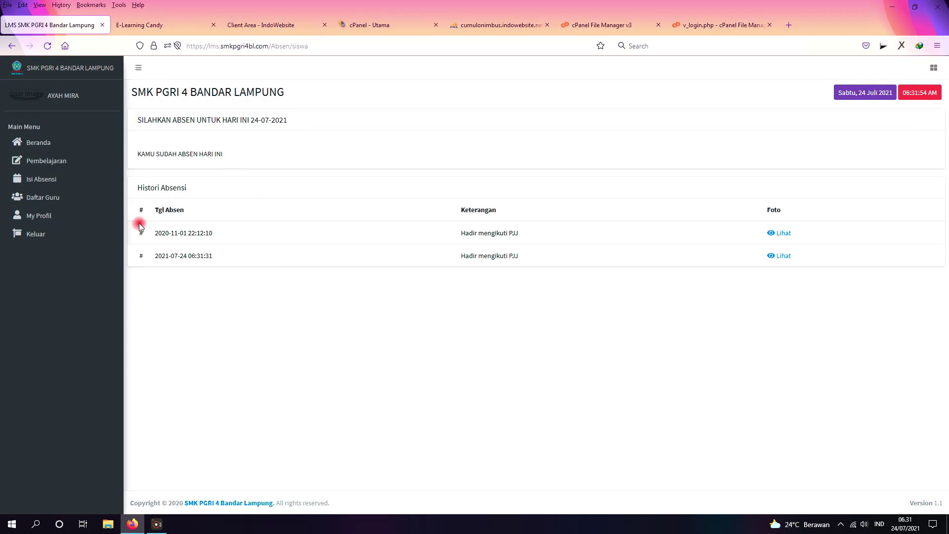
{"action": "left_click_drag", "start_coordinate": [127, 159], "coordinate": [228, 157]}
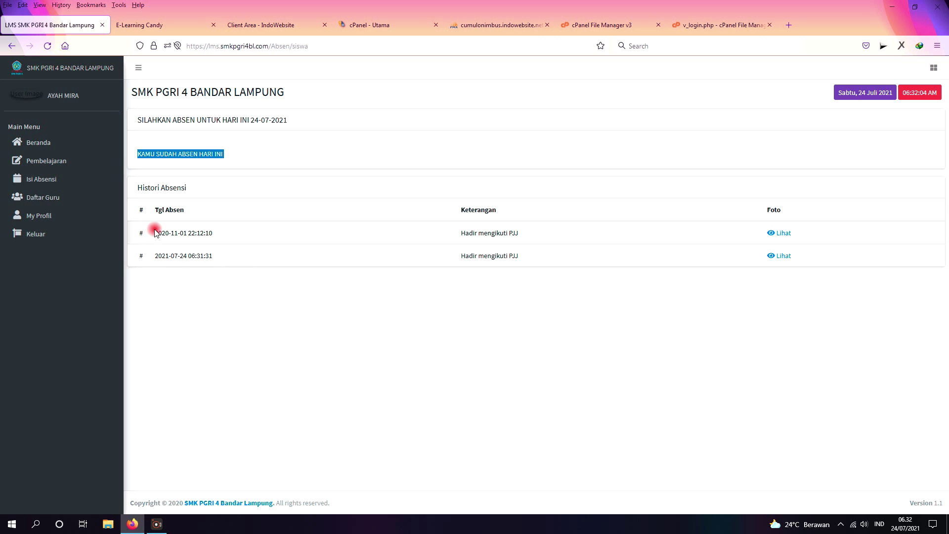
{"action": "left_click", "coordinate": [160, 256]}
{"action": "left_click_drag", "start_coordinate": [159, 257], "coordinate": [216, 255]}
{"action": "left_click_drag", "start_coordinate": [458, 255], "coordinate": [544, 256]}
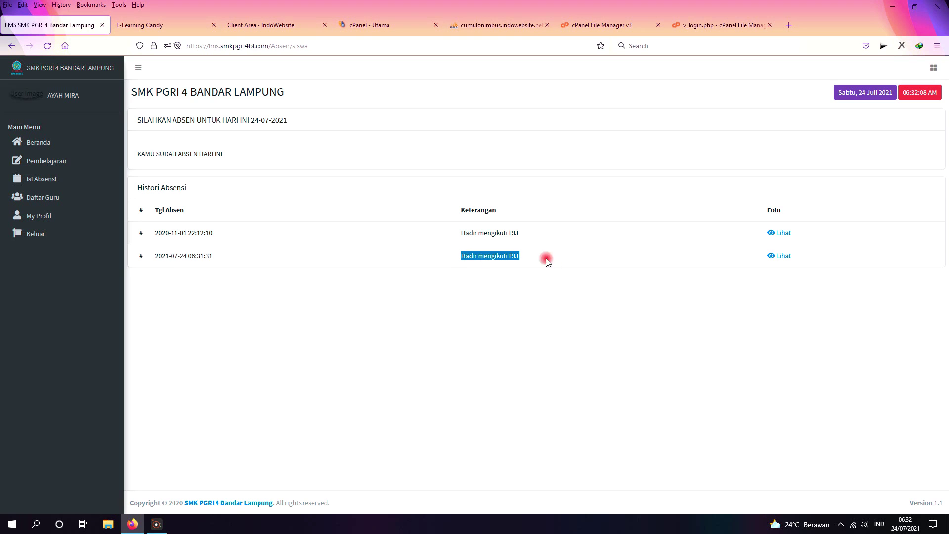
{"action": "left_click", "coordinate": [417, 157]}
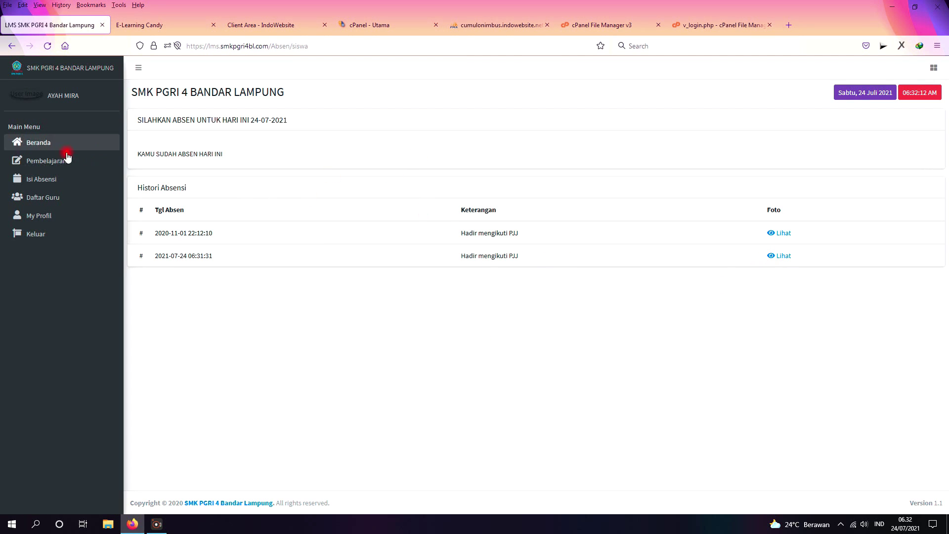
Step: Return to Beranda and open Pembelajaran listing the SIMULASI DIGITAL and LIFE SKILL courses
{"action": "left_click", "coordinate": [50, 149]}
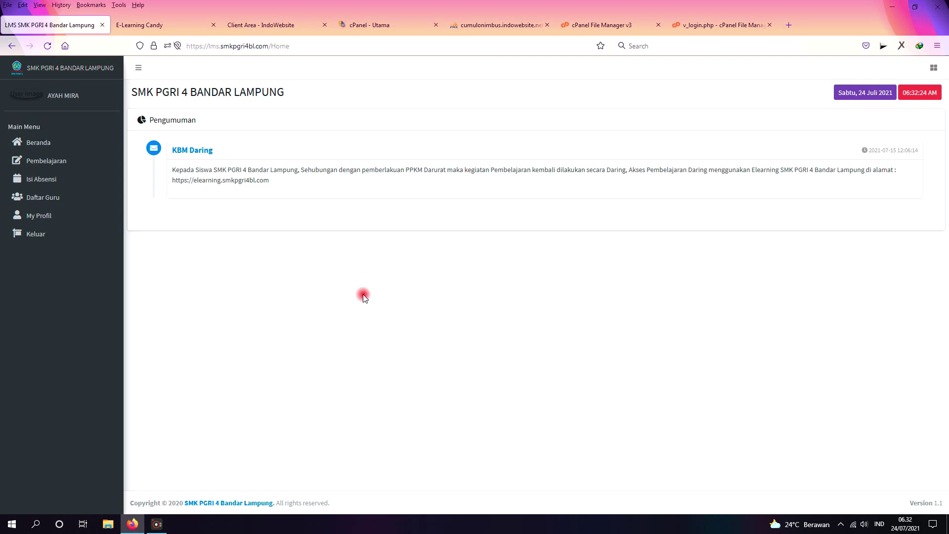
{"action": "left_click", "coordinate": [40, 164]}
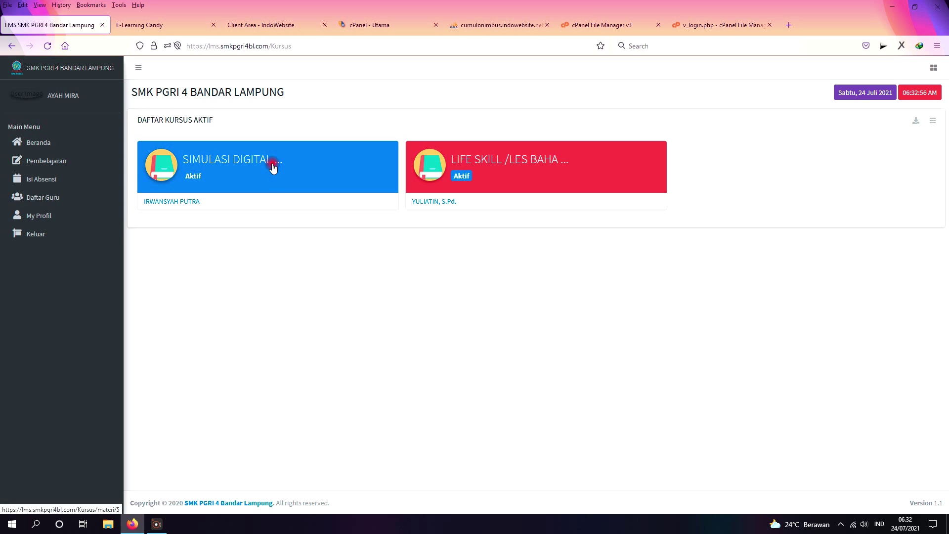
Step: Open the SIMULASI DIGITAL course and scroll its DAFTAR MATERI meetings Ke-1 to Ke-14
{"action": "left_click", "coordinate": [222, 165]}
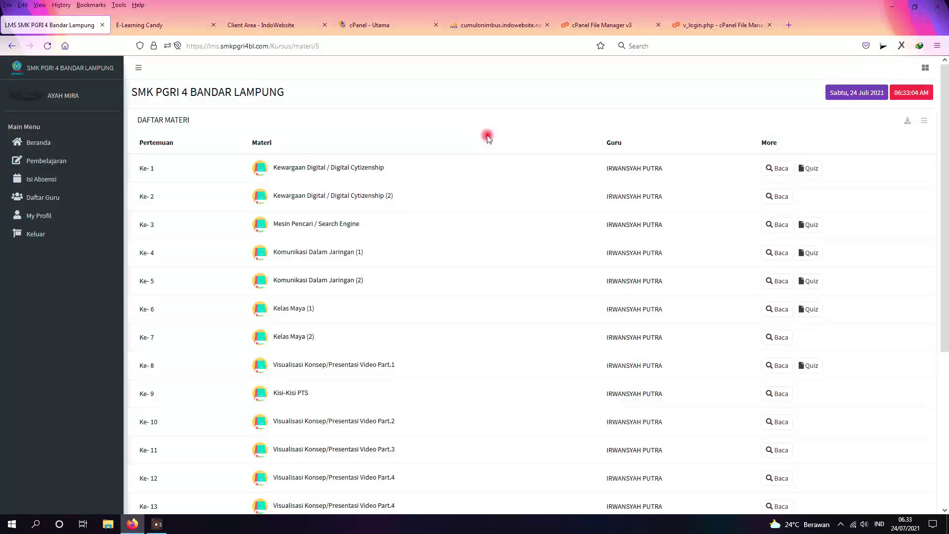
{"action": "scroll", "coordinate": [504, 148], "scroll_direction": "down", "scroll_amount": 3}
{"action": "scroll", "coordinate": [506, 156], "scroll_direction": "down", "scroll_amount": 1}
{"action": "scroll", "coordinate": [422, 351], "scroll_direction": "up", "scroll_amount": 5}
{"action": "scroll", "coordinate": [447, 267], "scroll_direction": "down", "scroll_amount": 5}
{"action": "scroll", "coordinate": [453, 357], "scroll_direction": "up", "scroll_amount": 5}
{"action": "scroll", "coordinate": [487, 197], "scroll_direction": "down", "scroll_amount": 4}
{"action": "scroll", "coordinate": [490, 202], "scroll_direction": "up", "scroll_amount": 4}
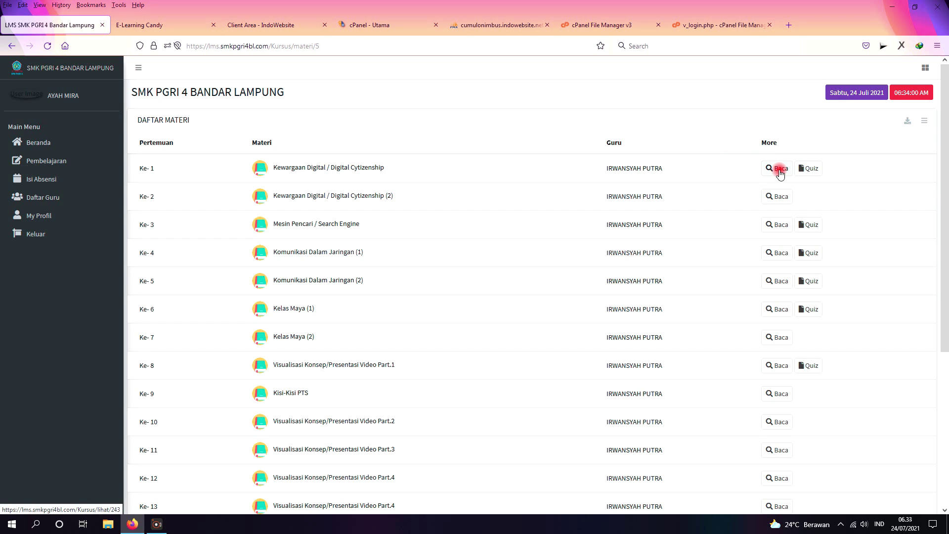
{"action": "scroll", "coordinate": [516, 349], "scroll_direction": "down", "scroll_amount": 3}
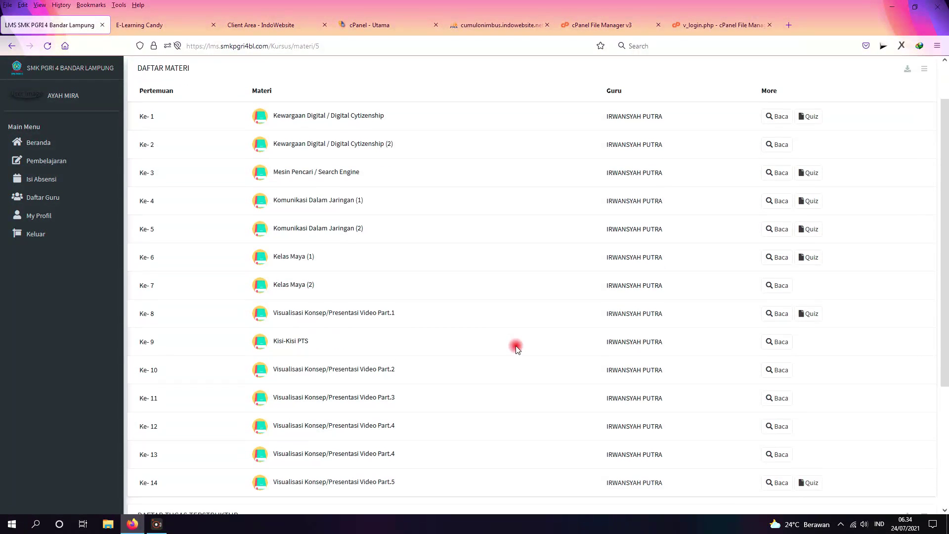
{"action": "scroll", "coordinate": [516, 348], "scroll_direction": "up", "scroll_amount": 3}
{"action": "left_click", "coordinate": [775, 258]}
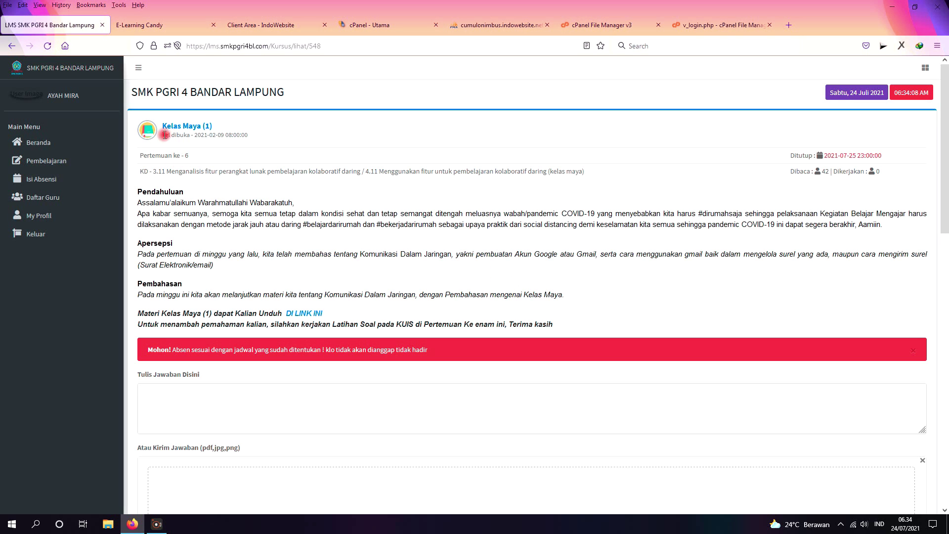
{"action": "left_click_drag", "start_coordinate": [164, 135], "coordinate": [248, 134]}
{"action": "left_click_drag", "start_coordinate": [889, 155], "coordinate": [822, 156]}
{"action": "left_click", "coordinate": [511, 203]}
{"action": "scroll", "coordinate": [534, 271], "scroll_direction": "down", "scroll_amount": 9}
{"action": "scroll", "coordinate": [524, 275], "scroll_direction": "up", "scroll_amount": 10}
{"action": "left_click_drag", "start_coordinate": [137, 193], "coordinate": [579, 330]}
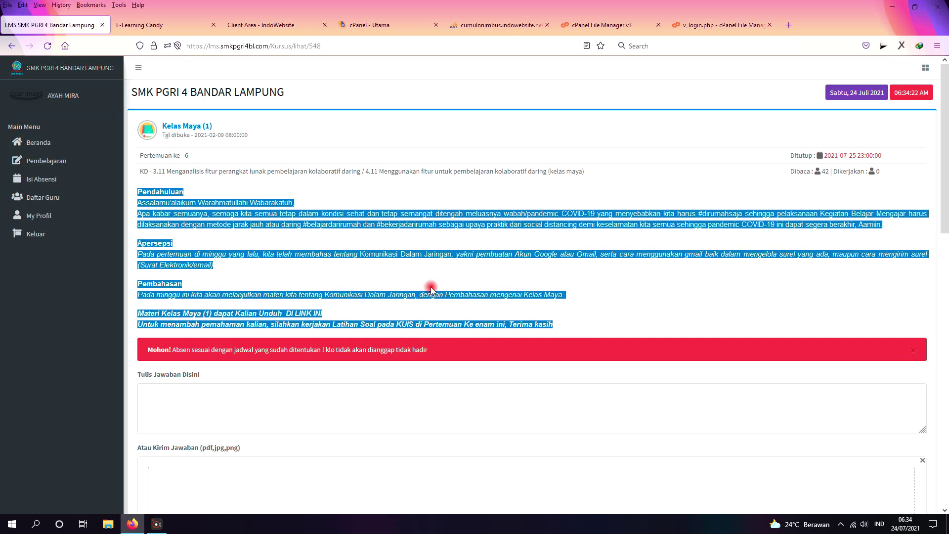
{"action": "left_click", "coordinate": [406, 292]}
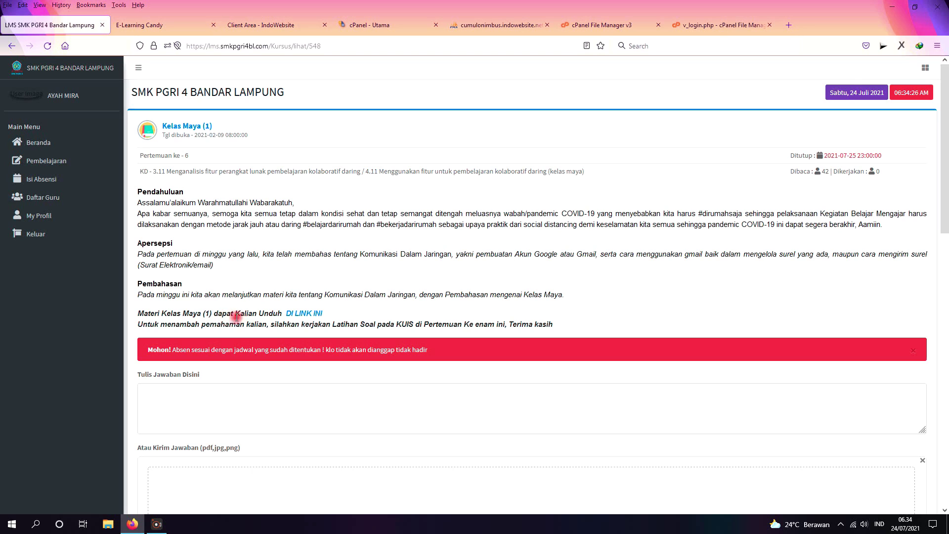
Step: Start the IDM download of the Kelas Maya (1) material PDF, then scroll down to the answer box
{"action": "left_click", "coordinate": [313, 314]}
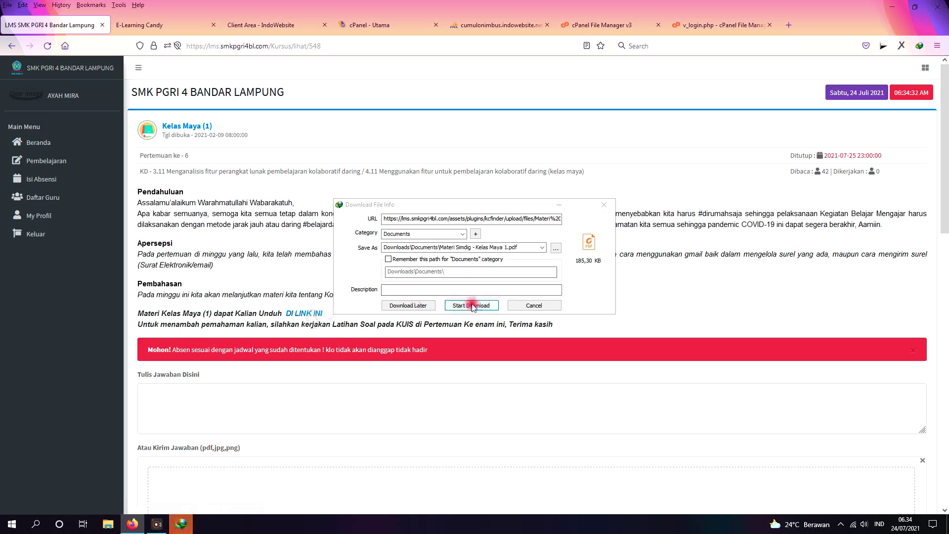
{"action": "left_click", "coordinate": [466, 305]}
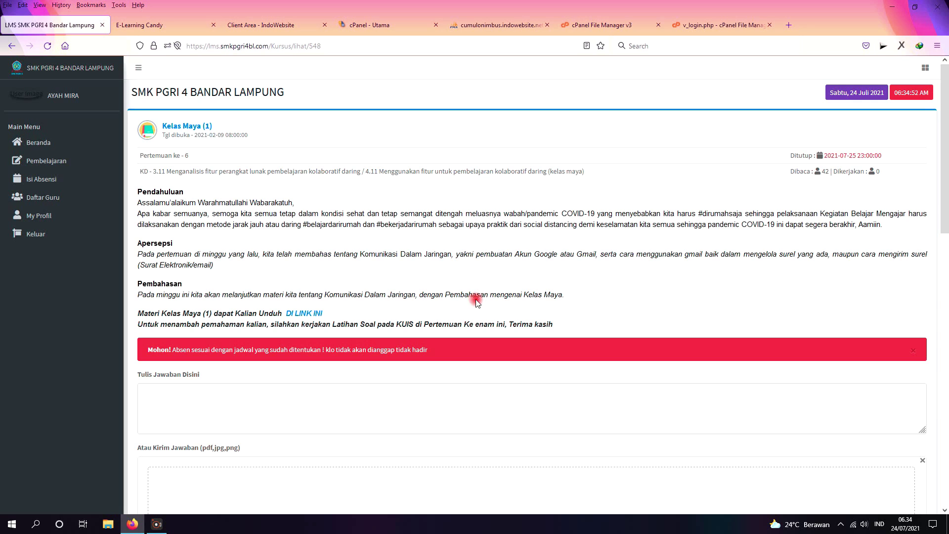
{"action": "left_click_drag", "start_coordinate": [141, 324], "coordinate": [488, 325]}
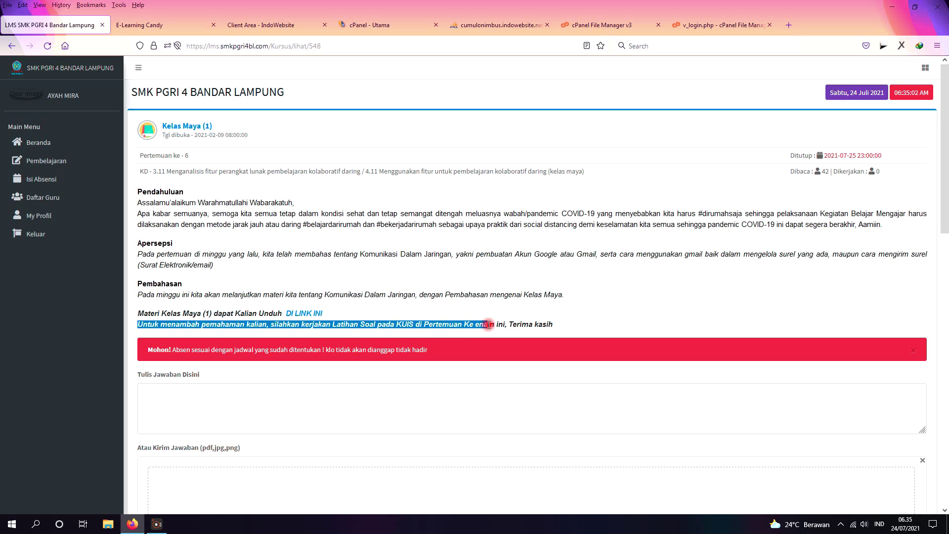
{"action": "left_click", "coordinate": [492, 317]}
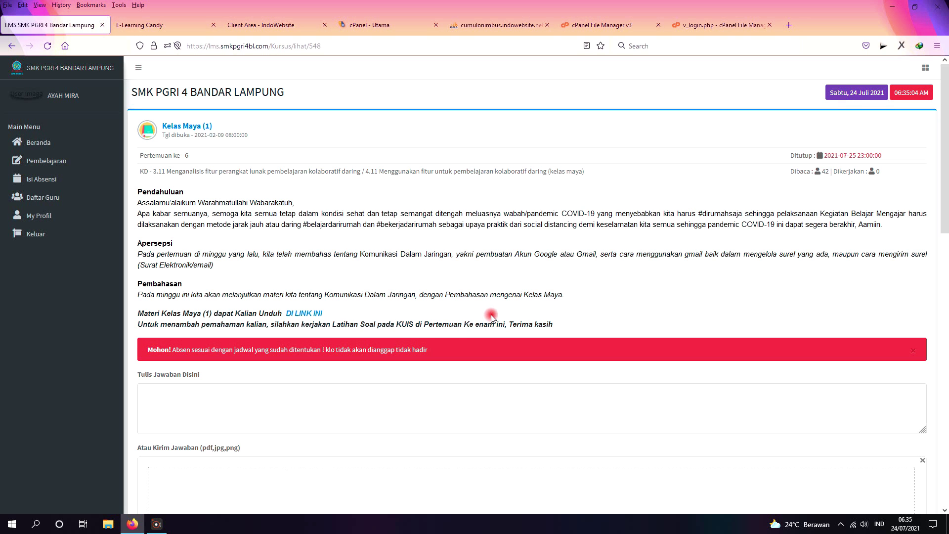
{"action": "scroll", "coordinate": [371, 300], "scroll_direction": "down", "scroll_amount": 2}
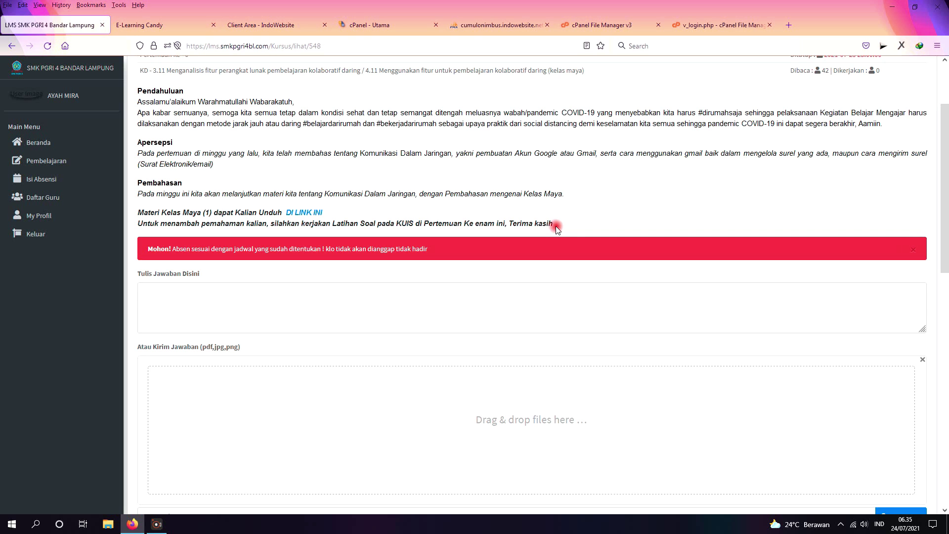
Step: Type the placeholder answer 'sdsxxxx…' into the Tulis Jawaban Disini box
{"action": "left_click", "coordinate": [183, 305]}
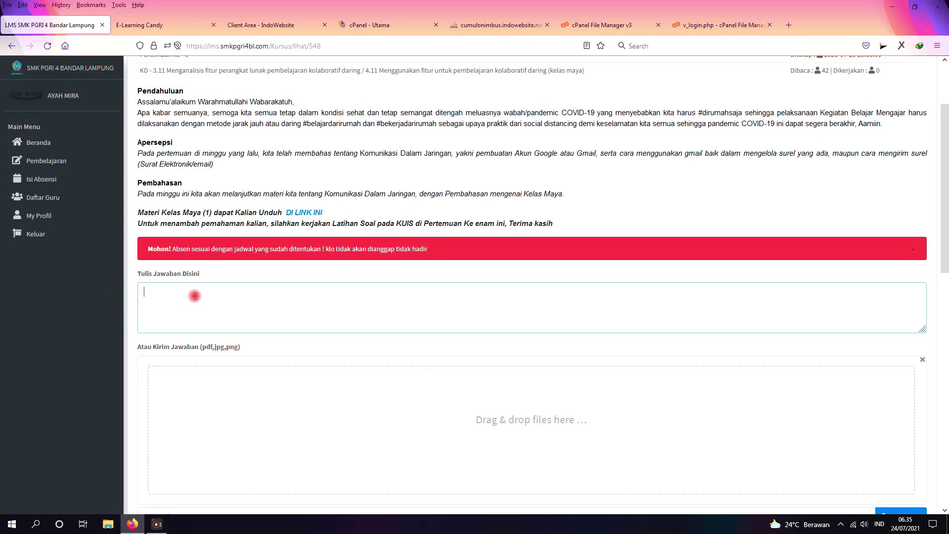
{"action": "type", "text": "sdsxxxxxxxxxxxxxxxxxxxxxxxxxxxxxxxx"}
{"action": "scroll", "coordinate": [363, 321], "scroll_direction": "down", "scroll_amount": 3}
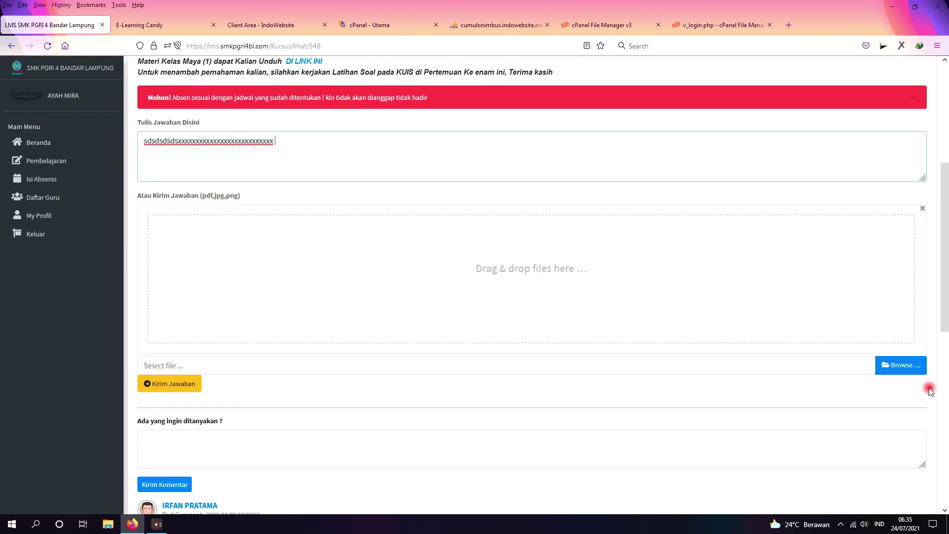
Step: Attach kuota.JPG as the answer file and submit it with Kirim Jawaban
{"action": "left_click", "coordinate": [898, 364]}
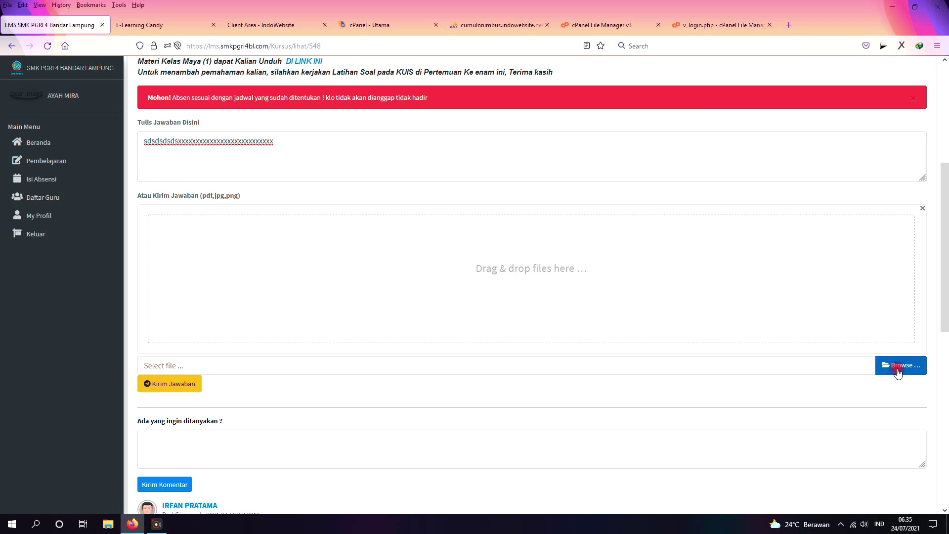
{"action": "scroll", "coordinate": [335, 297], "scroll_direction": "down", "scroll_amount": 5}
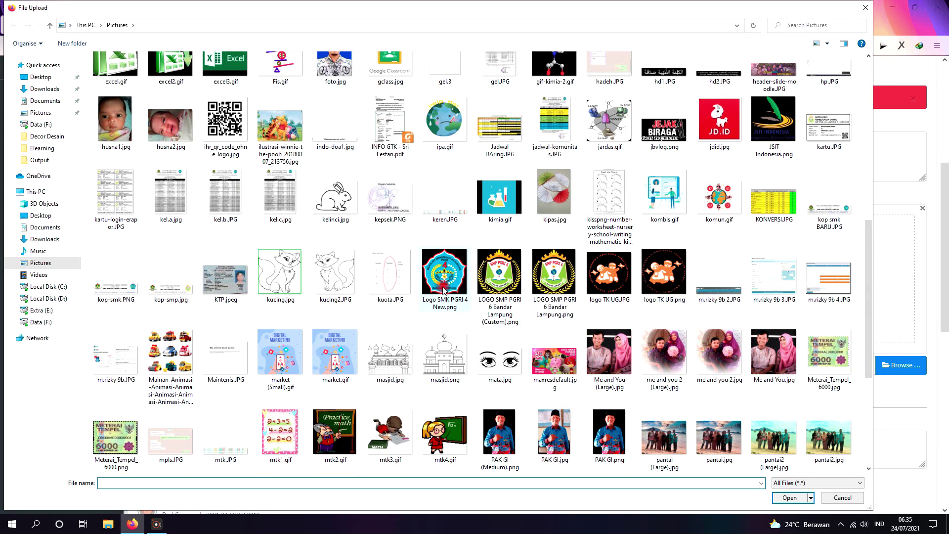
{"action": "double_click", "coordinate": [385, 288]}
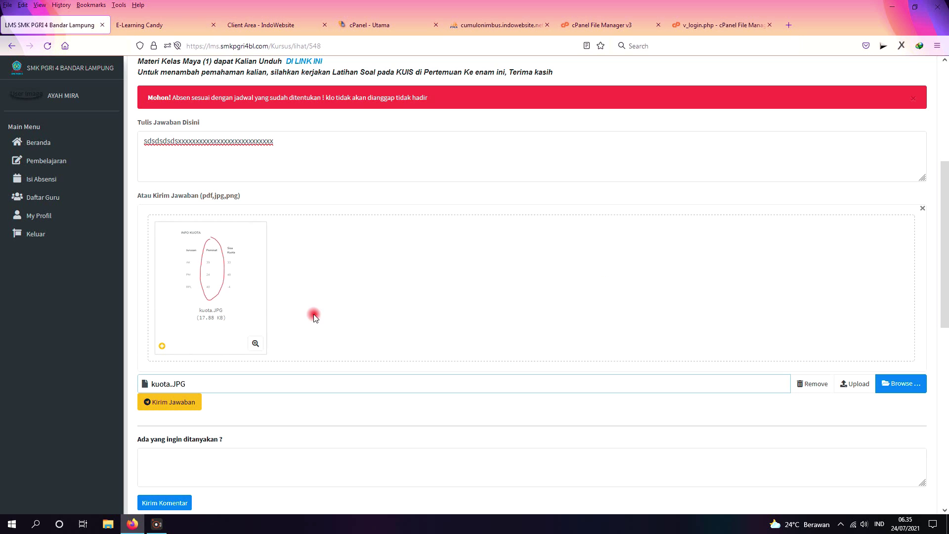
{"action": "scroll", "coordinate": [180, 401], "scroll_direction": "down", "scroll_amount": 1}
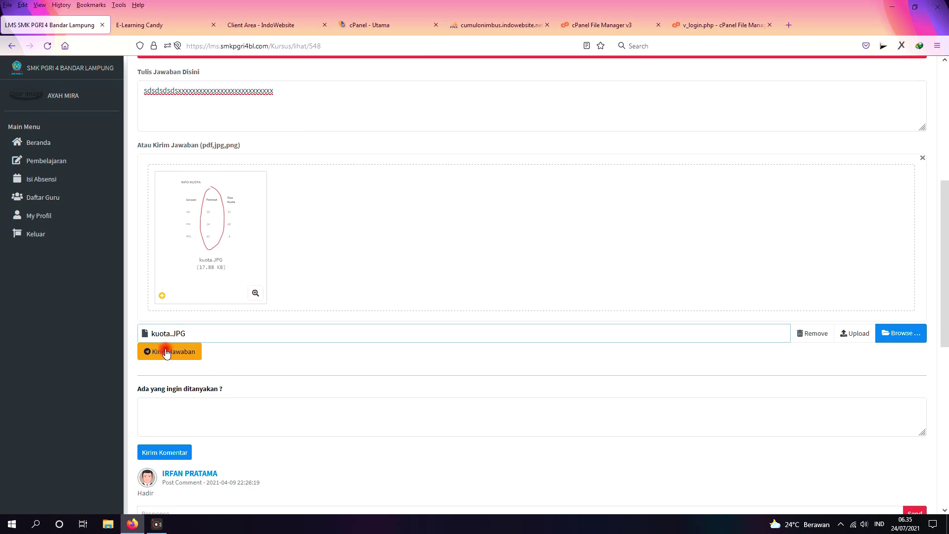
{"action": "left_click", "coordinate": [164, 351]}
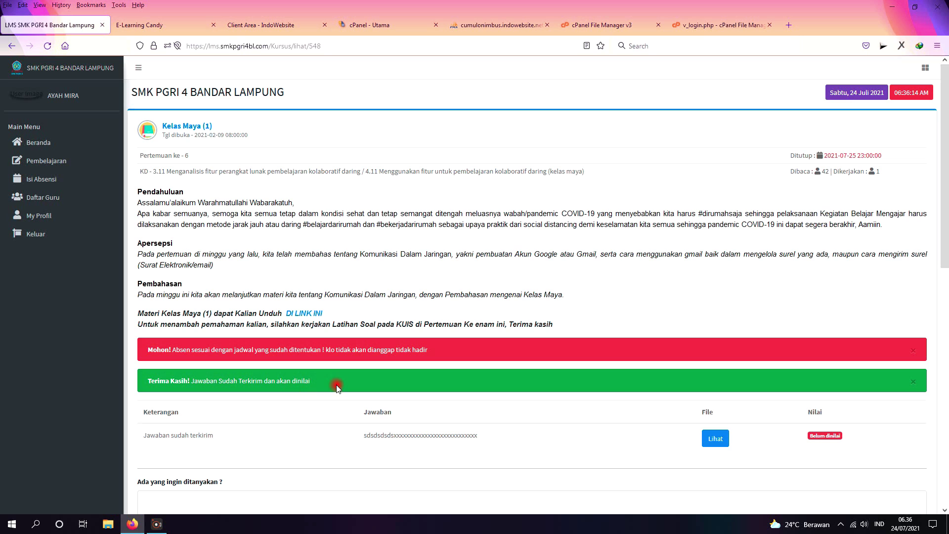
{"action": "scroll", "coordinate": [345, 430], "scroll_direction": "down", "scroll_amount": 1}
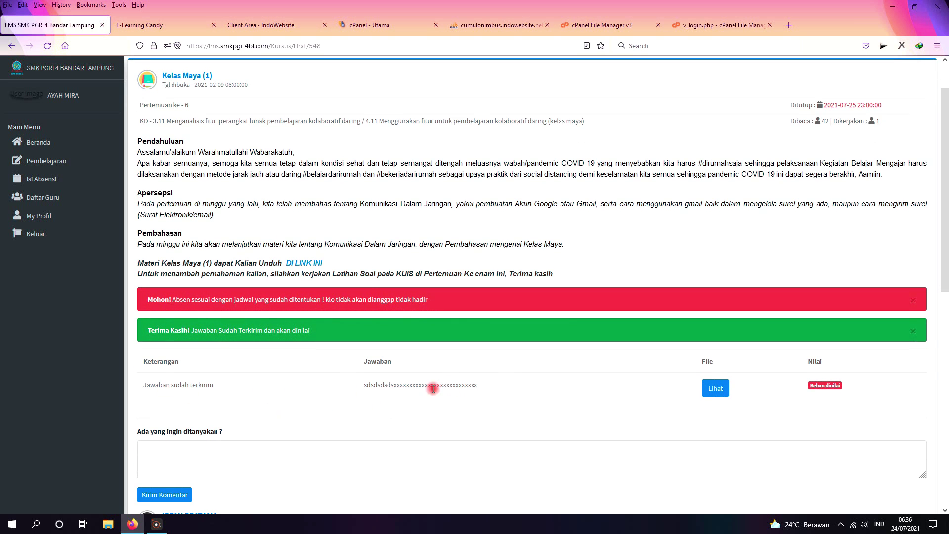
{"action": "left_click", "coordinate": [718, 394]}
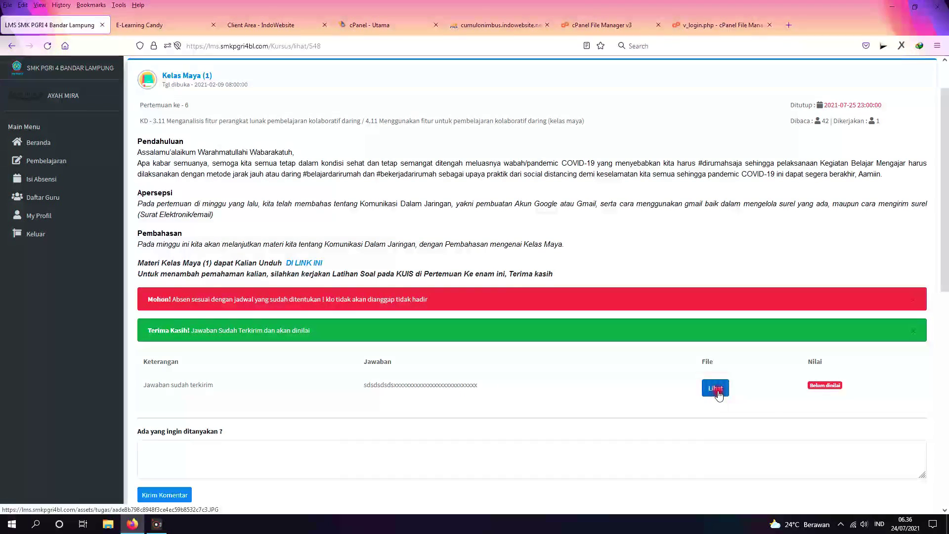
{"action": "left_click", "coordinate": [715, 387]}
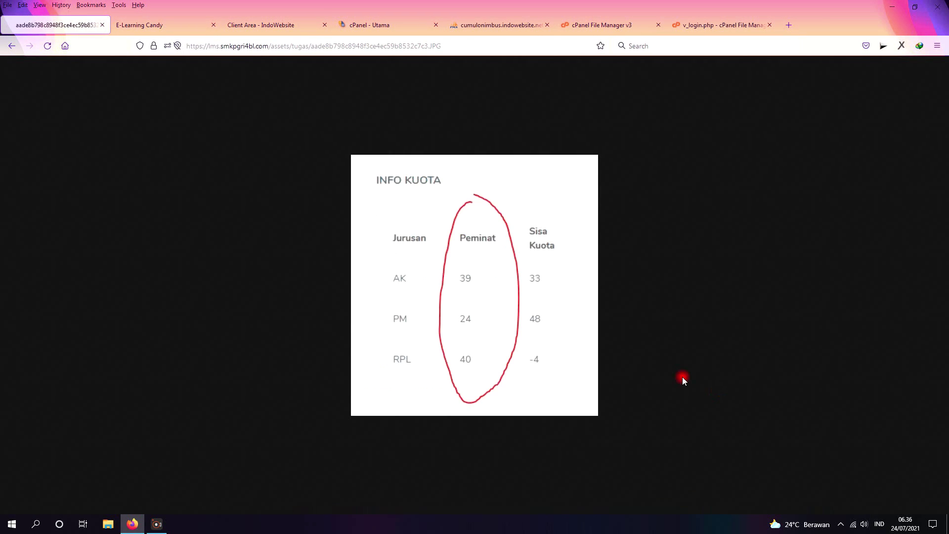
{"action": "left_click", "coordinate": [10, 46]}
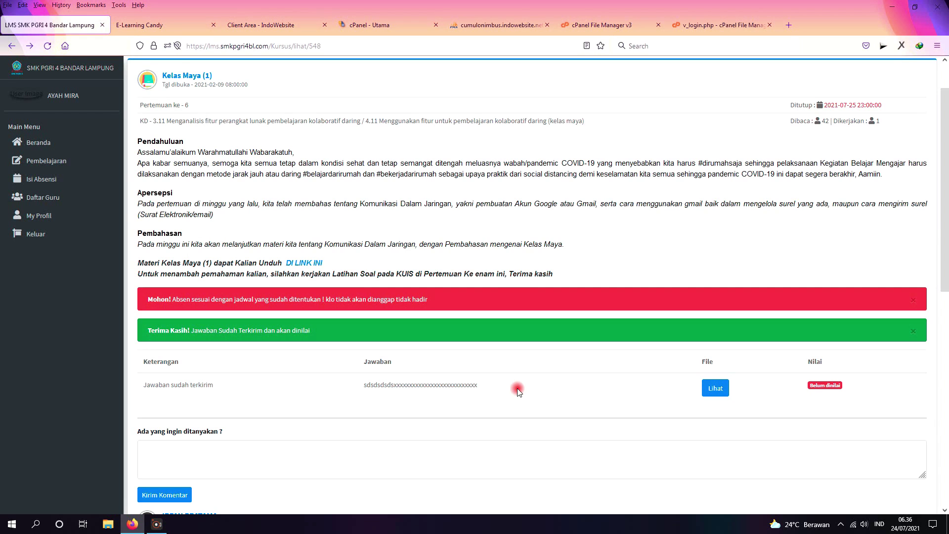
{"action": "left_click_drag", "start_coordinate": [854, 382], "coordinate": [803, 374]}
{"action": "left_click", "coordinate": [803, 375]}
{"action": "left_click_drag", "start_coordinate": [134, 144], "coordinate": [580, 282]}
{"action": "left_click", "coordinate": [592, 280]}
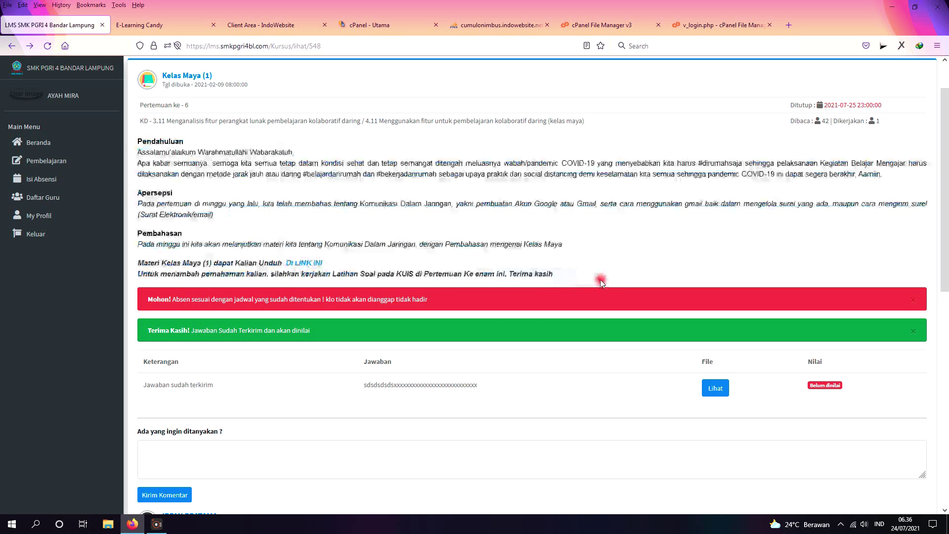
{"action": "scroll", "coordinate": [345, 405], "scroll_direction": "down", "scroll_amount": 1}
{"action": "scroll", "coordinate": [344, 405], "scroll_direction": "down", "scroll_amount": 3}
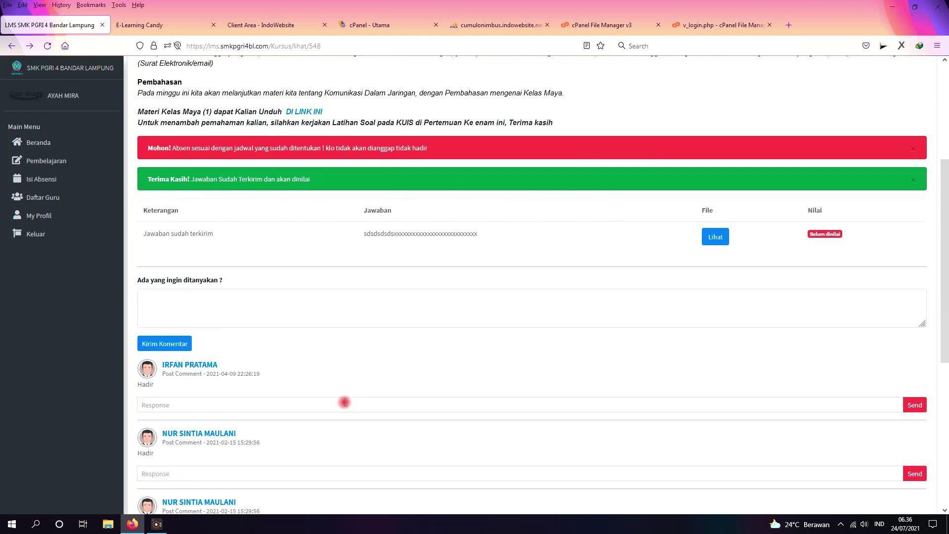
{"action": "scroll", "coordinate": [241, 414], "scroll_direction": "up", "scroll_amount": 2}
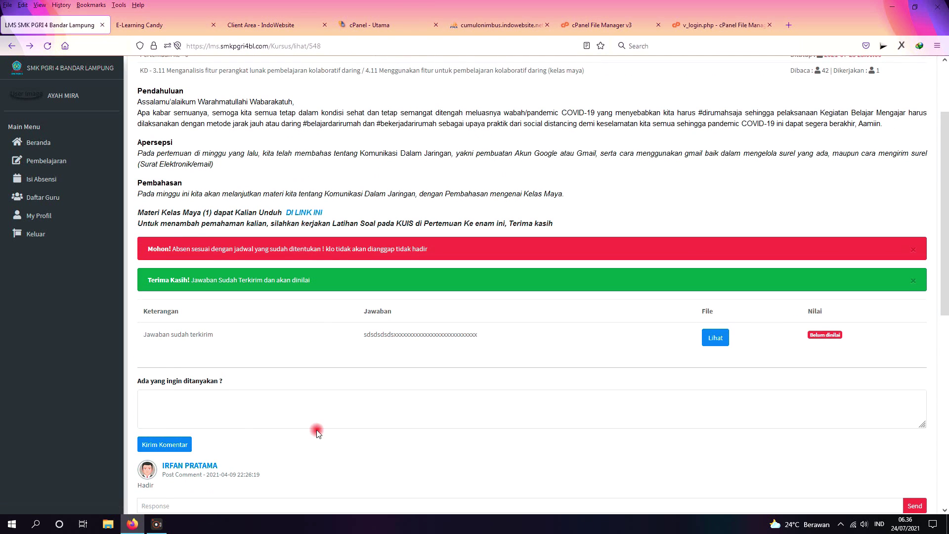
{"action": "left_click", "coordinate": [185, 403]}
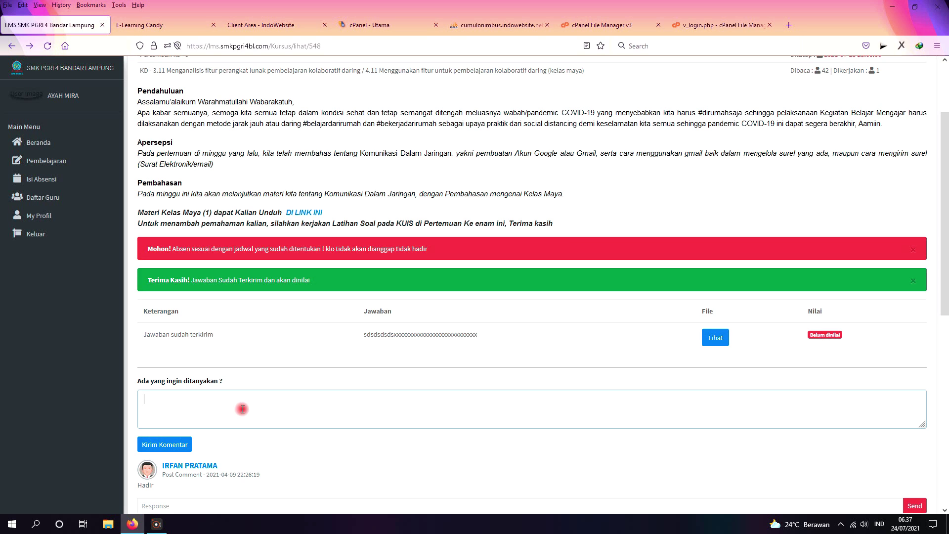
{"action": "type", "text": "aa"}
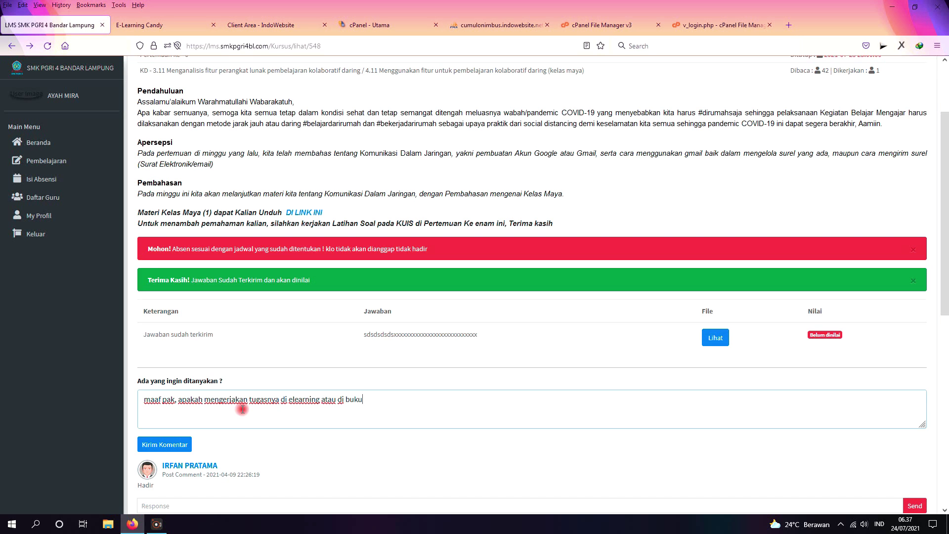
{"action": "left_click", "coordinate": [176, 449]}
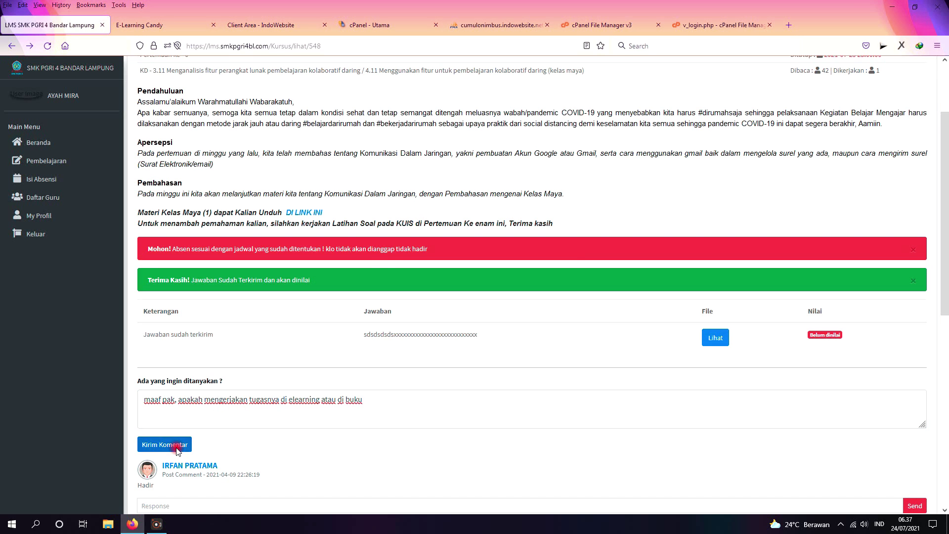
{"action": "left_click", "coordinate": [555, 302]}
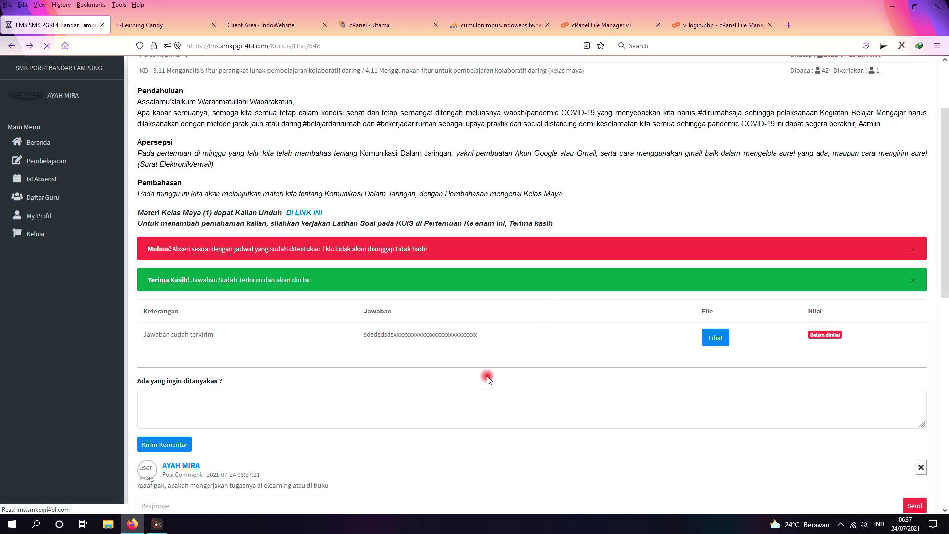
{"action": "scroll", "coordinate": [429, 391], "scroll_direction": "down", "scroll_amount": 1}
{"action": "left_click_drag", "start_coordinate": [329, 435], "coordinate": [136, 442]}
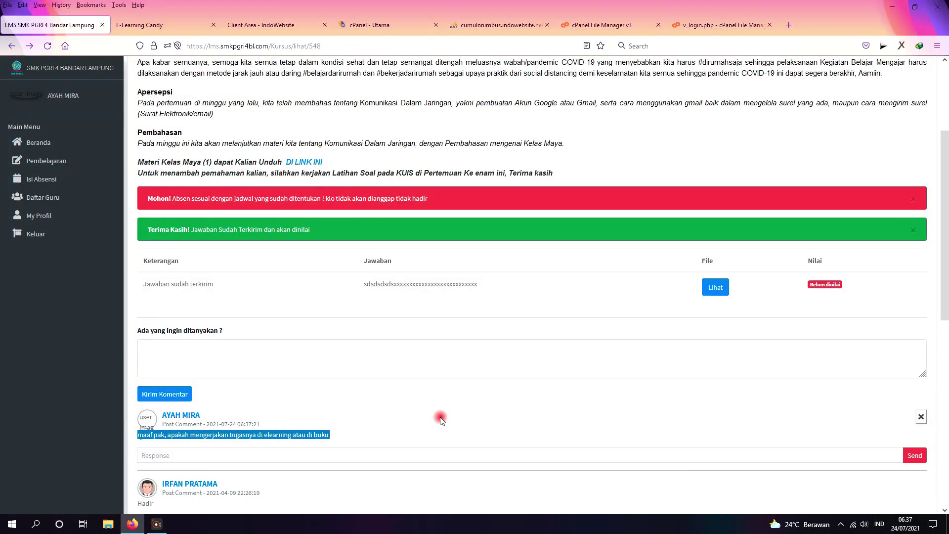
{"action": "left_click", "coordinate": [921, 418]}
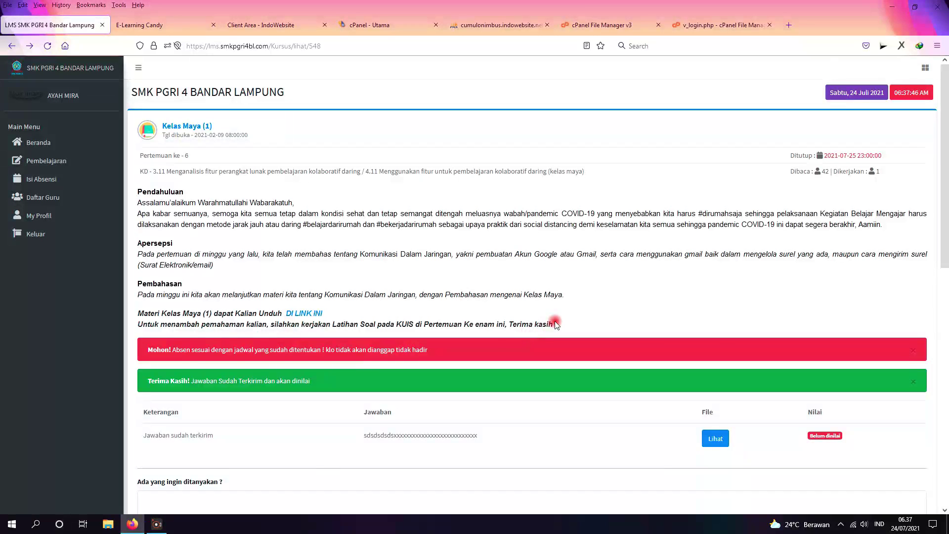
{"action": "scroll", "coordinate": [555, 324], "scroll_direction": "down", "scroll_amount": 3}
{"action": "scroll", "coordinate": [542, 324], "scroll_direction": "up", "scroll_amount": 2}
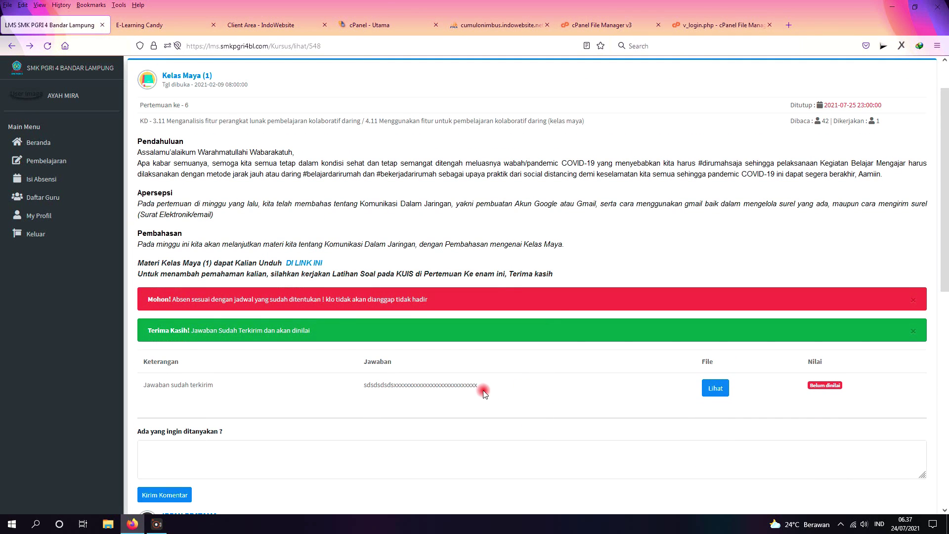
{"action": "scroll", "coordinate": [484, 392], "scroll_direction": "down", "scroll_amount": 3}
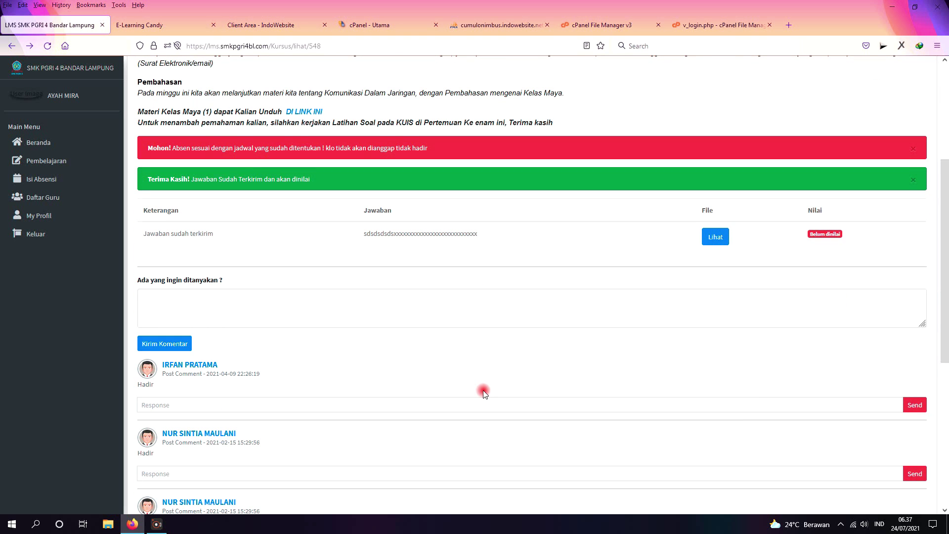
{"action": "scroll", "coordinate": [484, 392], "scroll_direction": "up", "scroll_amount": 4}
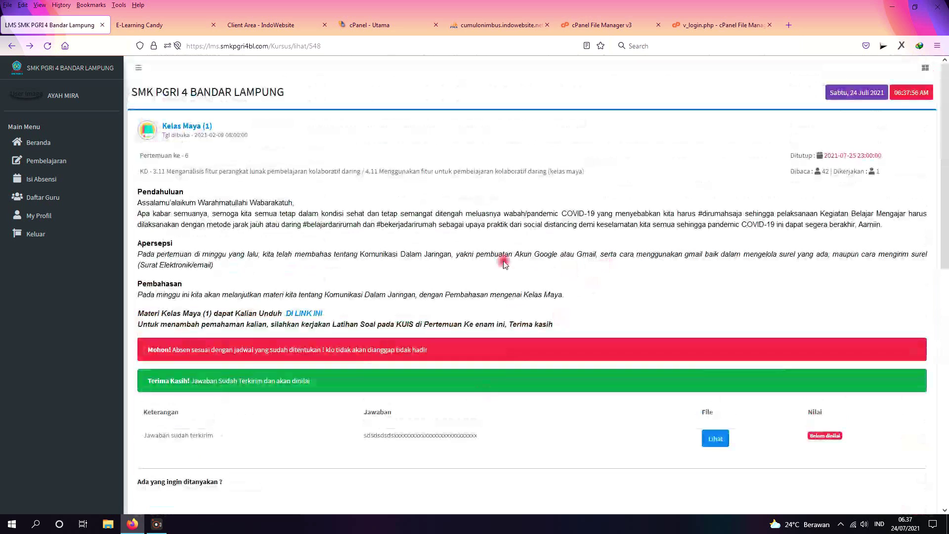
Step: Go back to the materials list and open the Kelas Maya (1) quiz
{"action": "left_click", "coordinate": [11, 45]}
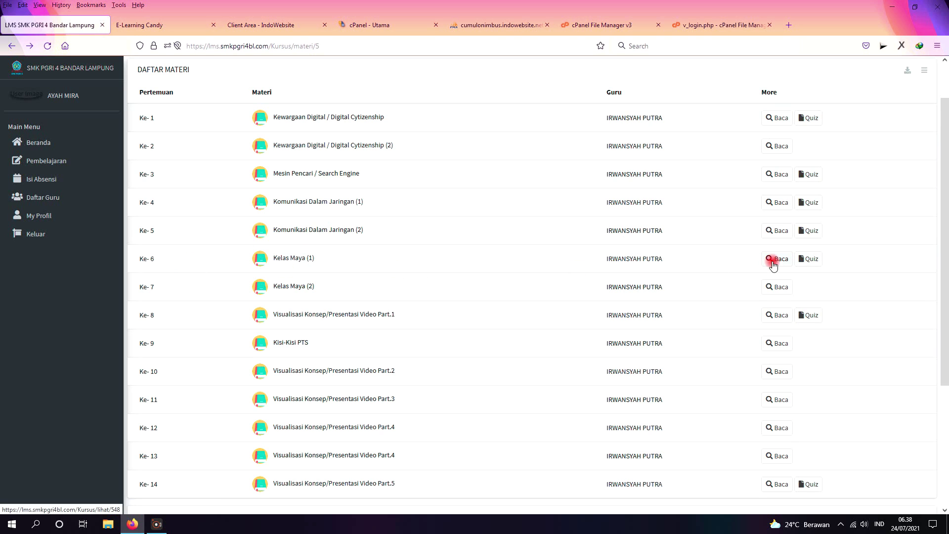
{"action": "left_click", "coordinate": [815, 265]}
{"action": "scroll", "coordinate": [388, 162], "scroll_direction": "down", "scroll_amount": 2}
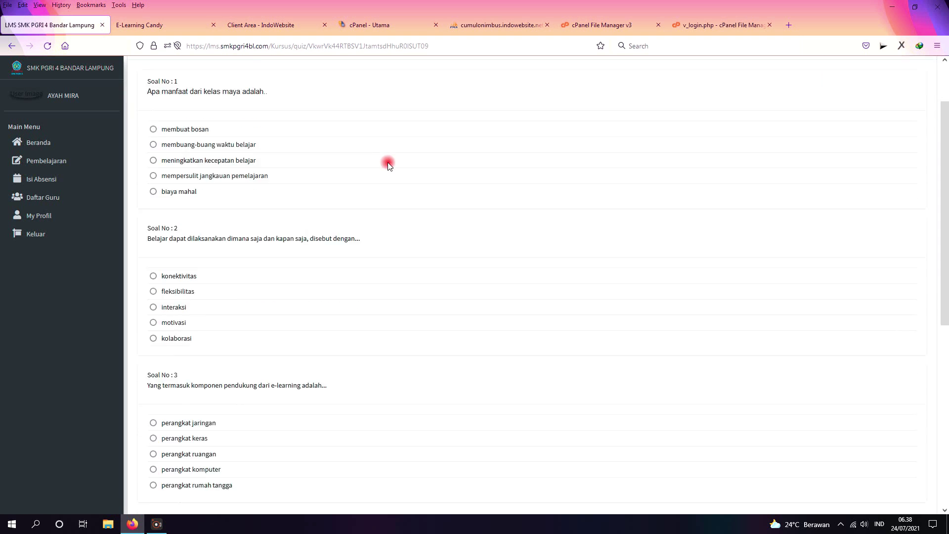
{"action": "scroll", "coordinate": [389, 184], "scroll_direction": "down", "scroll_amount": 7}
{"action": "scroll", "coordinate": [390, 184], "scroll_direction": "up", "scroll_amount": 8}
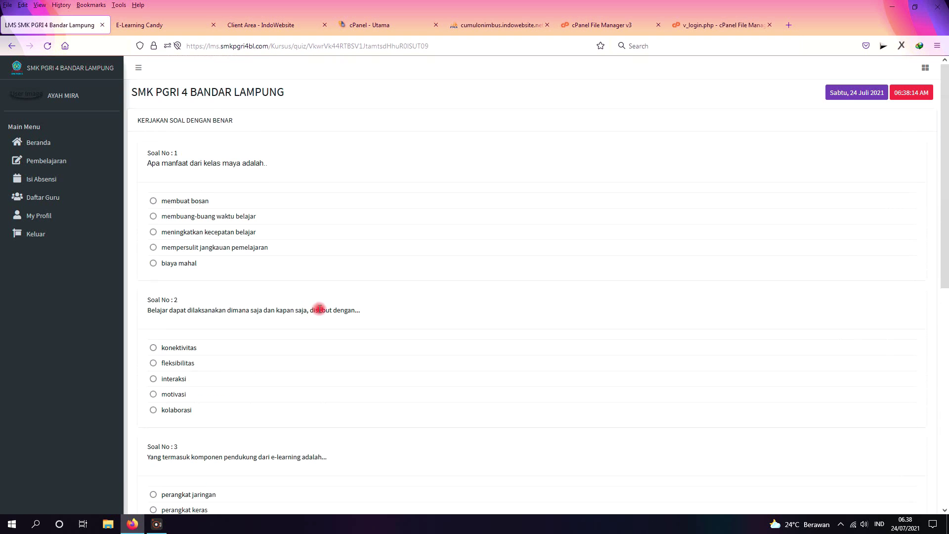
Step: Answer all five questions (motivasi, Learning Management System, Facebook, etc.) and submit with Selesai
{"action": "left_click", "coordinate": [154, 232]}
{"action": "left_click", "coordinate": [154, 394]}
{"action": "scroll", "coordinate": [254, 392], "scroll_direction": "down", "scroll_amount": 4}
{"action": "left_click", "coordinate": [153, 324]}
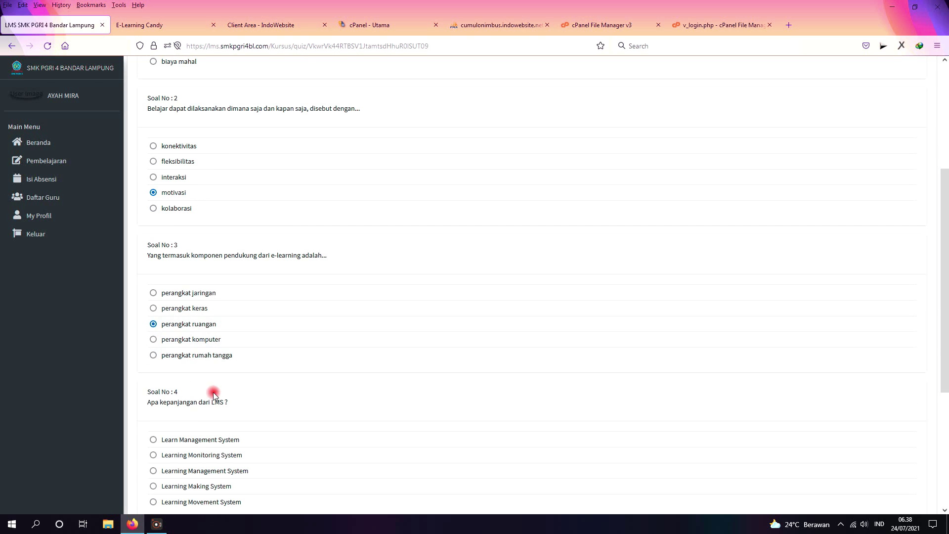
{"action": "scroll", "coordinate": [213, 395], "scroll_direction": "down", "scroll_amount": 3}
{"action": "left_click", "coordinate": [153, 320]}
{"action": "scroll", "coordinate": [249, 365], "scroll_direction": "down", "scroll_amount": 2}
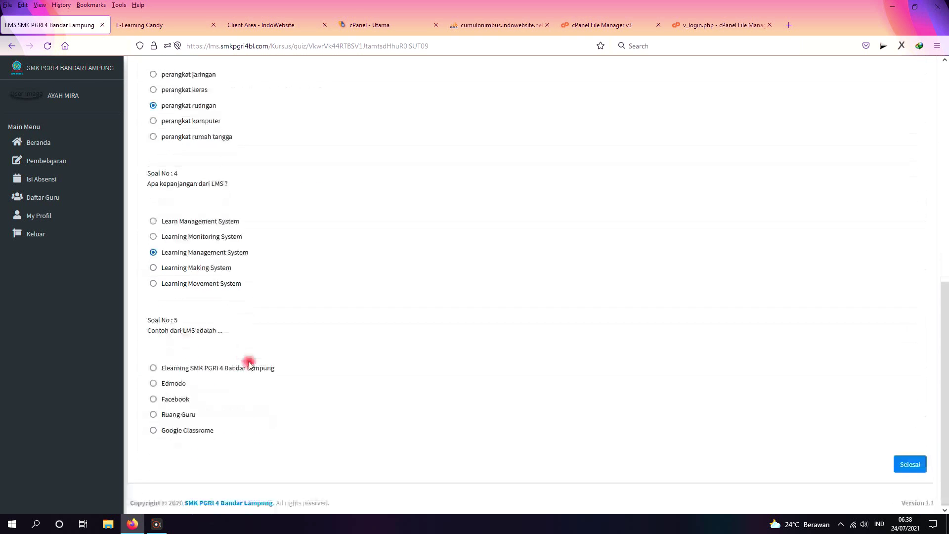
{"action": "left_click", "coordinate": [153, 399]}
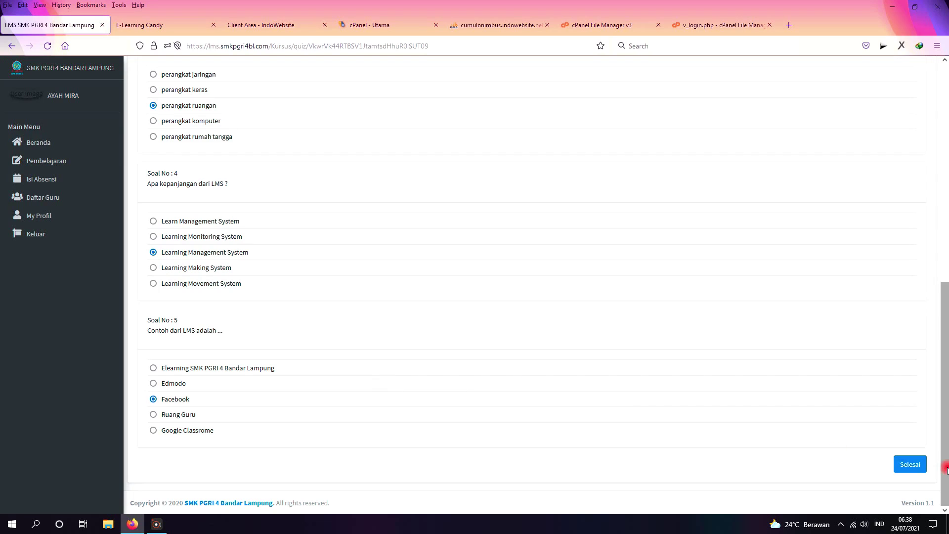
{"action": "left_click", "coordinate": [906, 467]}
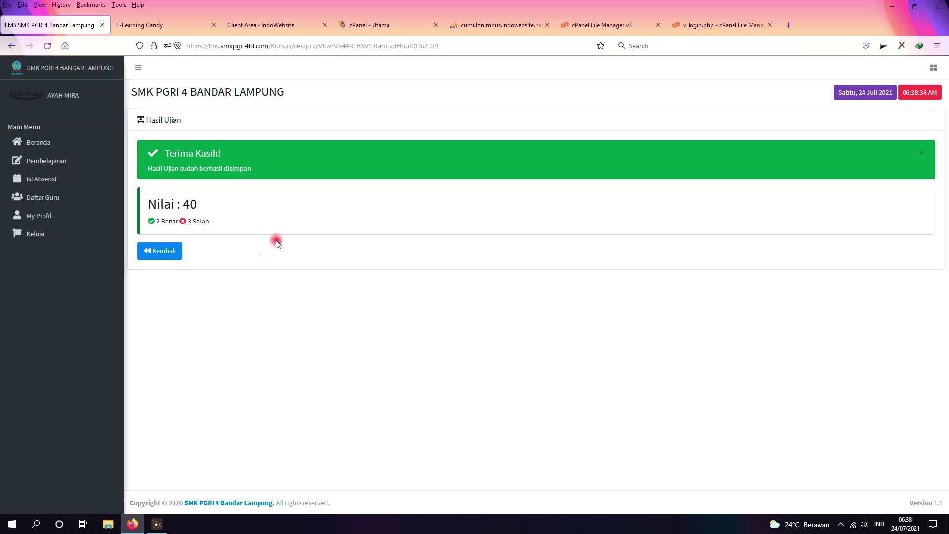
Step: Leave the quiz result page and open the SIMULASI DIGITAL course materials
{"action": "mouse_move", "coordinate": [182, 204]}
{"action": "left_mouse_down"}
{"action": "mouse_move", "coordinate": [196, 203]}
{"action": "mouse_move", "coordinate": [191, 221]}
{"action": "left_mouse_up"}
{"action": "left_click", "coordinate": [158, 222]}
{"action": "left_click", "coordinate": [150, 251]}
{"action": "left_click", "coordinate": [226, 167]}
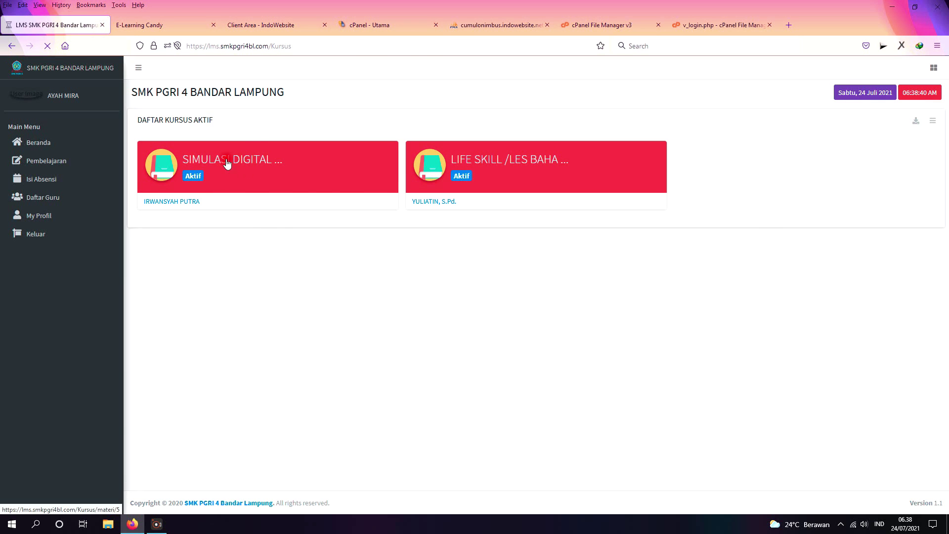
Step: Check the Kelas Maya (1) score, open that lesson, then return to the materials list
{"action": "scroll", "coordinate": [512, 332], "scroll_direction": "down", "scroll_amount": 2}
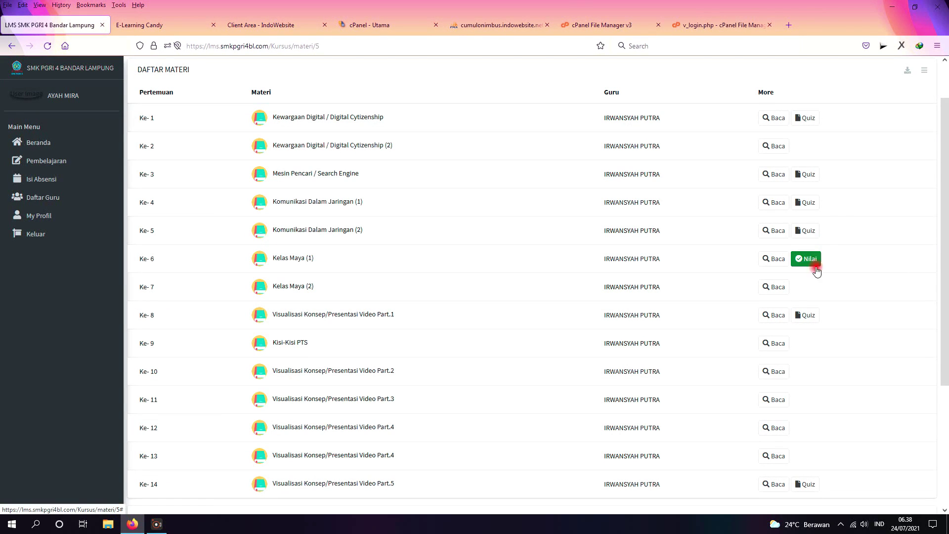
{"action": "left_click", "coordinate": [805, 262]}
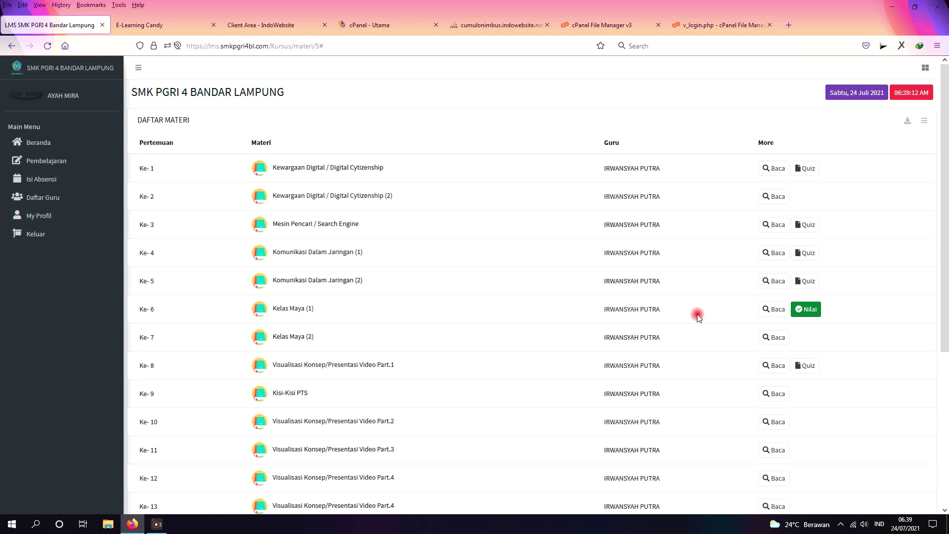
{"action": "left_click", "coordinate": [772, 309]}
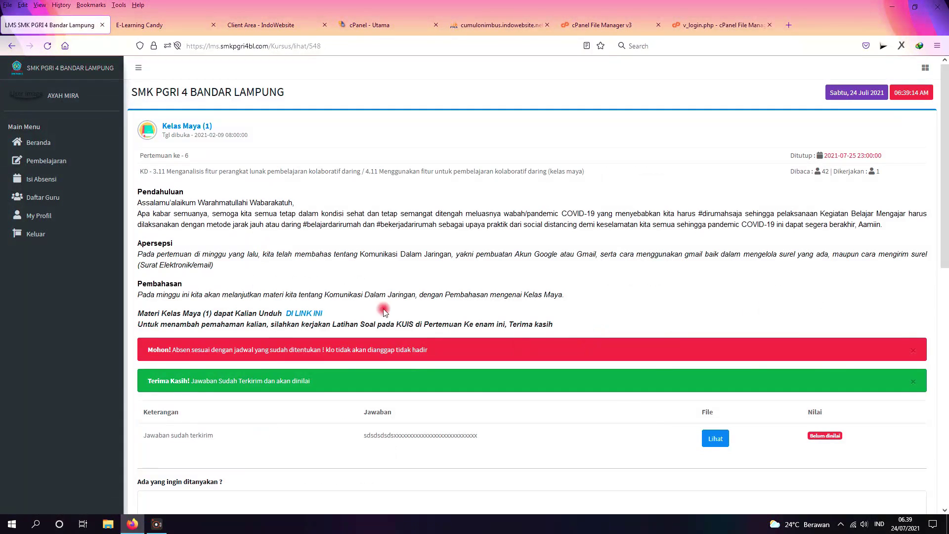
{"action": "left_click", "coordinate": [12, 46]}
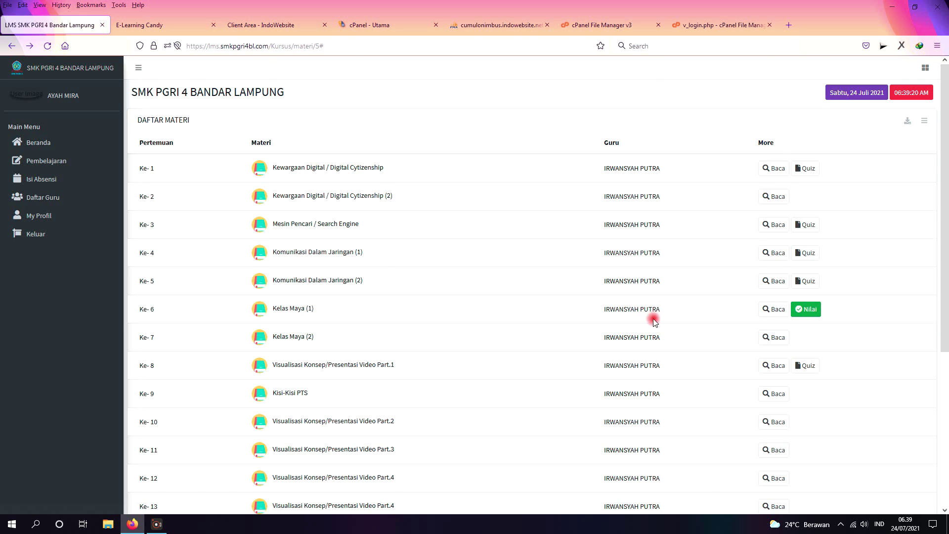
{"action": "scroll", "coordinate": [682, 315], "scroll_direction": "down", "scroll_amount": 5}
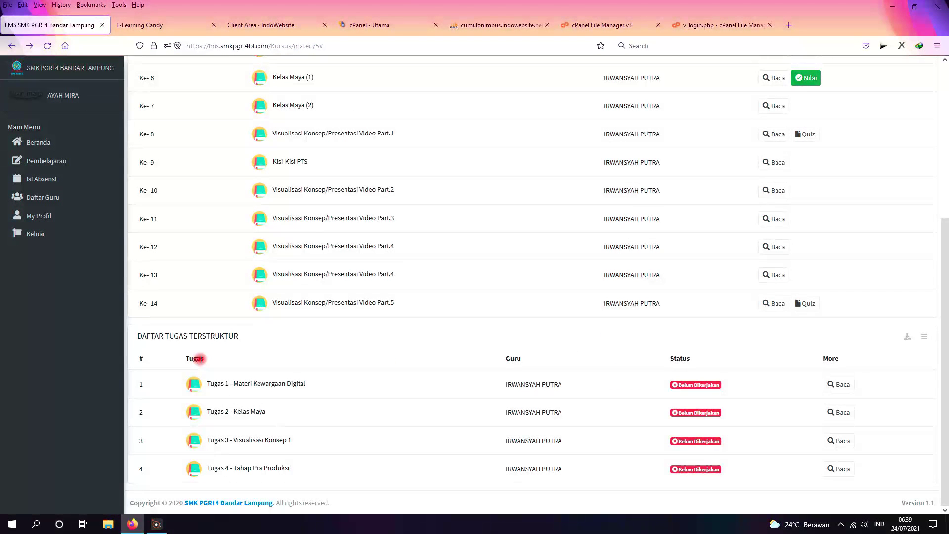
{"action": "scroll", "coordinate": [242, 351], "scroll_direction": "up", "scroll_amount": 5}
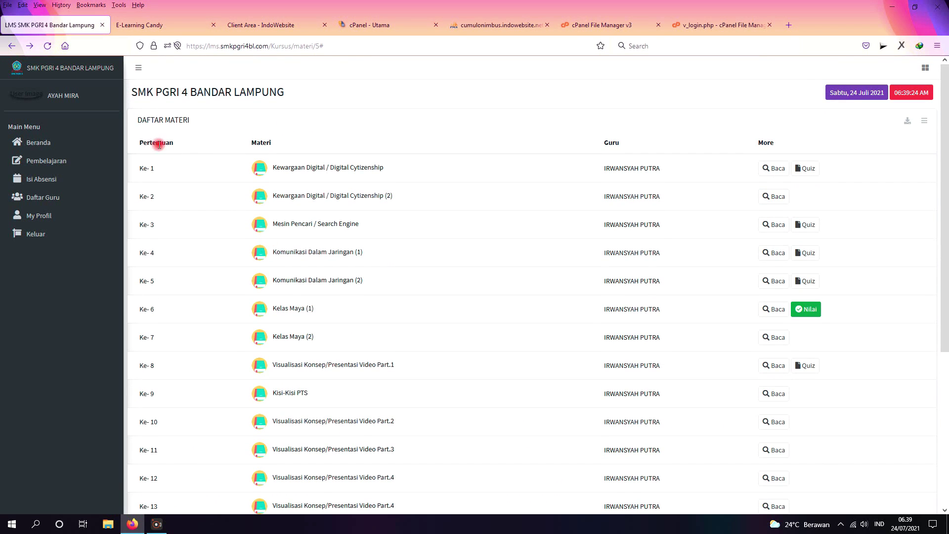
{"action": "scroll", "coordinate": [252, 185], "scroll_direction": "down", "scroll_amount": 5}
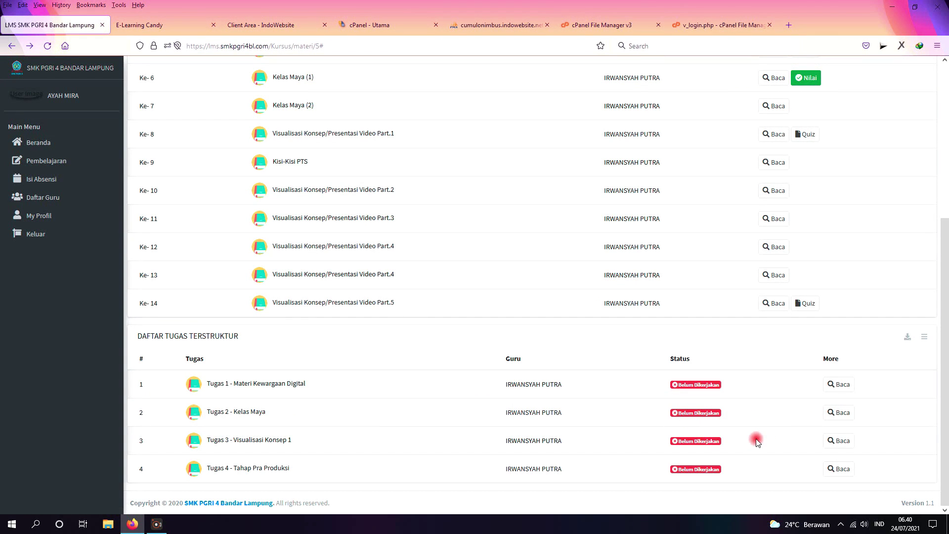
{"action": "key", "text": "Home"}
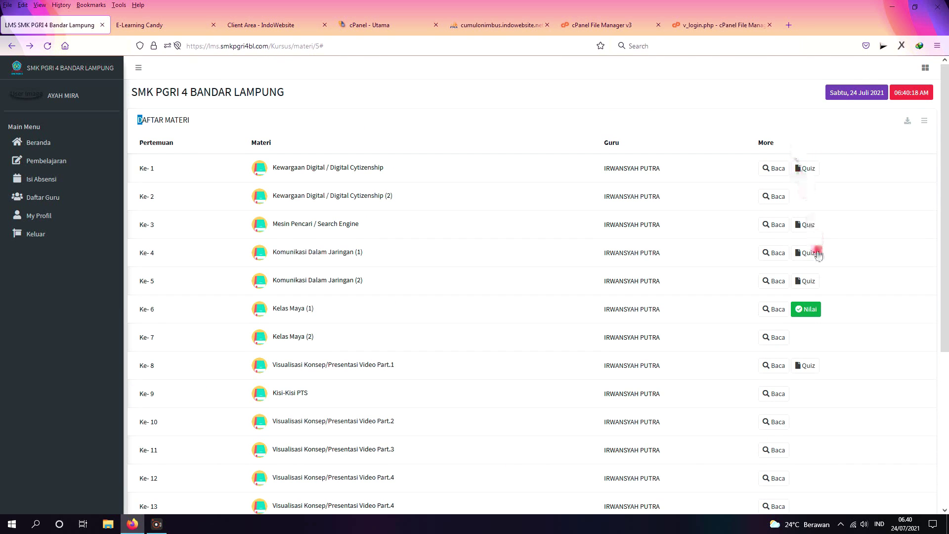
{"action": "scroll", "coordinate": [817, 277], "scroll_direction": "down", "scroll_amount": 5}
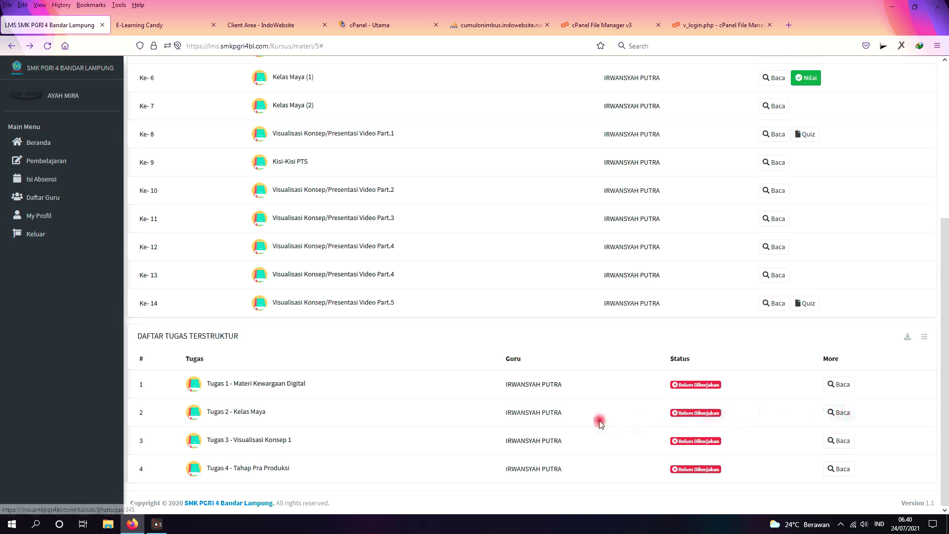
Step: Open Tugas 2 - Kelas Maya and submit Doa-Turun-Hujan.jpg as the answer file
{"action": "left_click", "coordinate": [840, 415]}
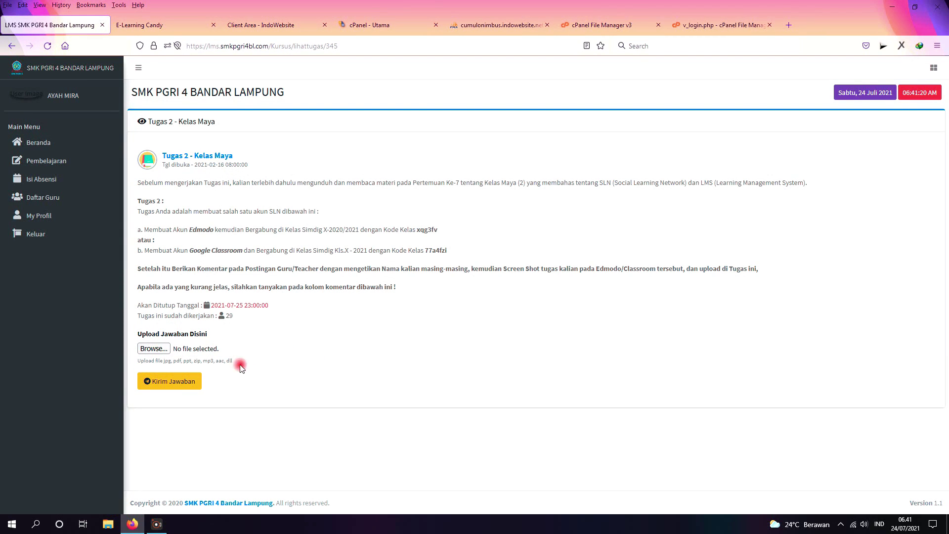
{"action": "left_click", "coordinate": [157, 349]}
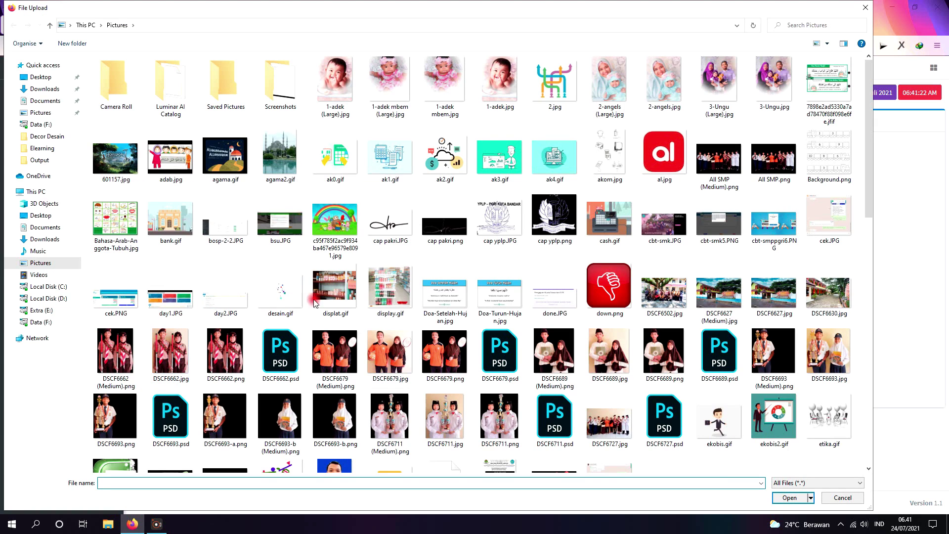
{"action": "double_click", "coordinate": [492, 299]}
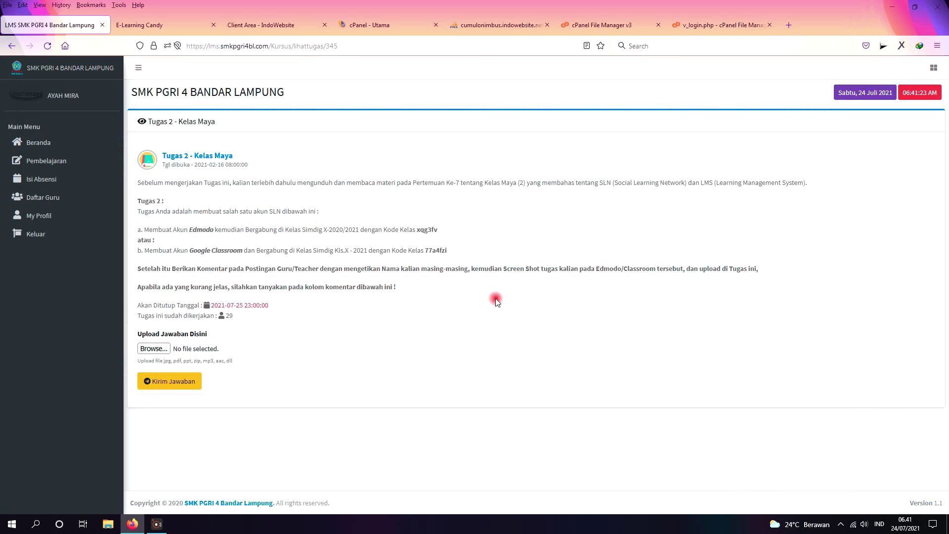
{"action": "left_click", "coordinate": [173, 385]}
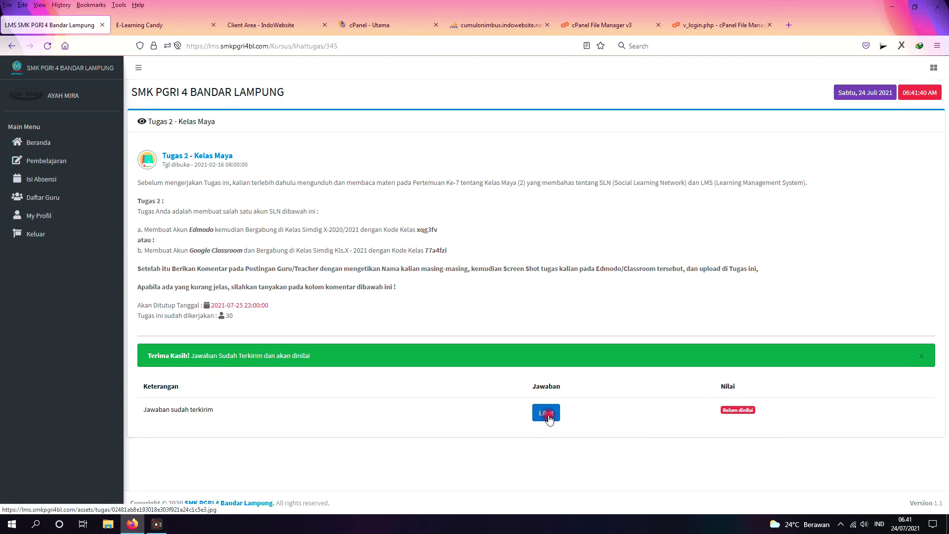
{"action": "left_click", "coordinate": [546, 414]}
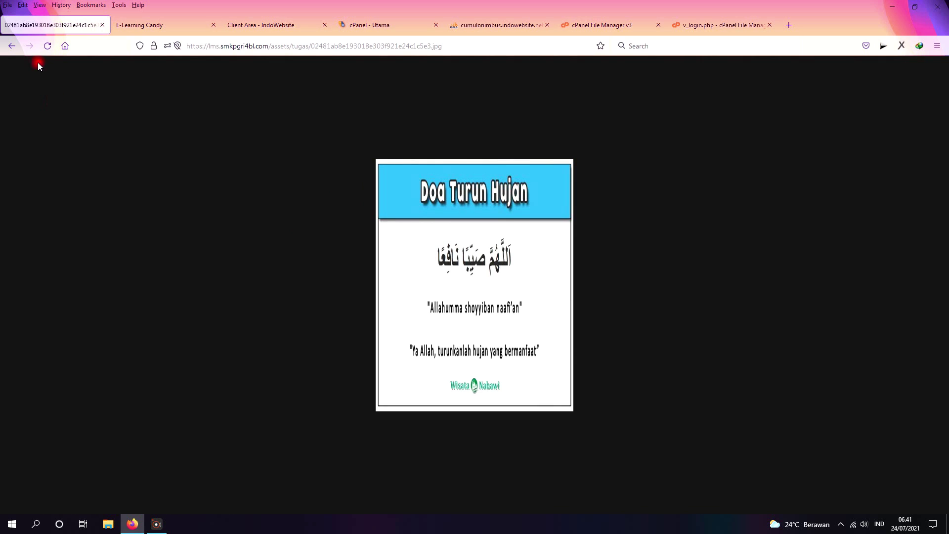
{"action": "left_click", "coordinate": [10, 46]}
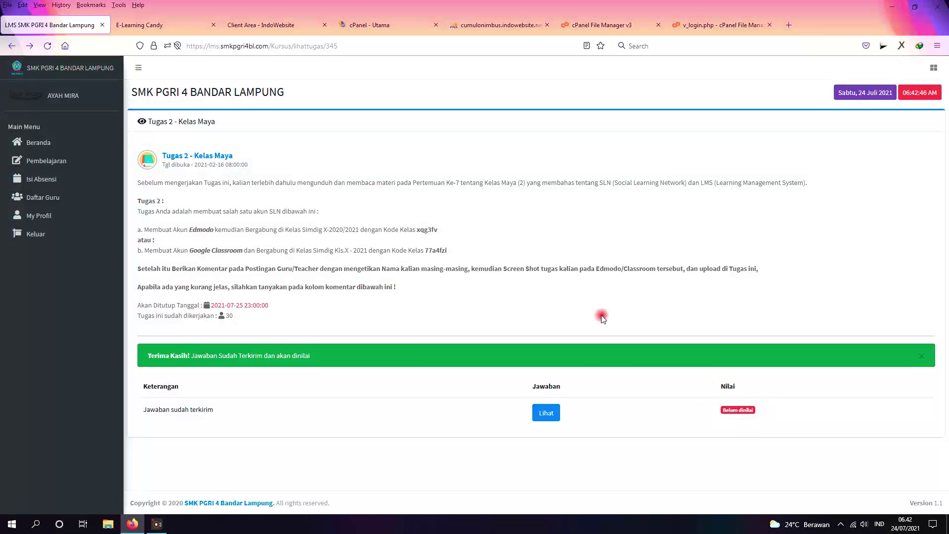
{"action": "left_click", "coordinate": [11, 46]}
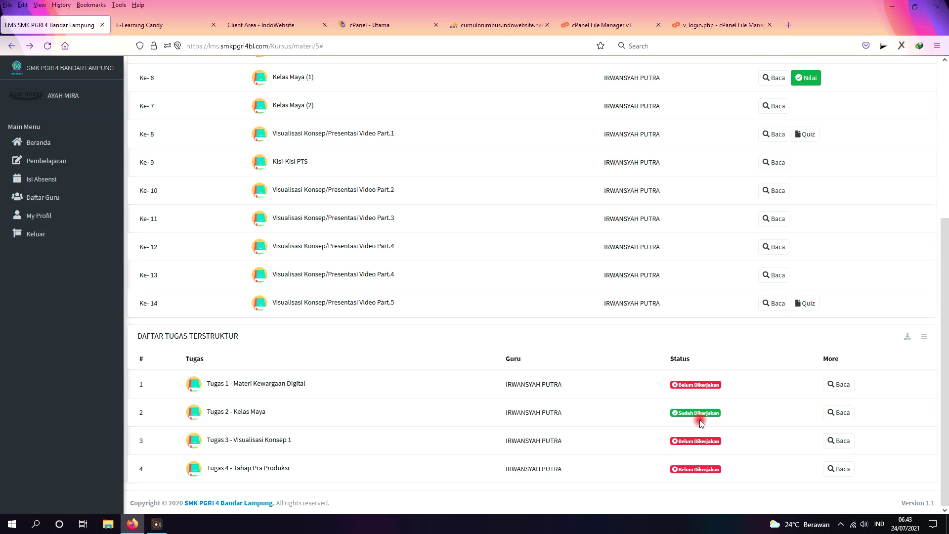
Step: Open SIMULASI DIGITAL from Pembelajaran and scroll to the task table showing Tugas 2 Sudah Dikerjakan
{"action": "scroll", "coordinate": [188, 207], "scroll_direction": "up", "scroll_amount": 2}
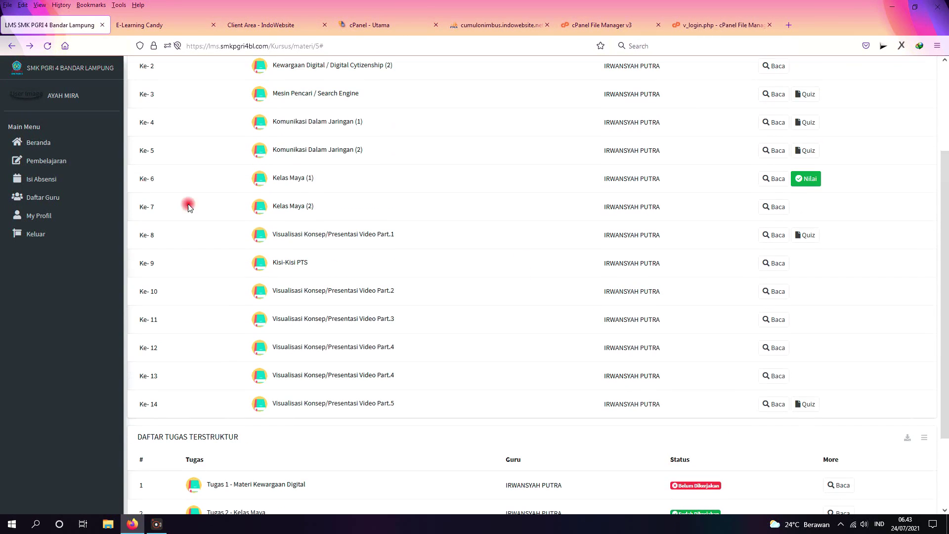
{"action": "left_click", "coordinate": [63, 161]}
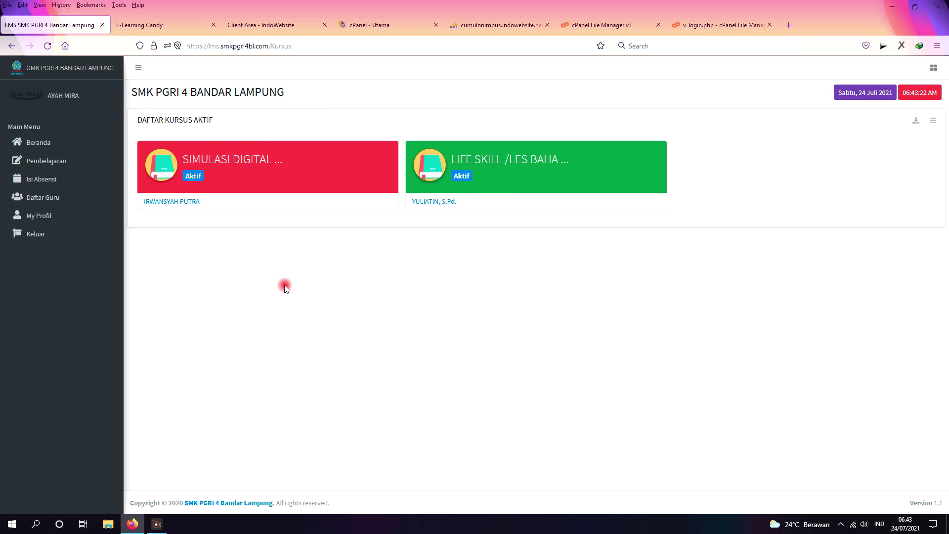
{"action": "left_click", "coordinate": [256, 170]}
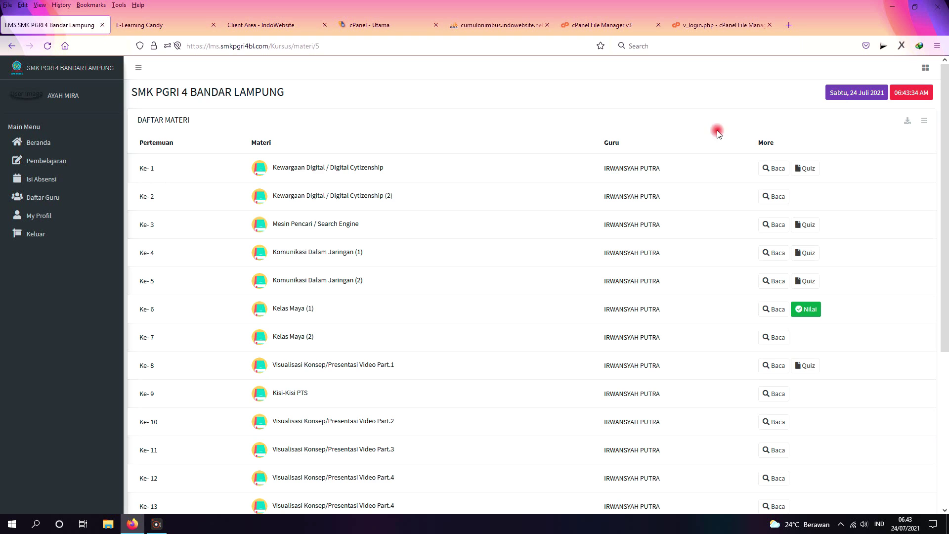
{"action": "scroll", "coordinate": [395, 344], "scroll_direction": "down", "scroll_amount": 3}
{"action": "scroll", "coordinate": [395, 344], "scroll_direction": "down", "scroll_amount": 1}
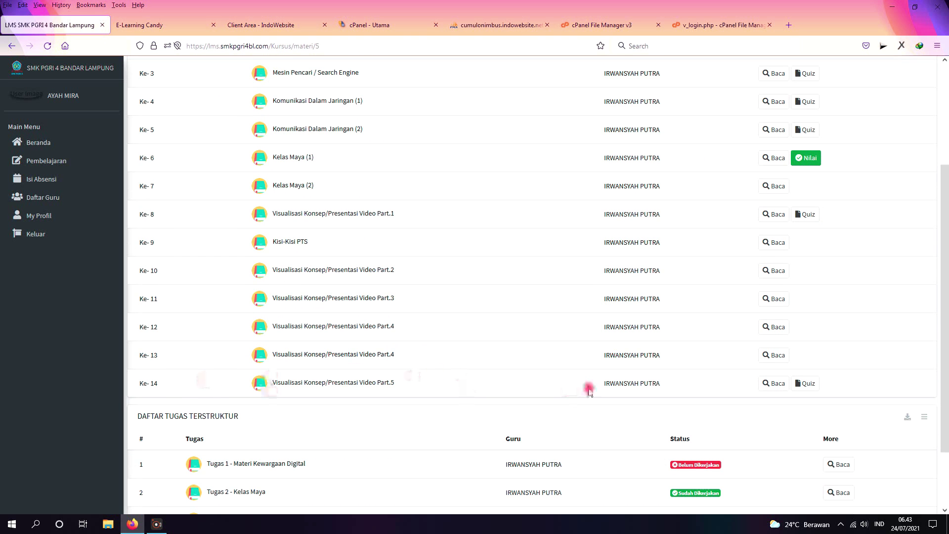
Step: Open the Ke-14 Visualisasi Konsep/Presentasi Video Part.5 lesson and scroll through its content
{"action": "left_click", "coordinate": [774, 383]}
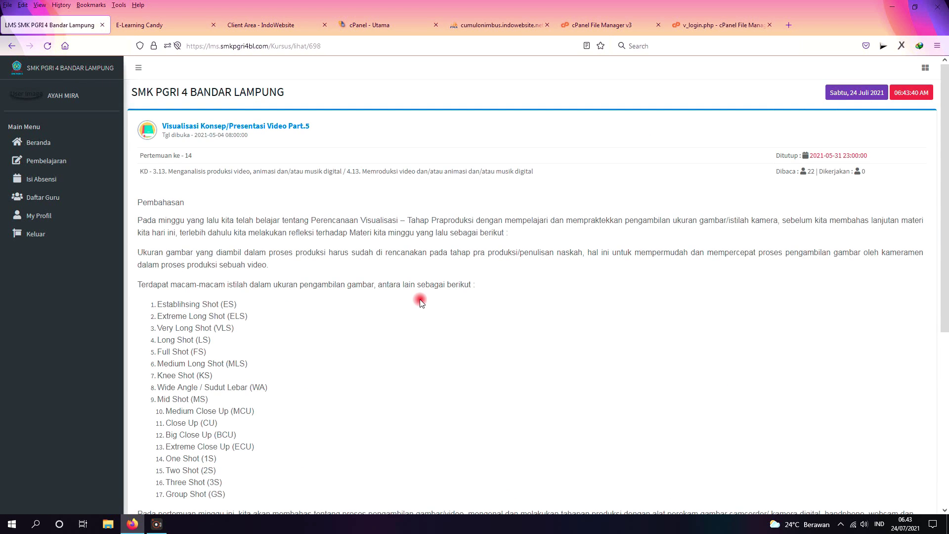
{"action": "scroll", "coordinate": [423, 299], "scroll_direction": "down", "scroll_amount": 2}
{"action": "scroll", "coordinate": [422, 273], "scroll_direction": "down", "scroll_amount": 2}
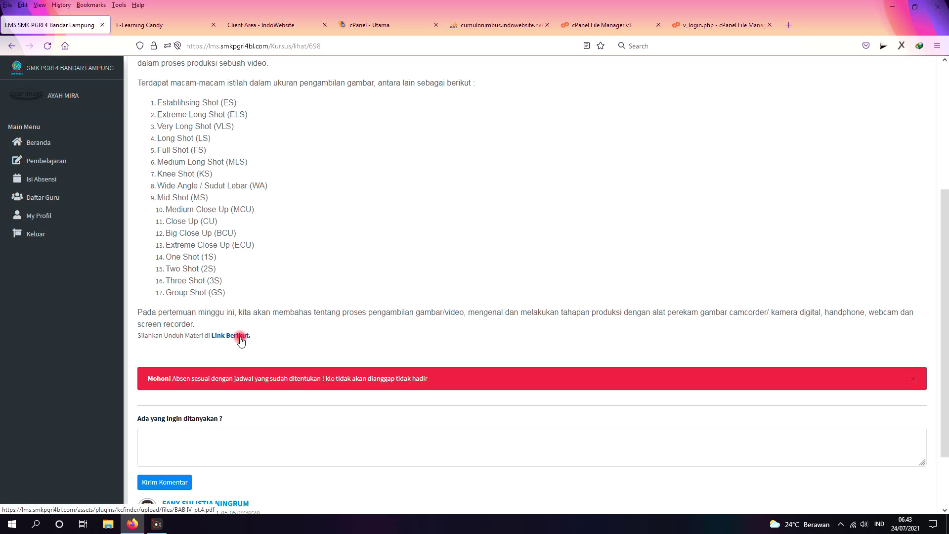
{"action": "scroll", "coordinate": [289, 307], "scroll_direction": "up", "scroll_amount": 3}
{"action": "scroll", "coordinate": [188, 250], "scroll_direction": "down", "scroll_amount": 3}
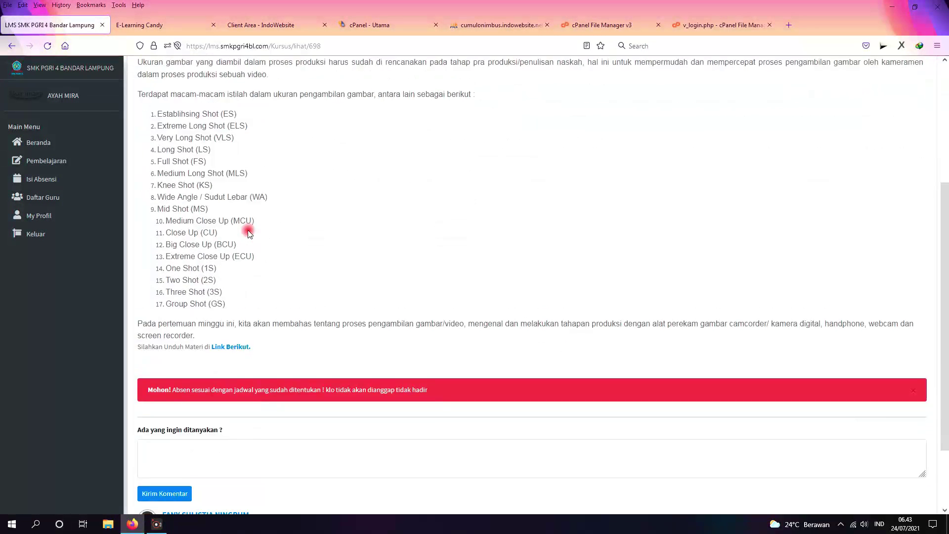
{"action": "scroll", "coordinate": [188, 174], "scroll_direction": "up", "scroll_amount": 3}
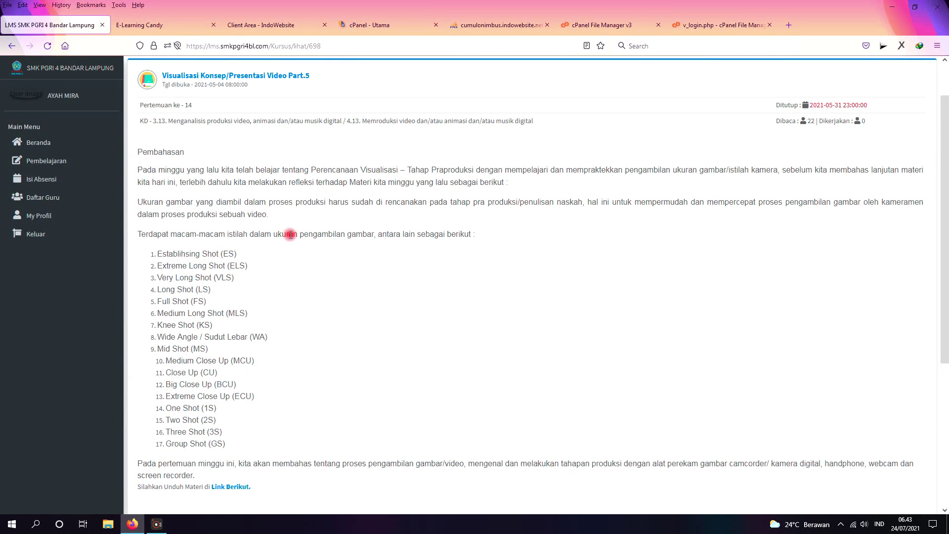
{"action": "scroll", "coordinate": [341, 306], "scroll_direction": "down", "scroll_amount": 3}
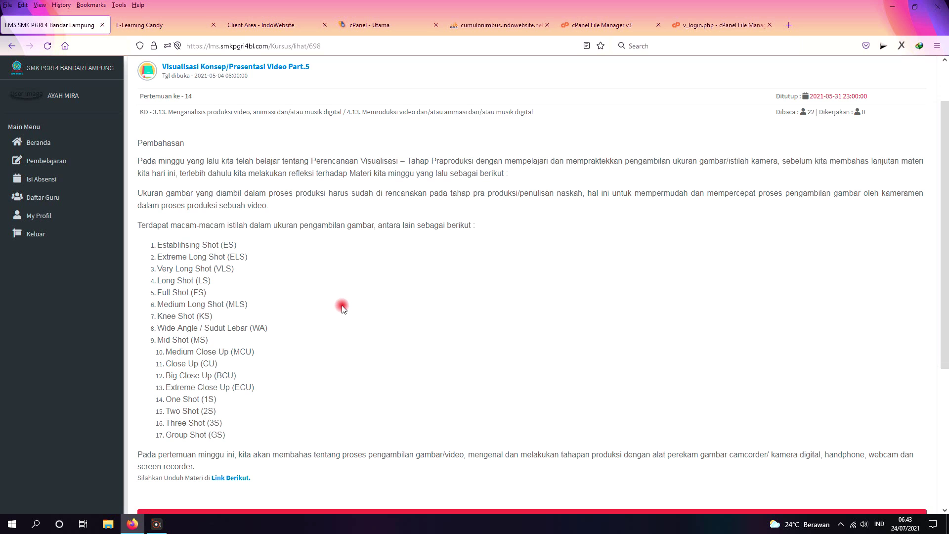
{"action": "scroll", "coordinate": [157, 124], "scroll_direction": "up", "scroll_amount": 2}
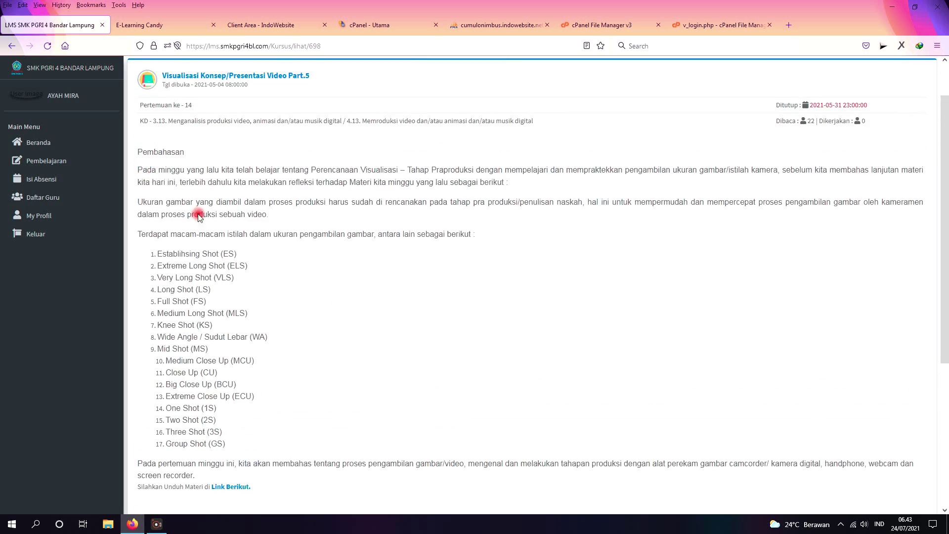
{"action": "scroll", "coordinate": [198, 215], "scroll_direction": "down", "scroll_amount": 4}
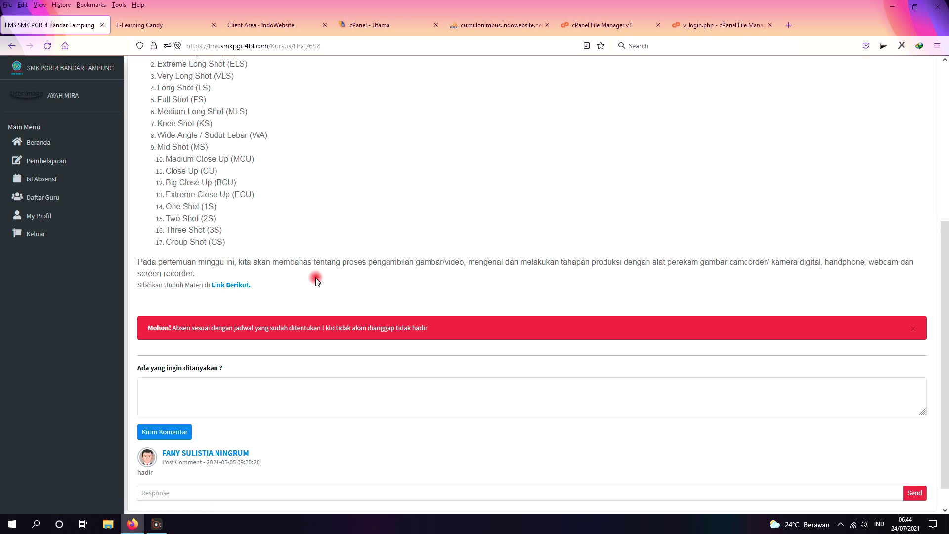
{"action": "scroll", "coordinate": [306, 287], "scroll_direction": "up", "scroll_amount": 5}
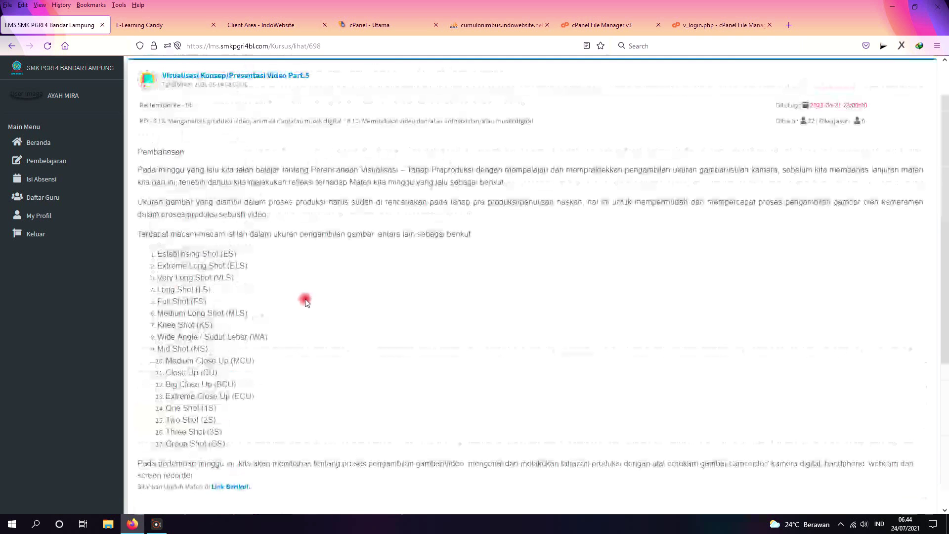
{"action": "scroll", "coordinate": [417, 275], "scroll_direction": "down", "scroll_amount": 4}
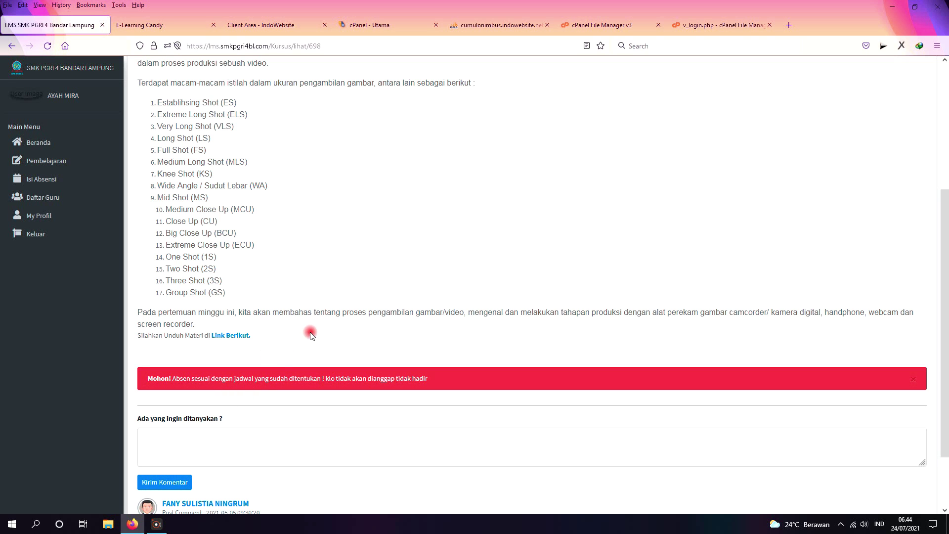
{"action": "scroll", "coordinate": [309, 335], "scroll_direction": "down", "scroll_amount": 2}
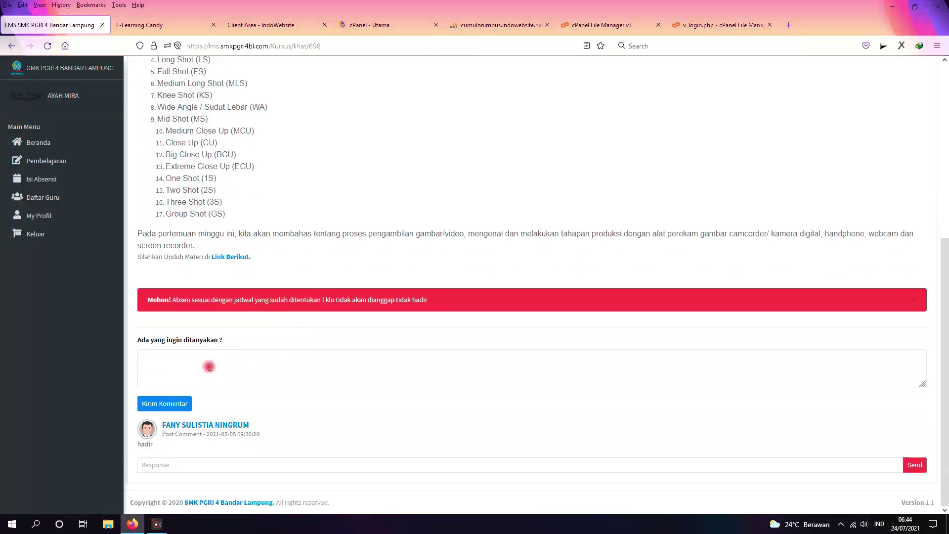
Step: Focus the comment box, then go back to the Daftar Materi list
{"action": "left_click", "coordinate": [183, 370]}
{"action": "scroll", "coordinate": [338, 321], "scroll_direction": "up", "scroll_amount": 3}
{"action": "left_click", "coordinate": [12, 47]}
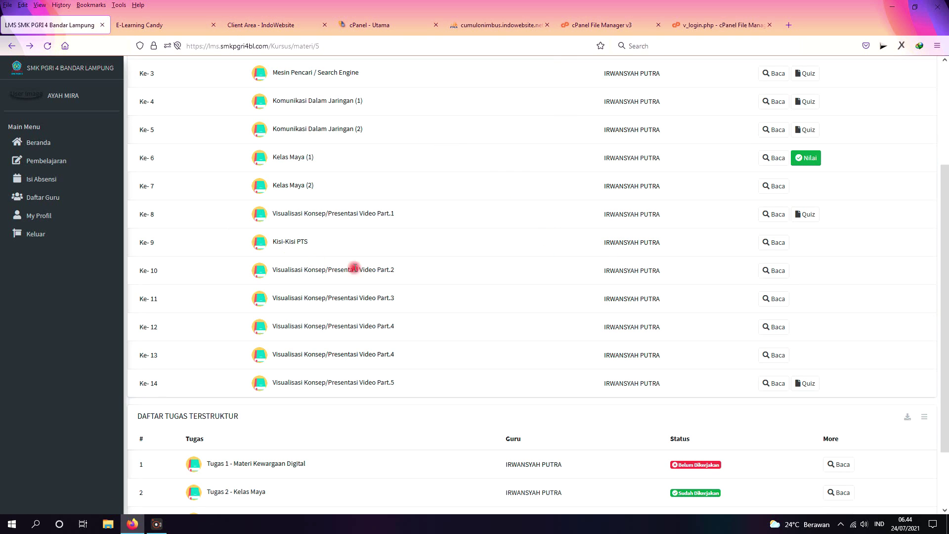
Step: Open the Ke-8 quiz and look over its page
{"action": "left_click", "coordinate": [808, 215]}
{"action": "scroll", "coordinate": [429, 242], "scroll_direction": "down", "scroll_amount": 10}
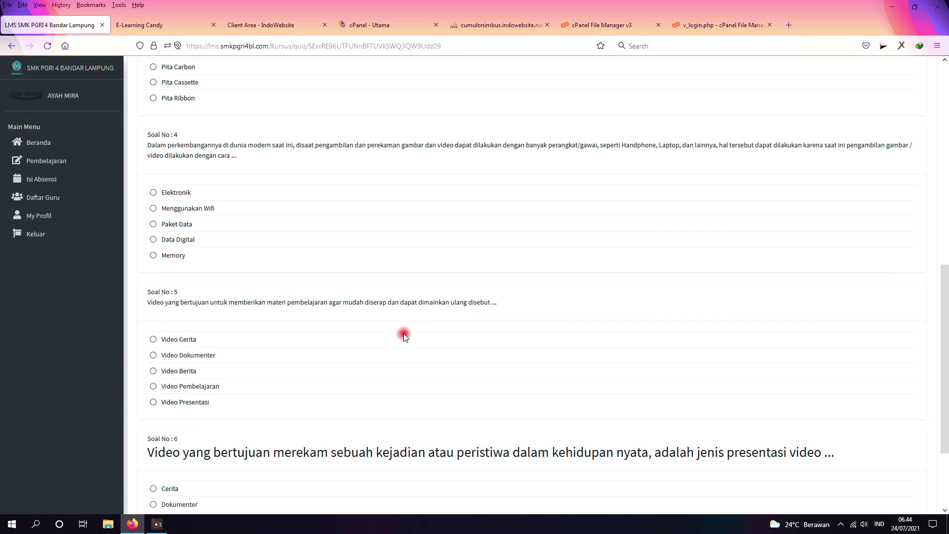
{"action": "scroll", "coordinate": [415, 203], "scroll_direction": "up", "scroll_amount": 3}
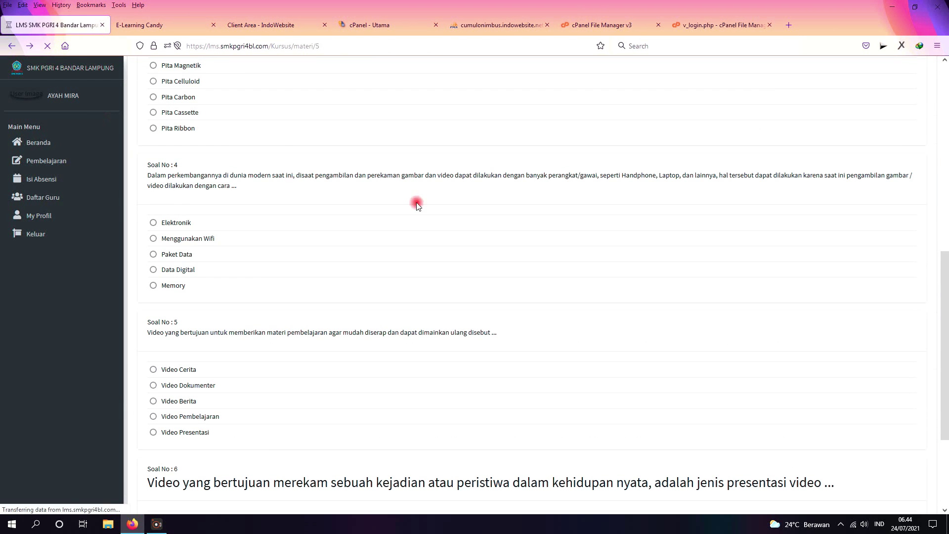
Step: Return to the materials list and open the Tugas 1 - Materi Kewargaan Digital details
{"action": "key", "text": "alt+Left"}
{"action": "scroll", "coordinate": [495, 272], "scroll_direction": "down", "scroll_amount": 2}
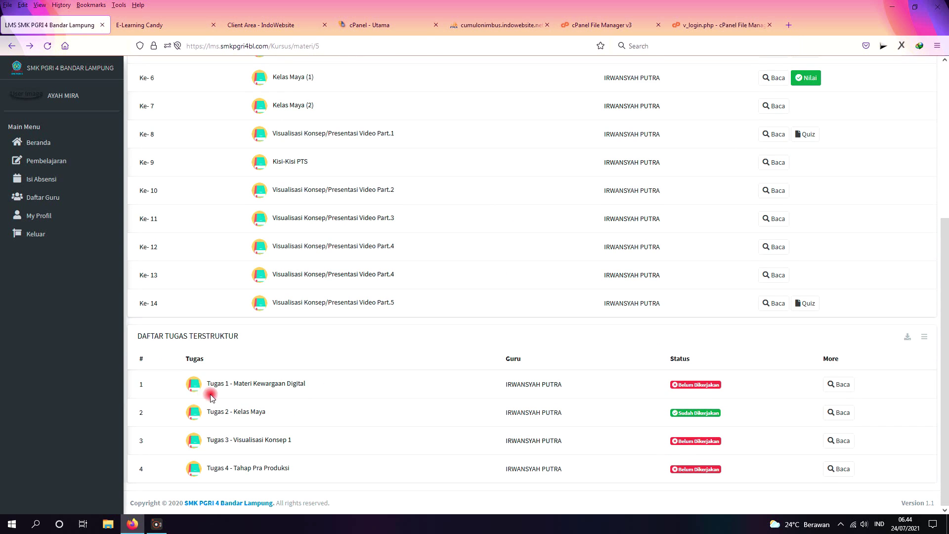
{"action": "left_click", "coordinate": [834, 389]}
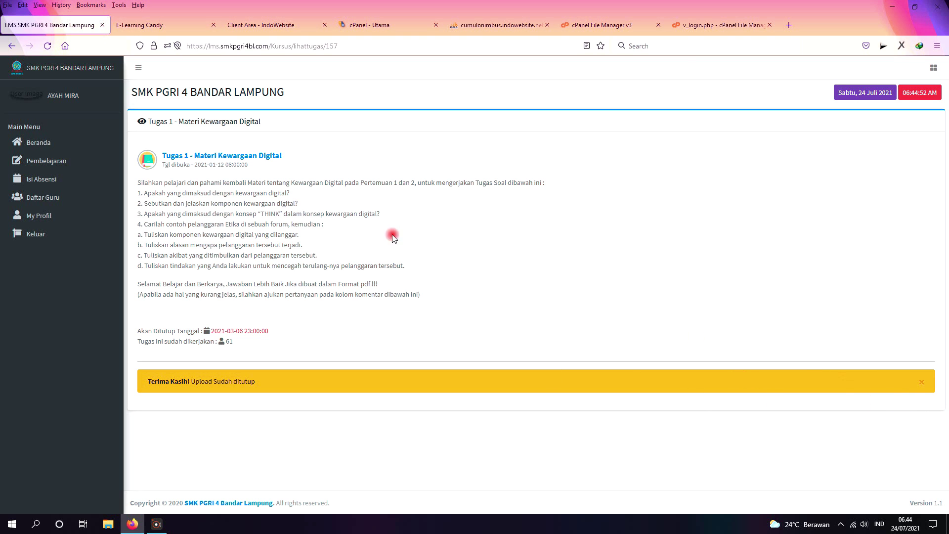
Step: Return to the Daftar Materi list, scroll to the top, and open the My Profil page
{"action": "left_click", "coordinate": [11, 45]}
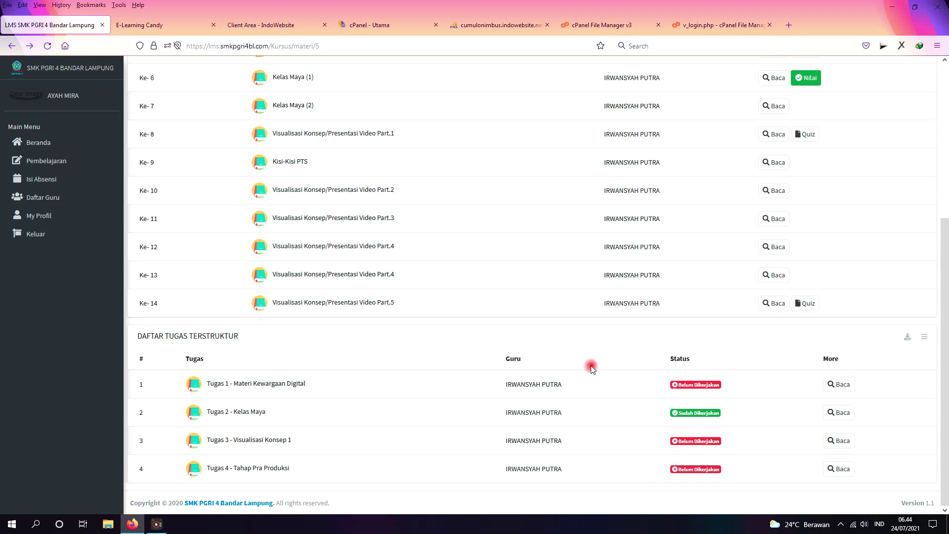
{"action": "scroll", "coordinate": [591, 368], "scroll_direction": "up", "scroll_amount": 3}
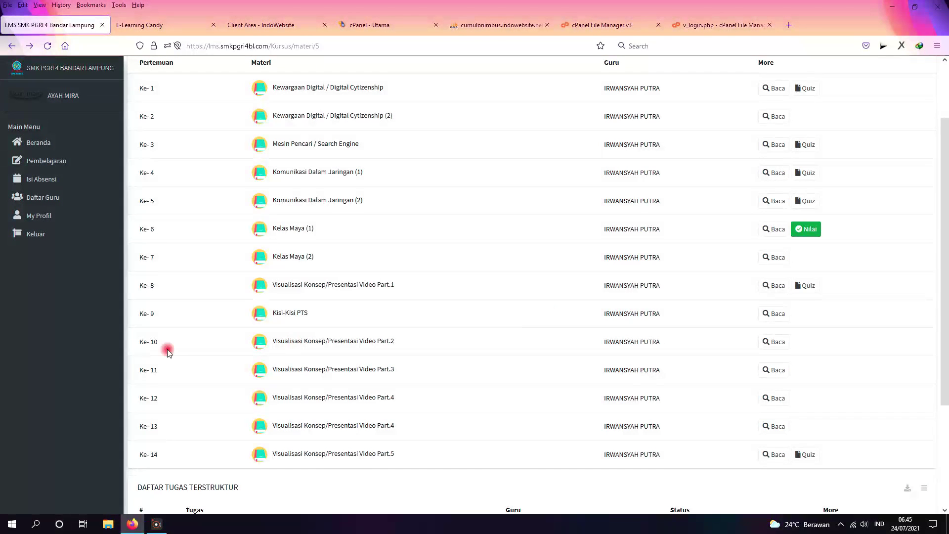
{"action": "scroll", "coordinate": [210, 299], "scroll_direction": "up", "scroll_amount": 2}
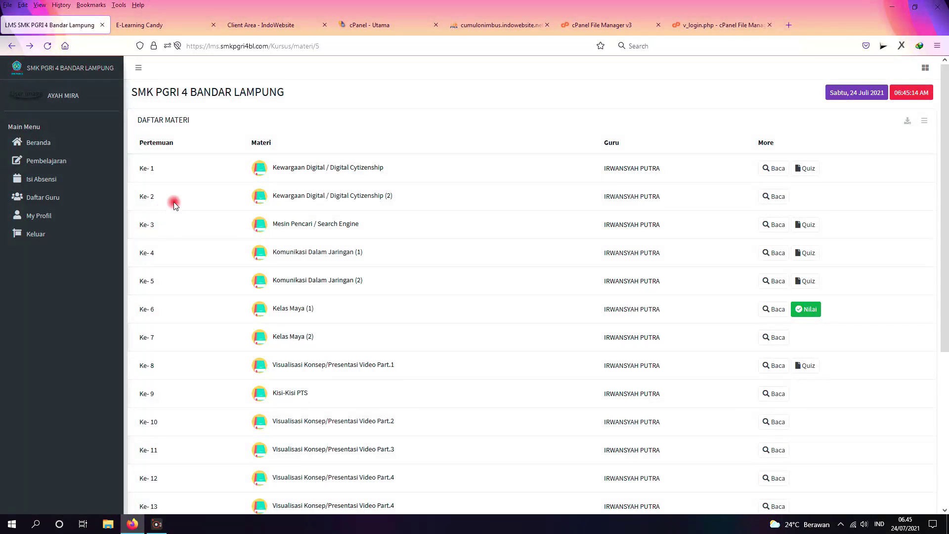
{"action": "left_click", "coordinate": [39, 221]}
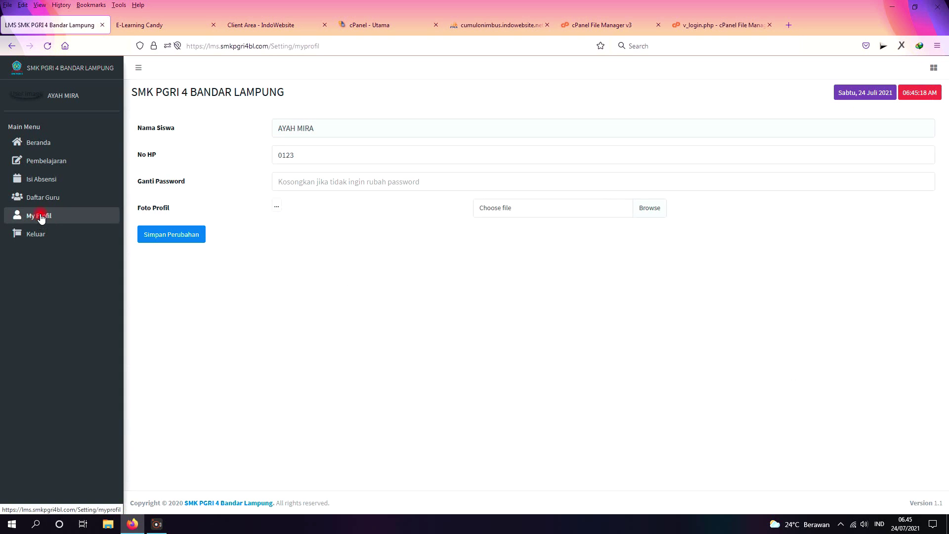
Step: Set 1-adek.jpg as the profile photo, save the profile changes, then log out
{"action": "left_click_drag", "start_coordinate": [299, 155], "coordinate": [246, 157]}
{"action": "left_click", "coordinate": [281, 292]}
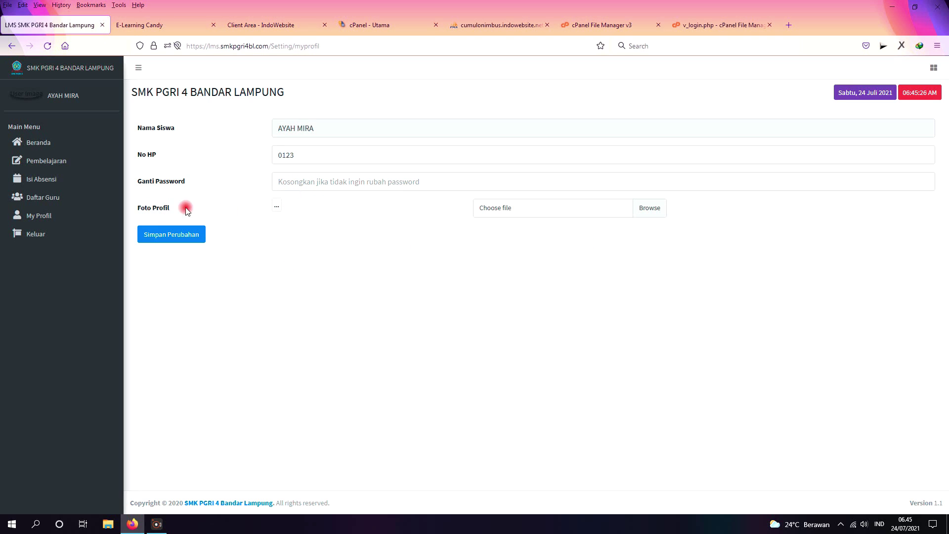
{"action": "left_click", "coordinate": [657, 213]}
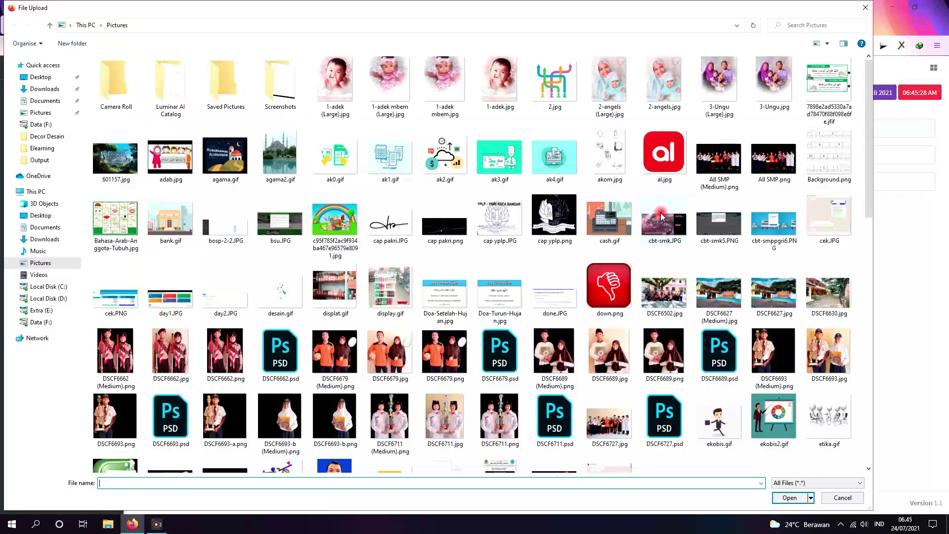
{"action": "double_click", "coordinate": [497, 91]}
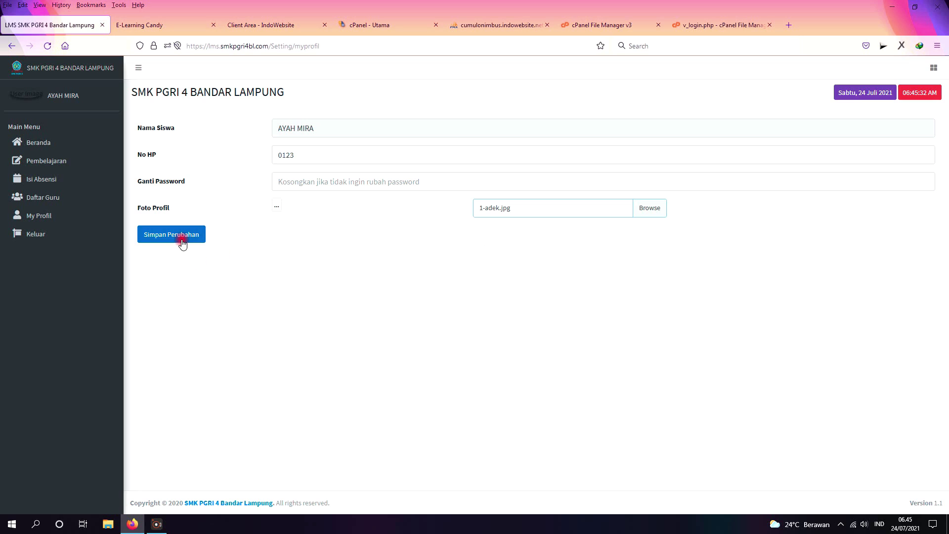
{"action": "left_click", "coordinate": [182, 241]}
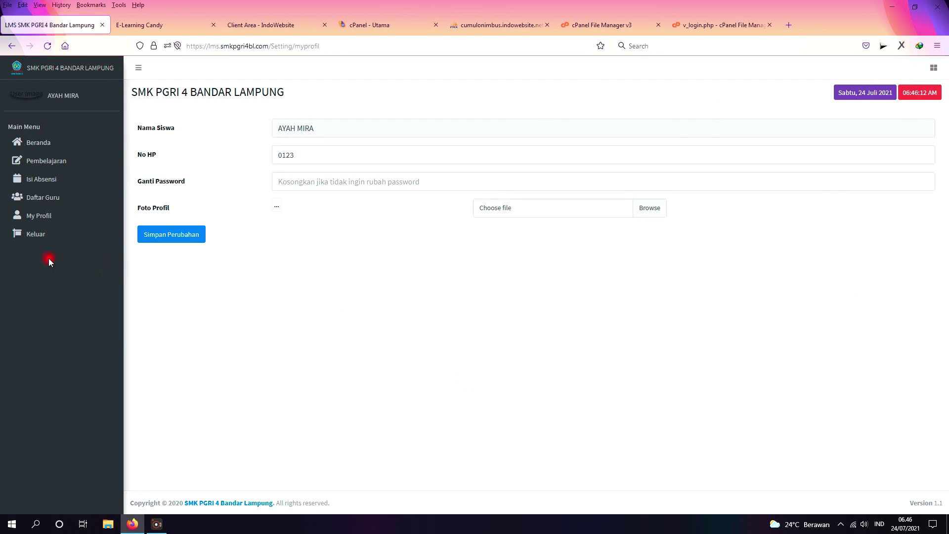
{"action": "left_click", "coordinate": [39, 242]}
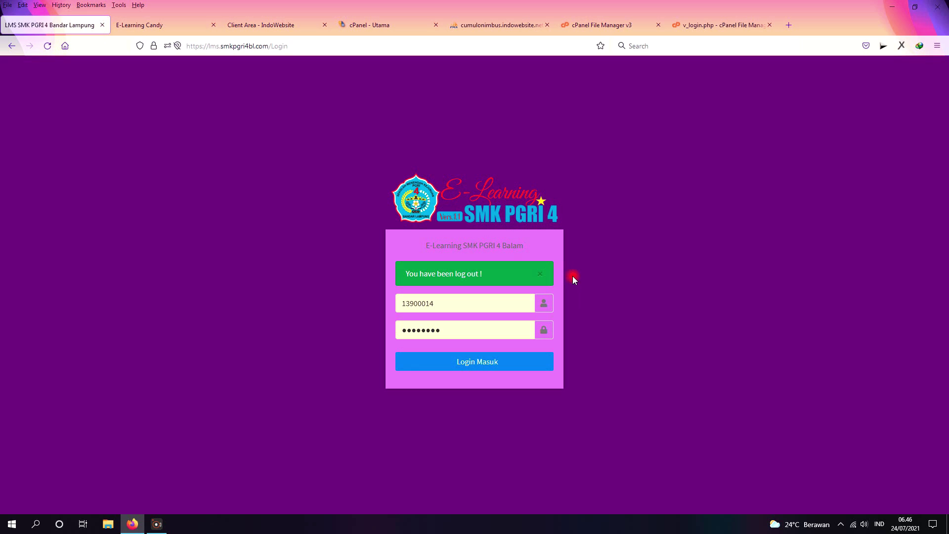
Step: Close the green 'You have been log out!' notice on the login page
{"action": "left_click", "coordinate": [540, 277]}
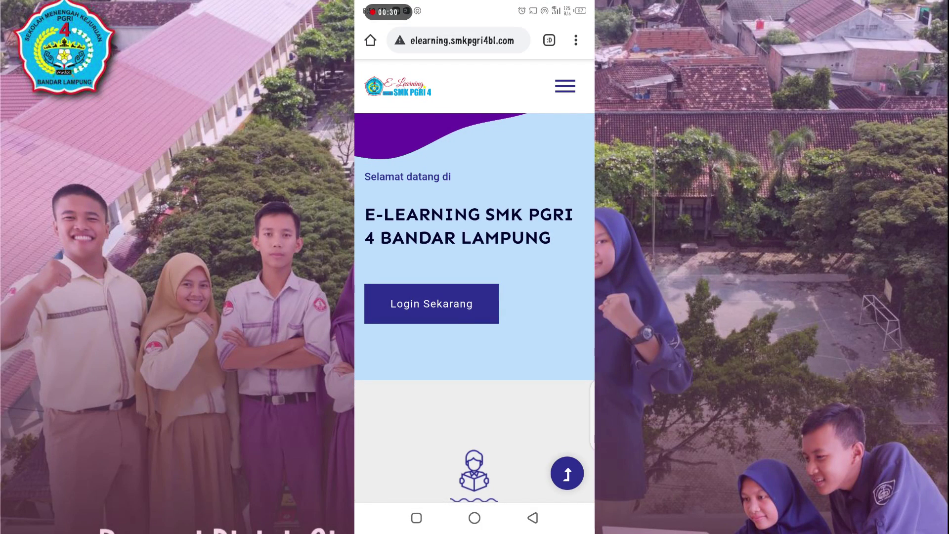
Step: Open the Siswa page from the site menu and browse the Data Siswa table
{"action": "scroll", "coordinate": [474, 262], "scroll_direction": "down", "scroll_amount": 3}
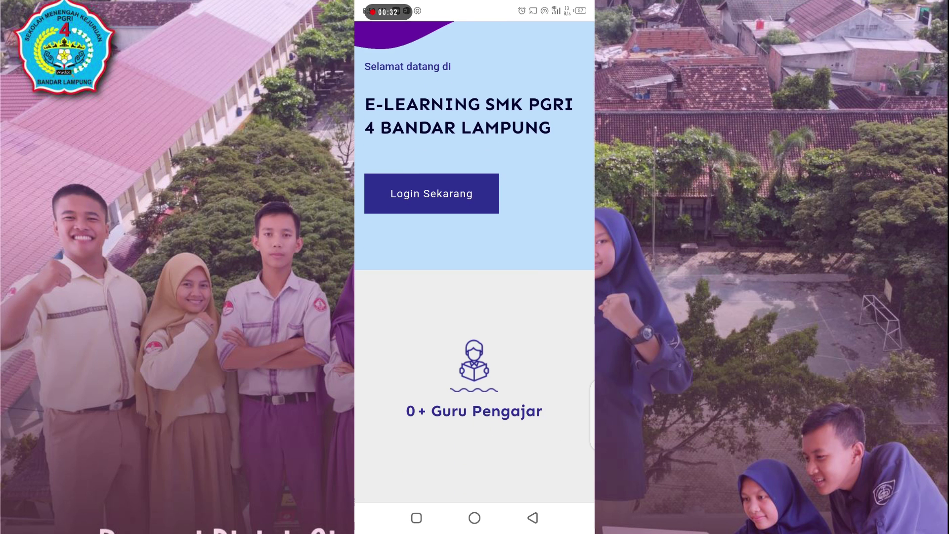
{"action": "scroll", "coordinate": [475, 296], "scroll_direction": "down", "scroll_amount": 8}
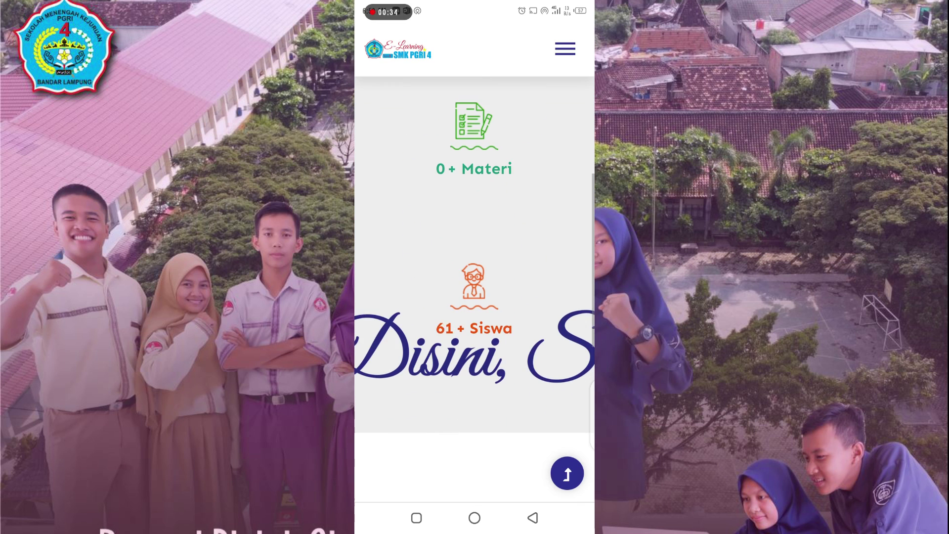
{"action": "scroll", "coordinate": [474, 289], "scroll_direction": "down", "scroll_amount": 5}
{"action": "scroll", "coordinate": [474, 289], "scroll_direction": "up", "scroll_amount": 5}
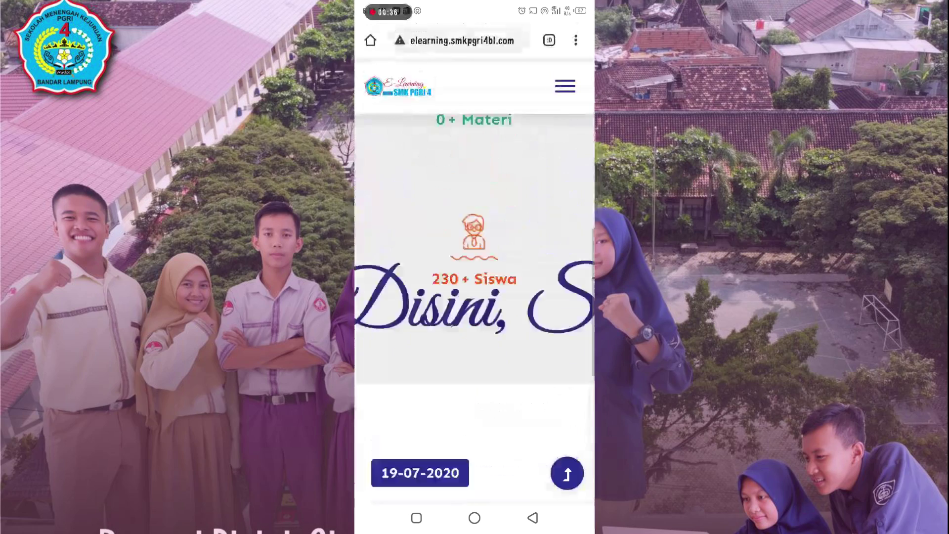
{"action": "scroll", "coordinate": [475, 297], "scroll_direction": "up", "scroll_amount": 10}
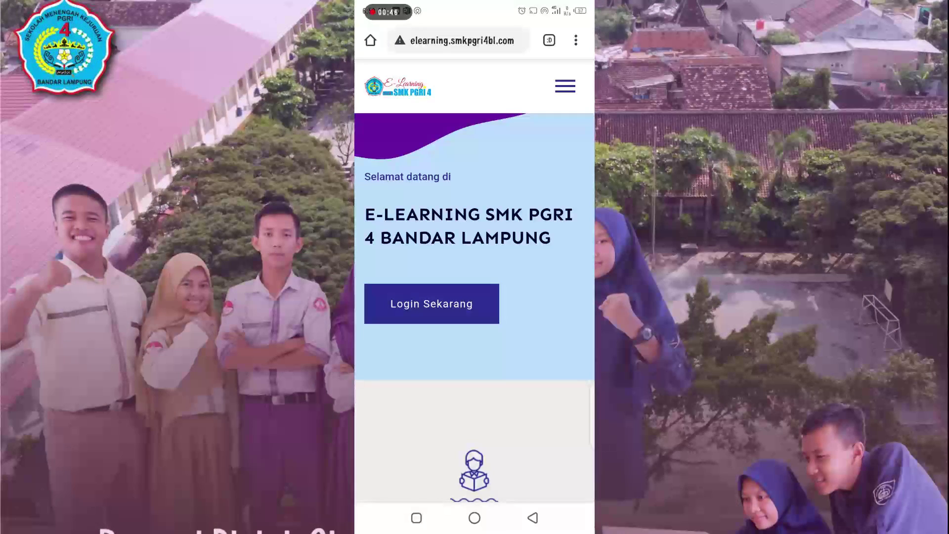
{"action": "left_click", "coordinate": [565, 86]}
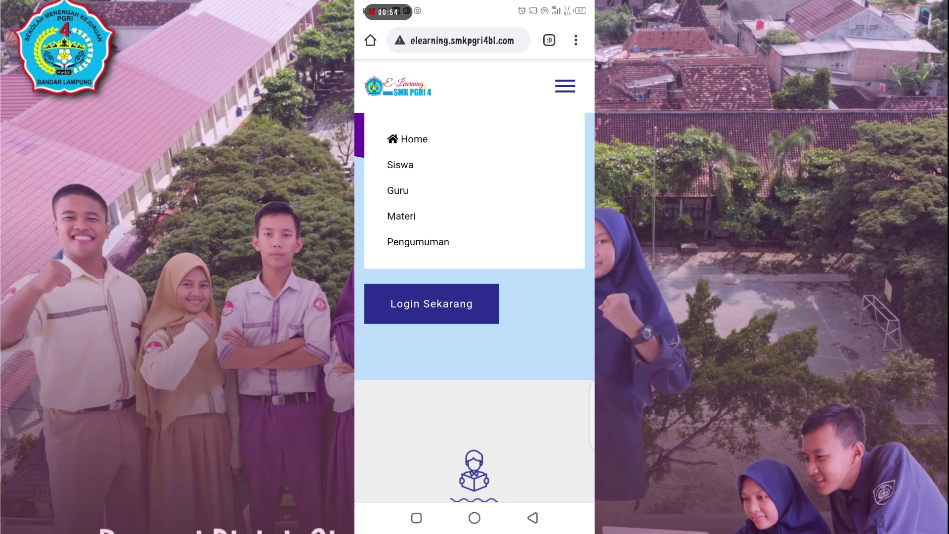
{"action": "left_click", "coordinate": [400, 164]}
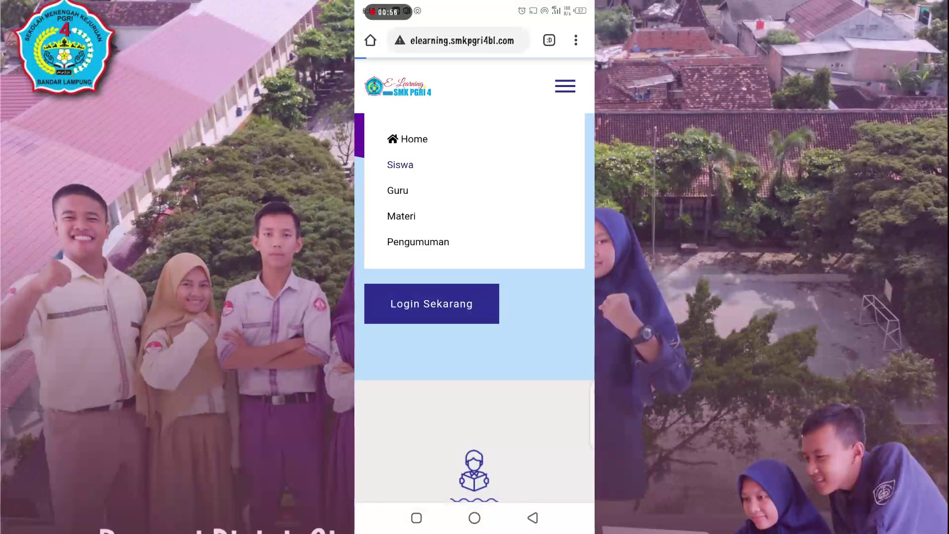
{"action": "scroll", "coordinate": [474, 346], "scroll_direction": "right", "scroll_amount": 3}
{"action": "scroll", "coordinate": [475, 321], "scroll_direction": "left", "scroll_amount": 5}
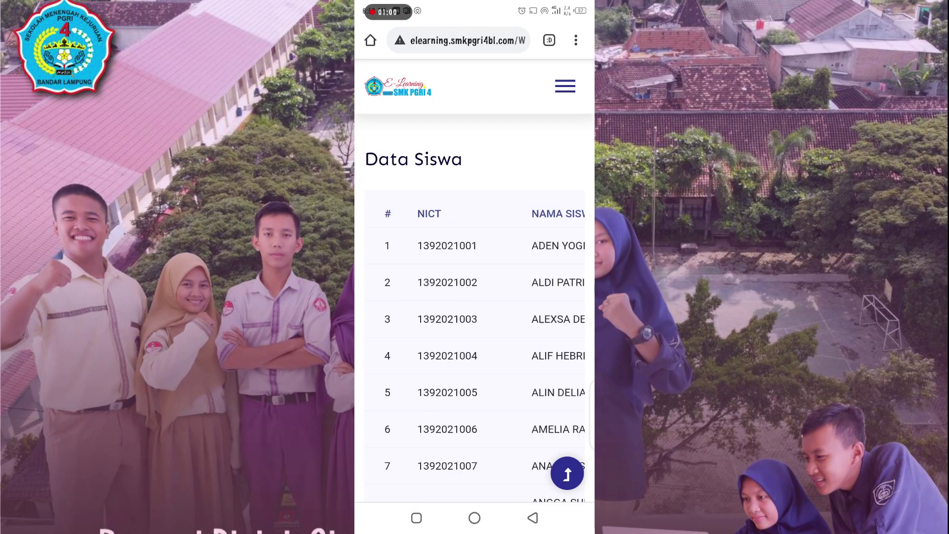
{"action": "scroll", "coordinate": [474, 297], "scroll_direction": "down", "scroll_amount": 15}
{"action": "scroll", "coordinate": [475, 296], "scroll_direction": "down", "scroll_amount": 10}
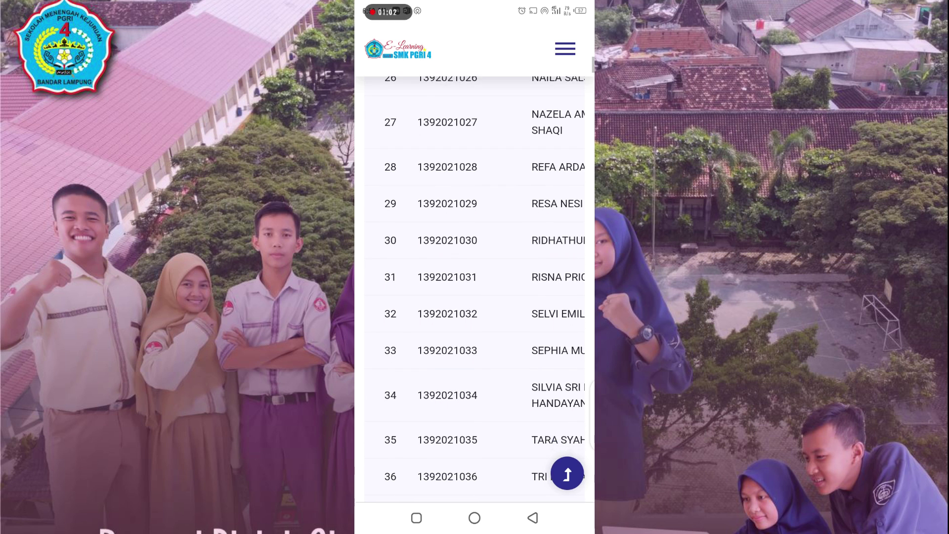
{"action": "scroll", "coordinate": [474, 297], "scroll_direction": "up", "scroll_amount": 10}
{"action": "scroll", "coordinate": [474, 306], "scroll_direction": "up", "scroll_amount": 10}
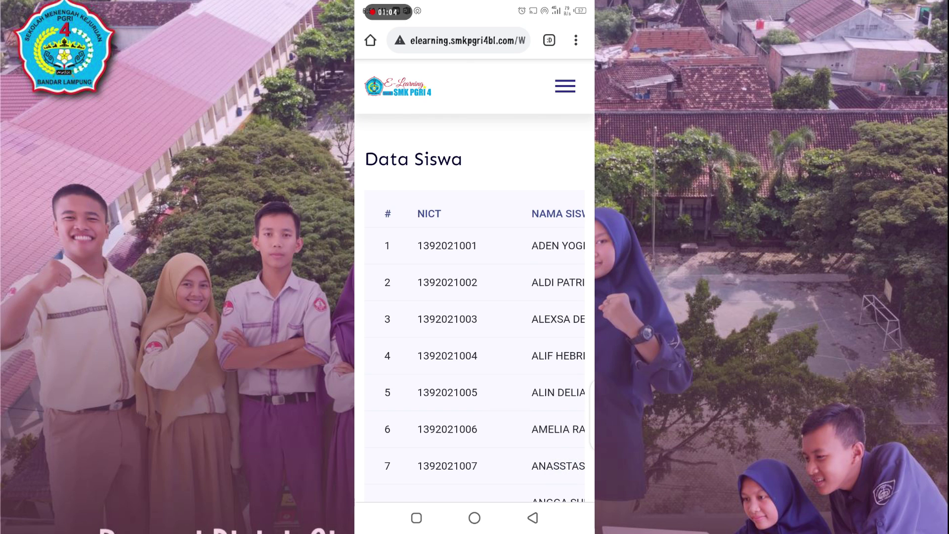
Step: Return to the homepage and go to the LMS login page via Login Sekarang
{"action": "left_click", "coordinate": [564, 86]}
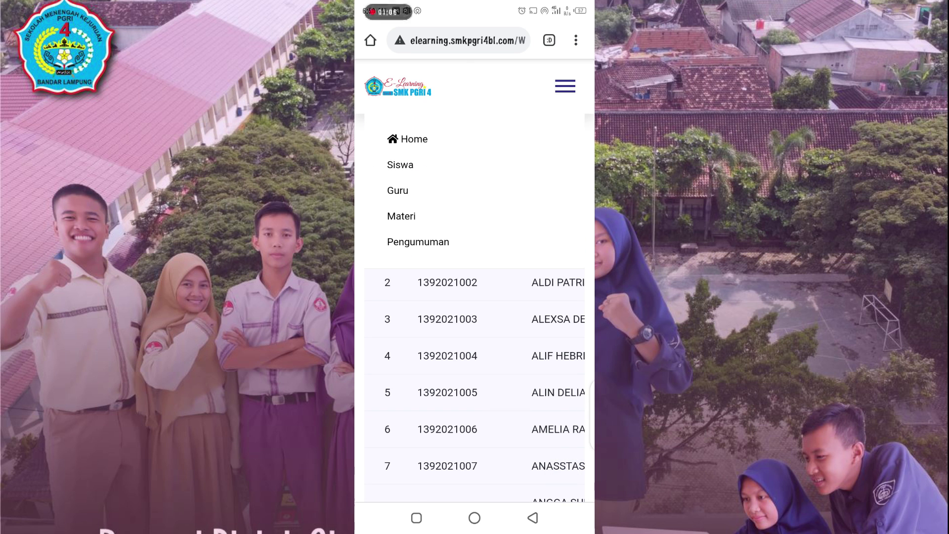
{"action": "left_click", "coordinate": [414, 138]}
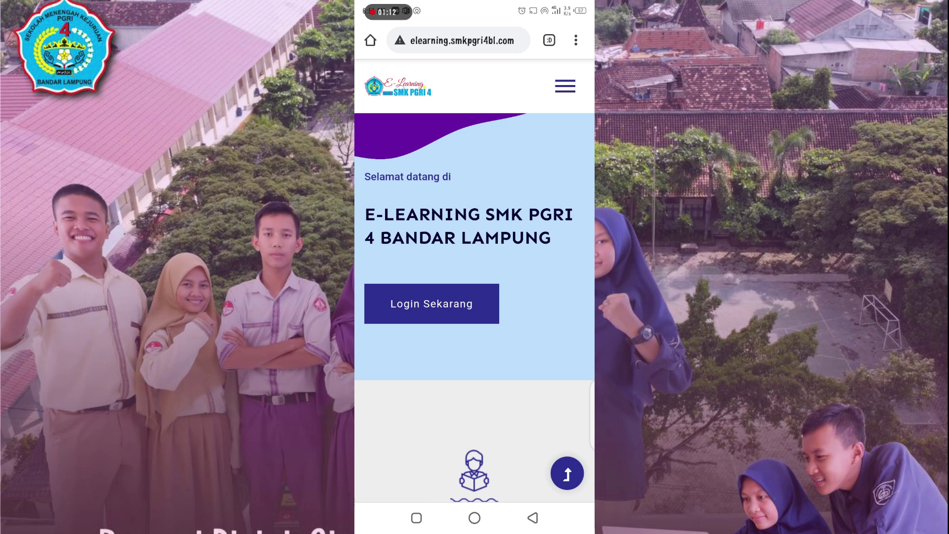
{"action": "left_click", "coordinate": [432, 303]}
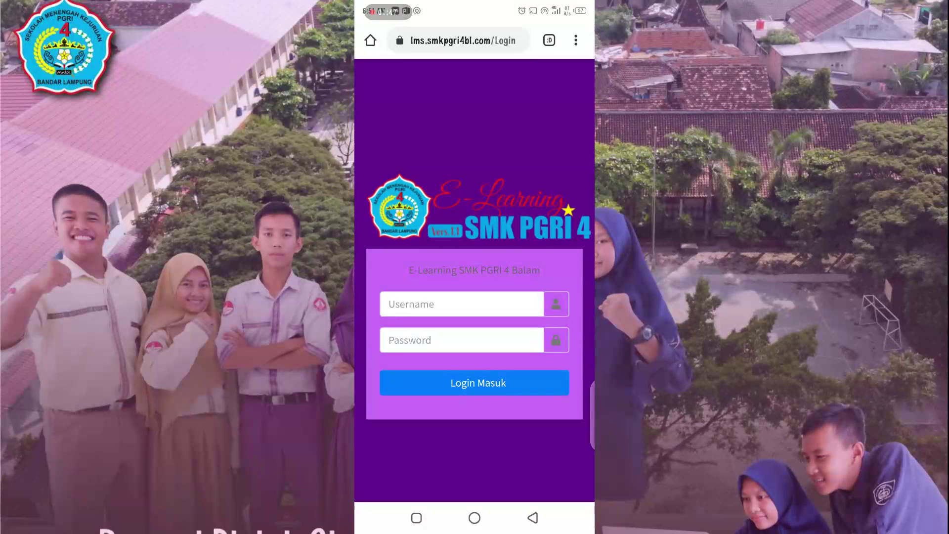
Step: Log in with the student username and password, declining to save the password
{"action": "left_click", "coordinate": [462, 304]}
{"action": "left_click", "coordinate": [533, 518]}
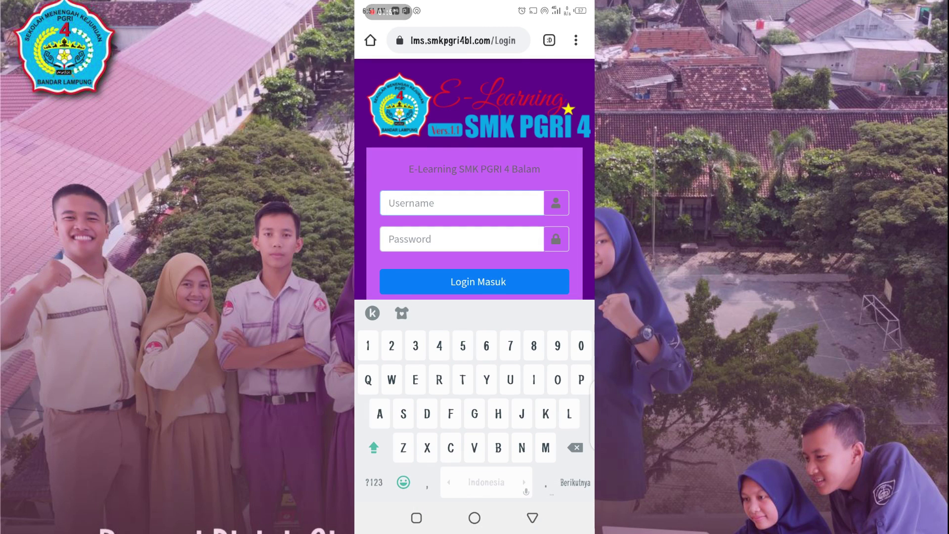
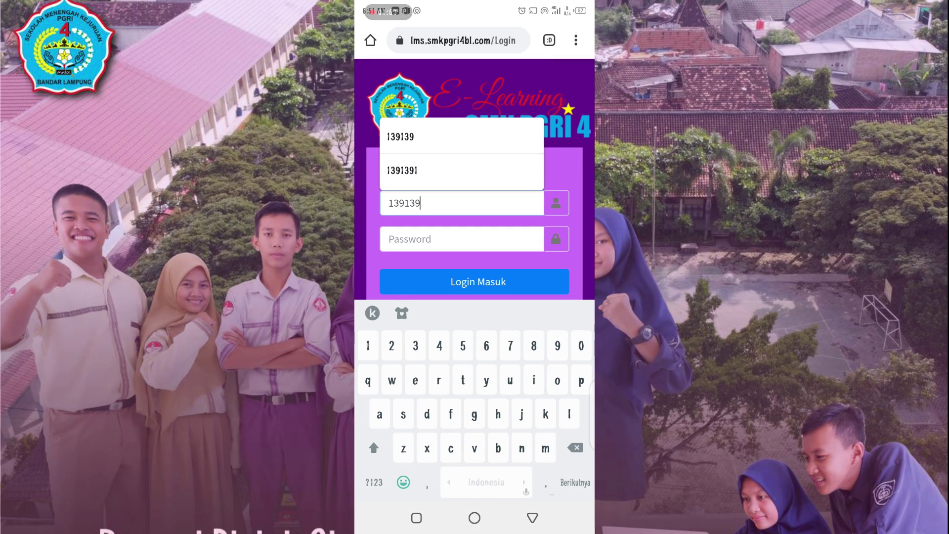
{"action": "left_click", "coordinate": [462, 239]}
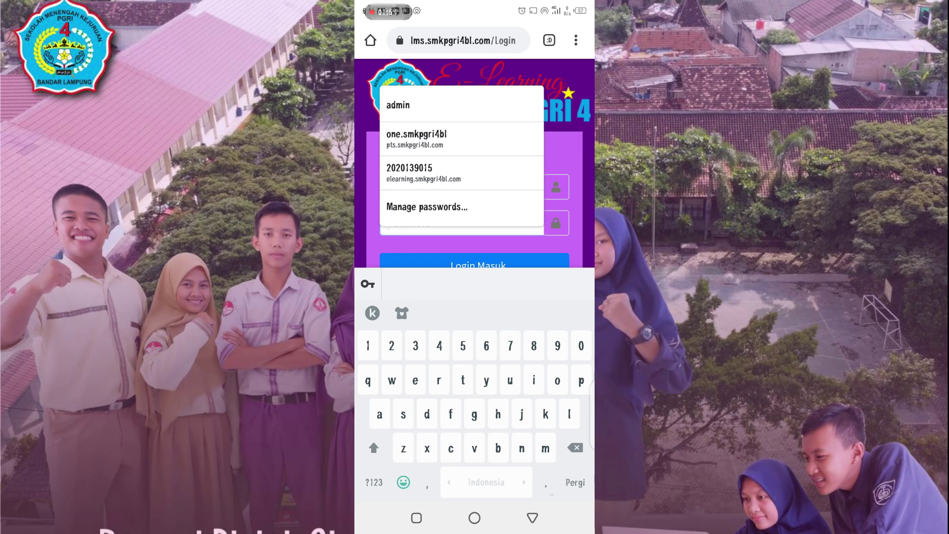
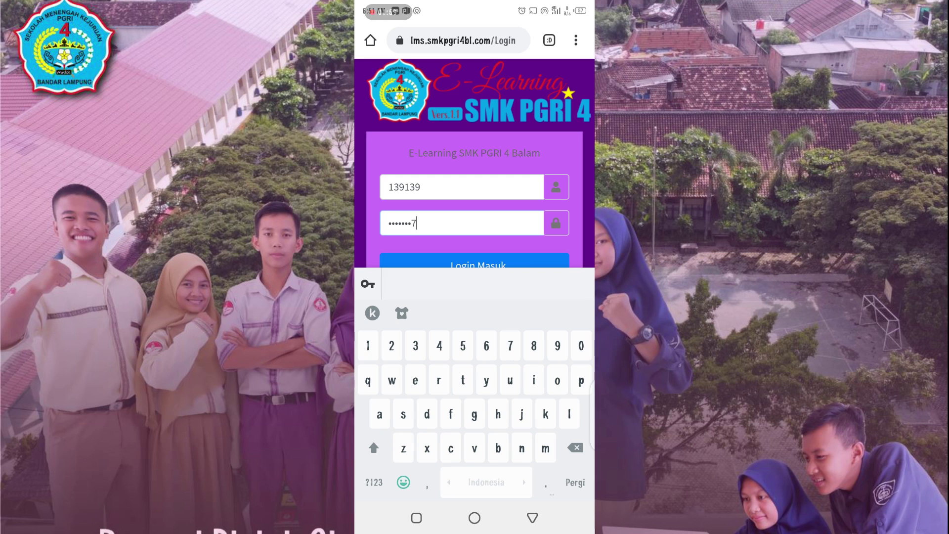
{"action": "left_click", "coordinate": [532, 518]}
{"action": "left_click", "coordinate": [475, 382]}
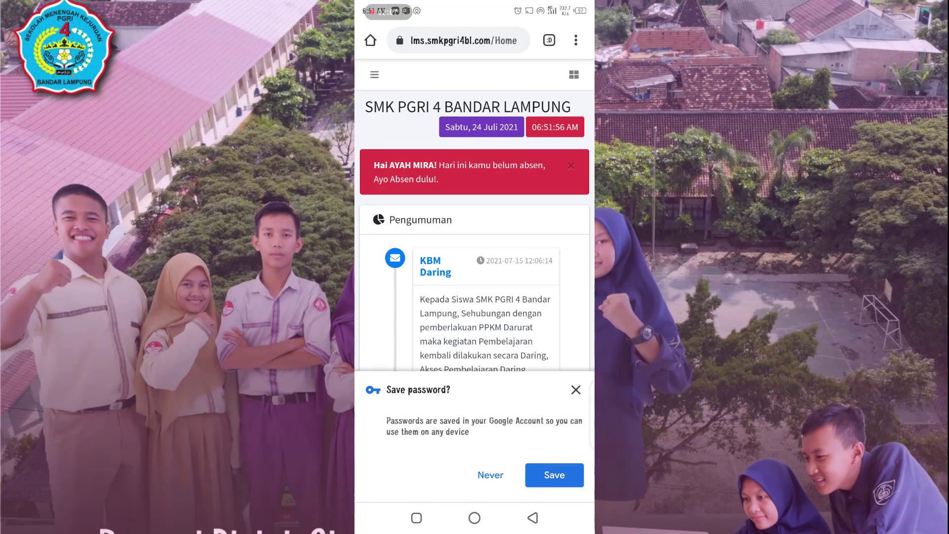
{"action": "left_click", "coordinate": [490, 474]}
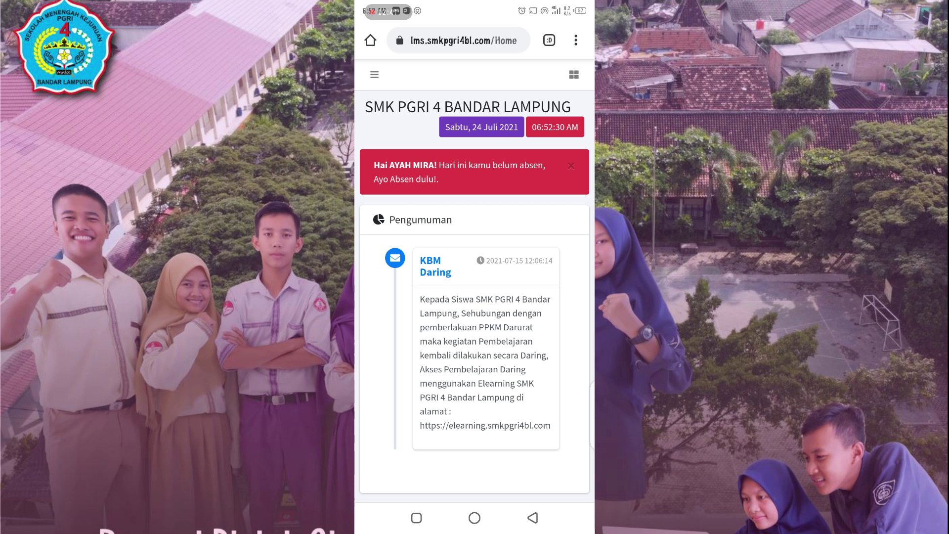
Step: Show the Main Menu sidebar, closing and reopening it along the way
{"action": "left_click", "coordinate": [374, 74]}
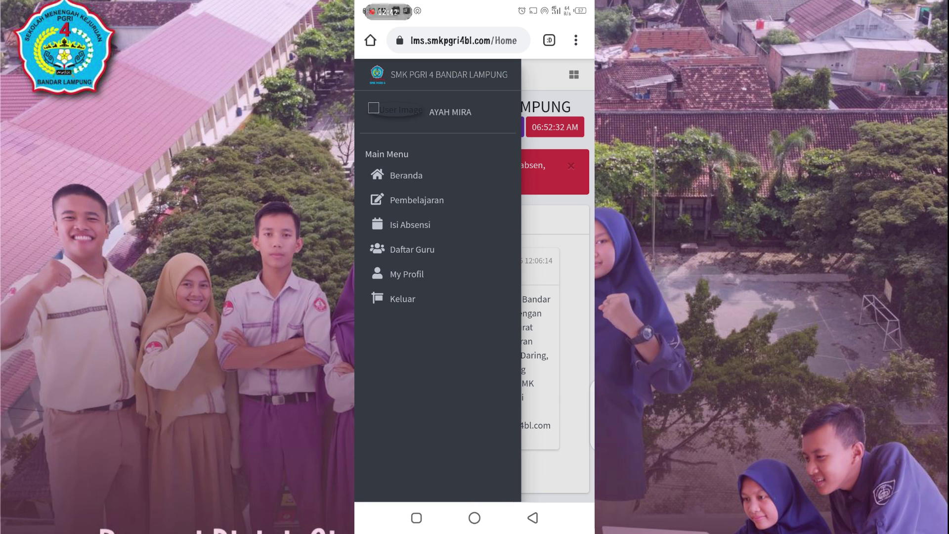
{"action": "left_click", "coordinate": [558, 316]}
{"action": "left_click", "coordinate": [374, 74]}
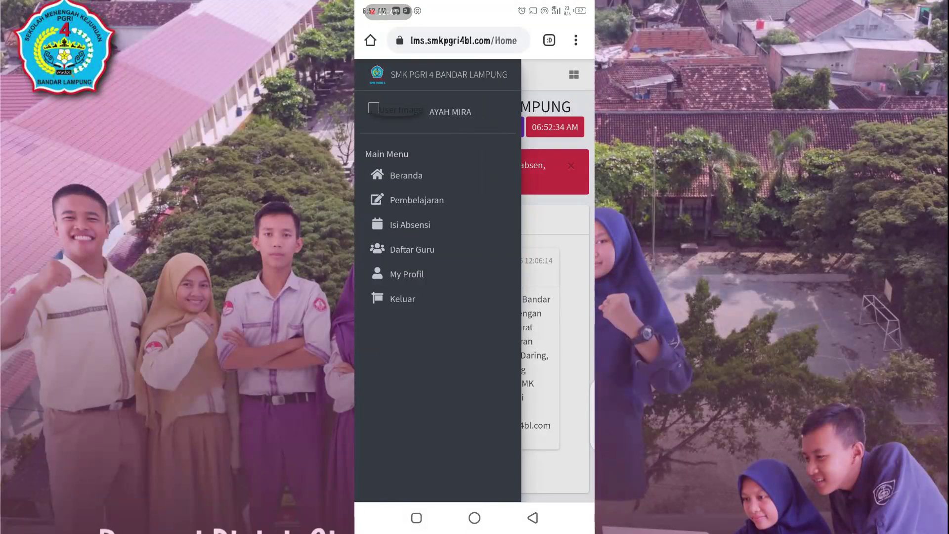
{"action": "left_click", "coordinate": [557, 316]}
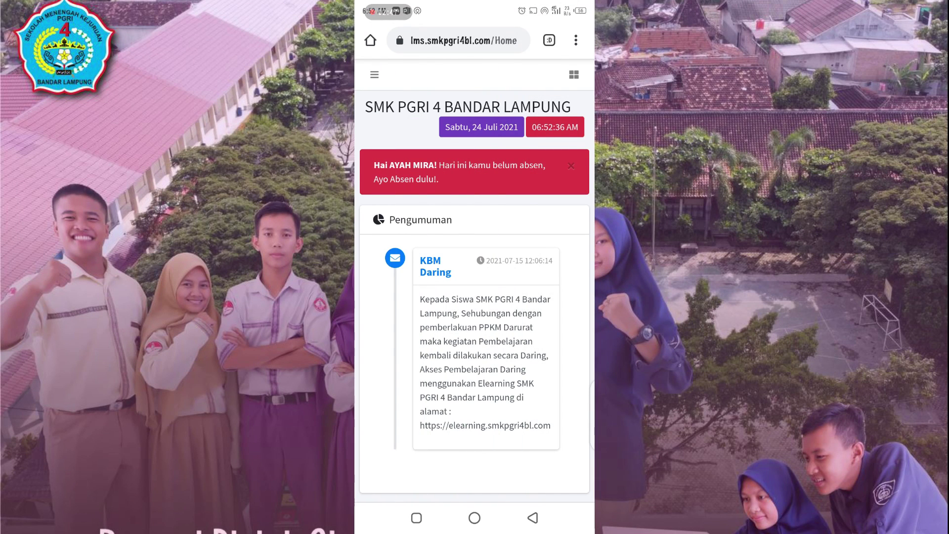
{"action": "left_click", "coordinate": [374, 74]}
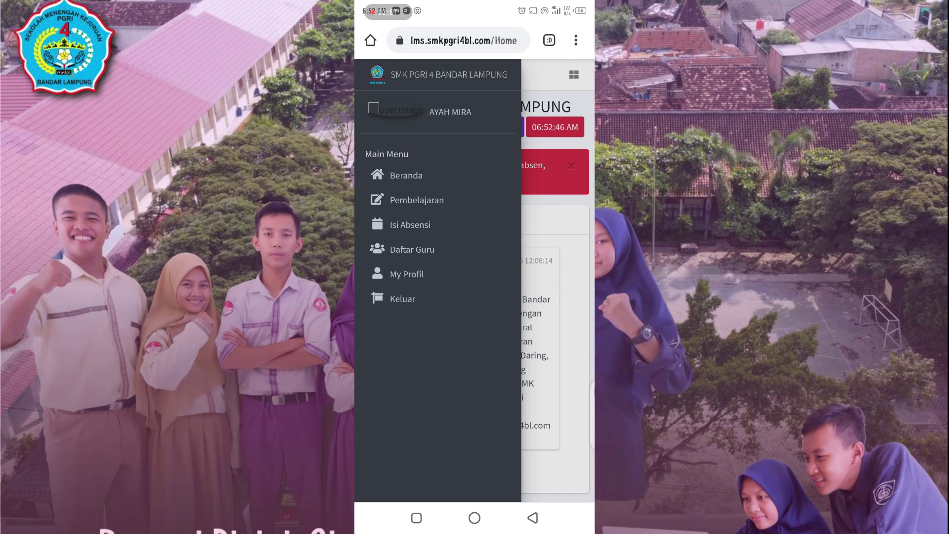
Step: Submit today's attendance with photo IMG_20200525_002957_769.jpg, then return to Beranda
{"action": "left_click", "coordinate": [410, 224]}
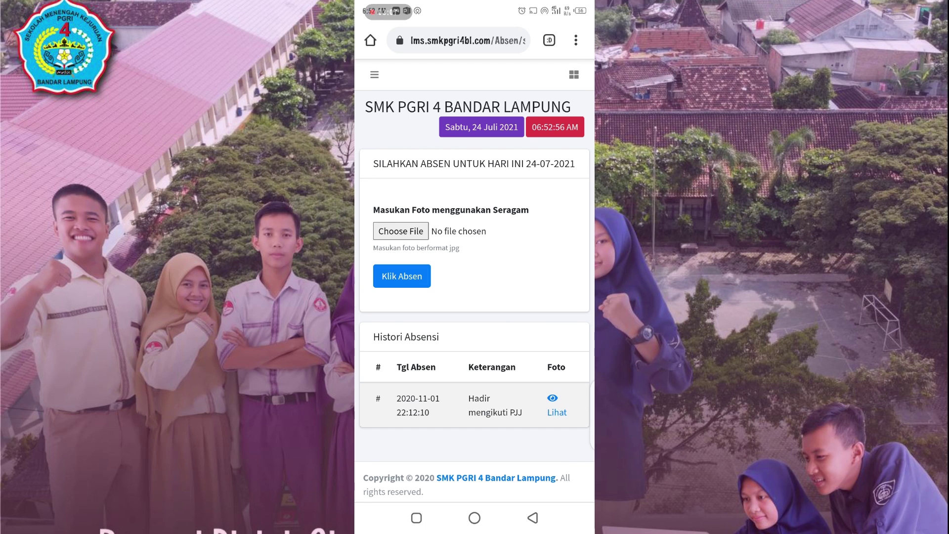
{"action": "left_click", "coordinate": [401, 230]}
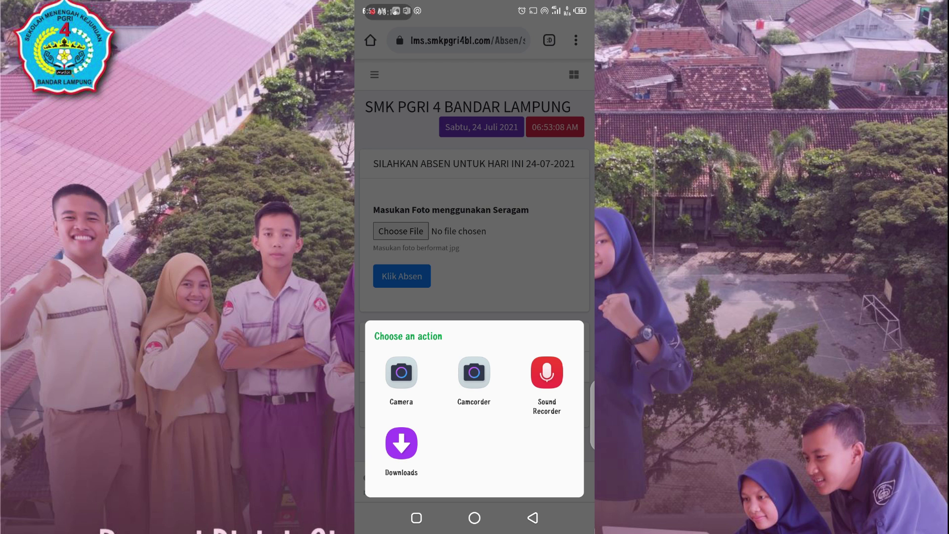
{"action": "key", "text": "Escape"}
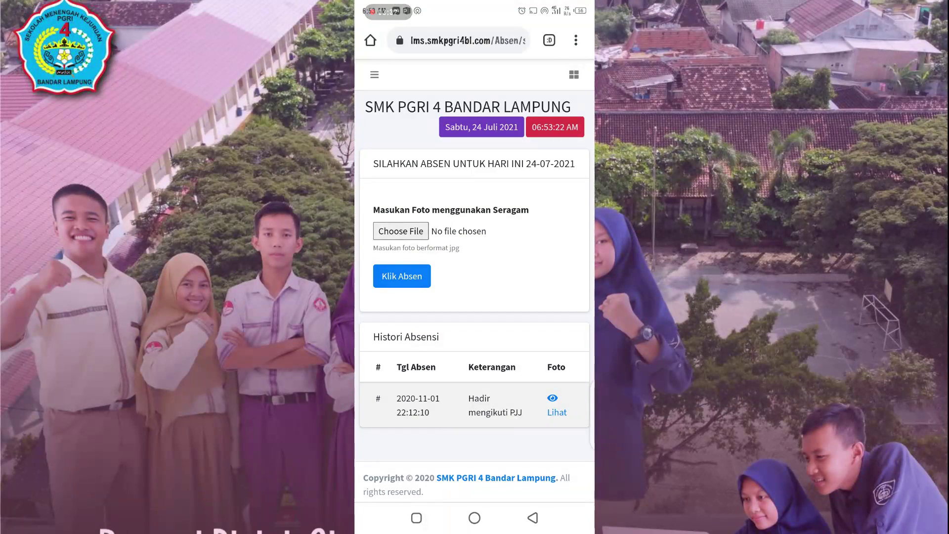
{"action": "left_click", "coordinate": [400, 230]}
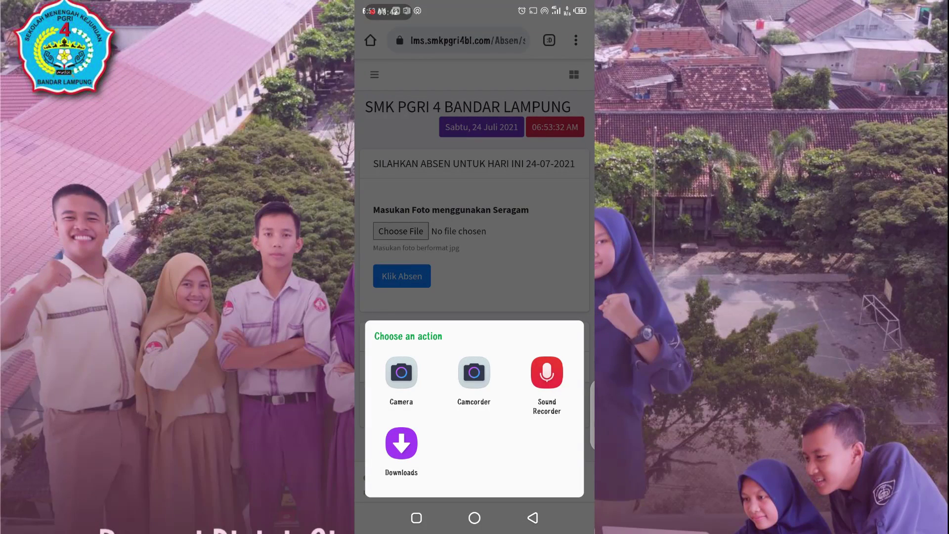
{"action": "left_click", "coordinate": [401, 443]}
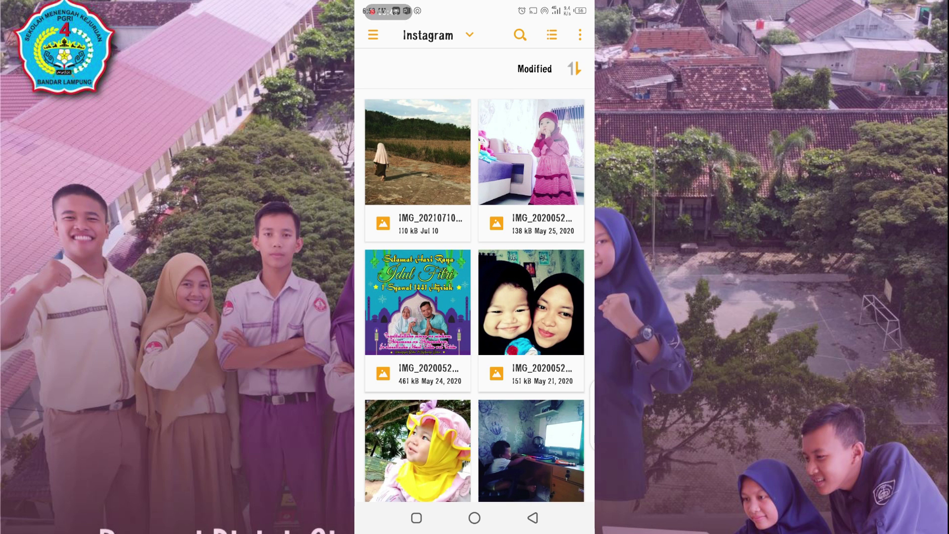
{"action": "left_click", "coordinate": [530, 168]}
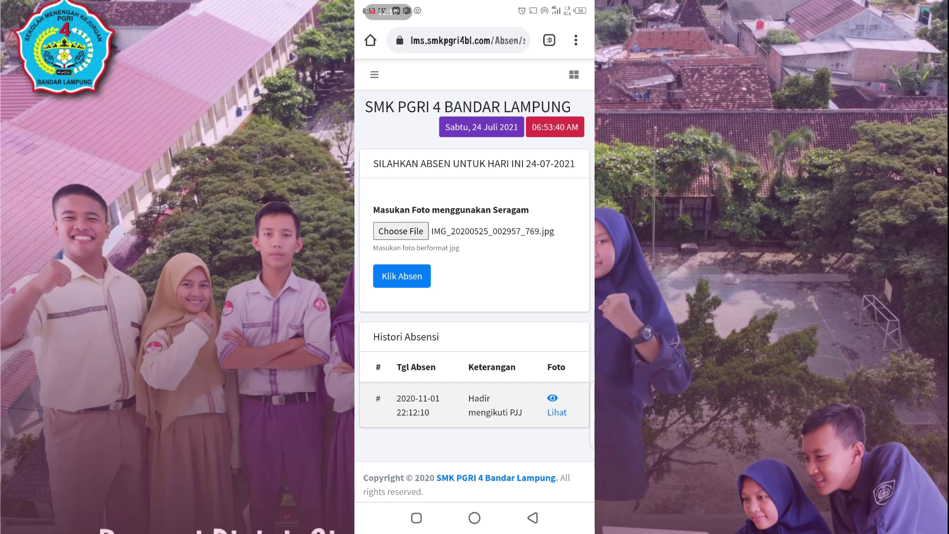
{"action": "left_click", "coordinate": [402, 276]}
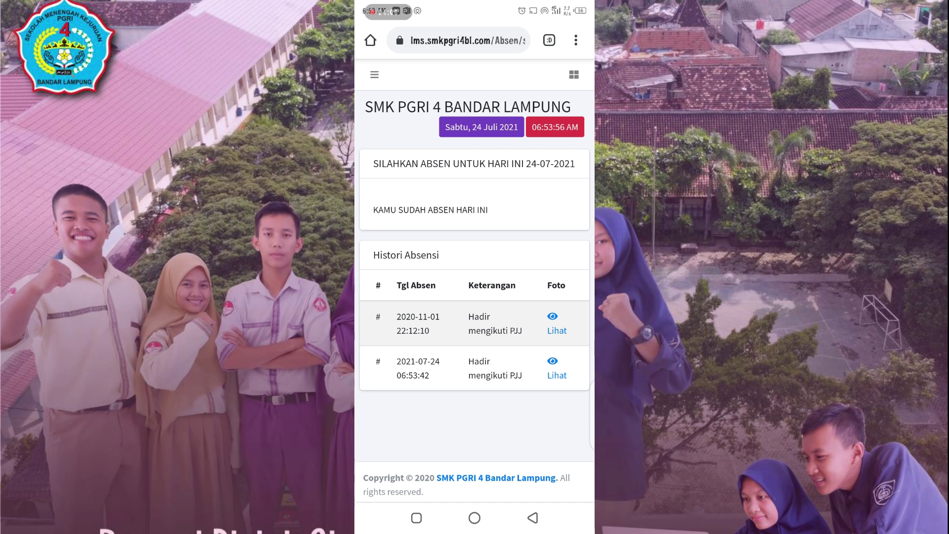
{"action": "left_click", "coordinate": [374, 74]}
{"action": "left_click", "coordinate": [406, 176]}
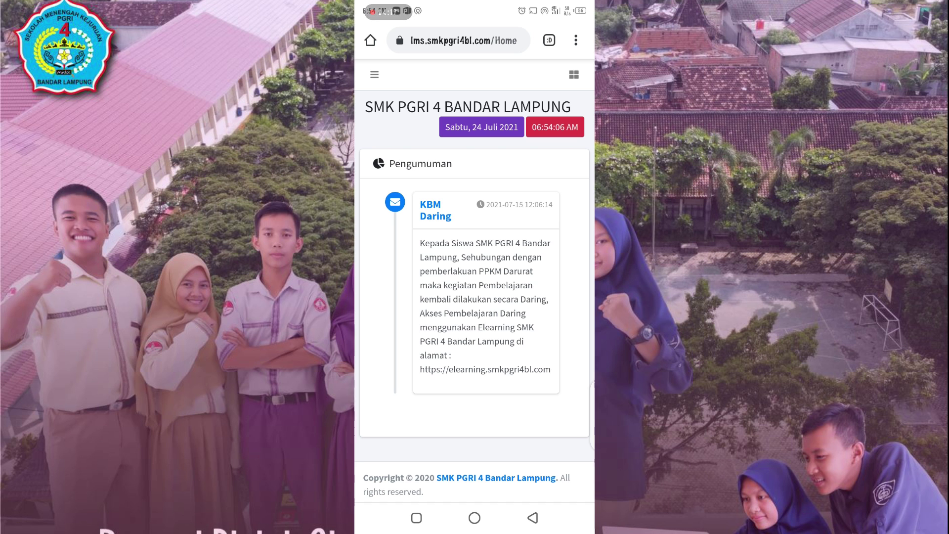
Step: Open Pembelajaran from the menu and enter the first active course, SIMULASI DIGITAL
{"action": "left_click", "coordinate": [374, 74]}
{"action": "left_click", "coordinate": [417, 200]}
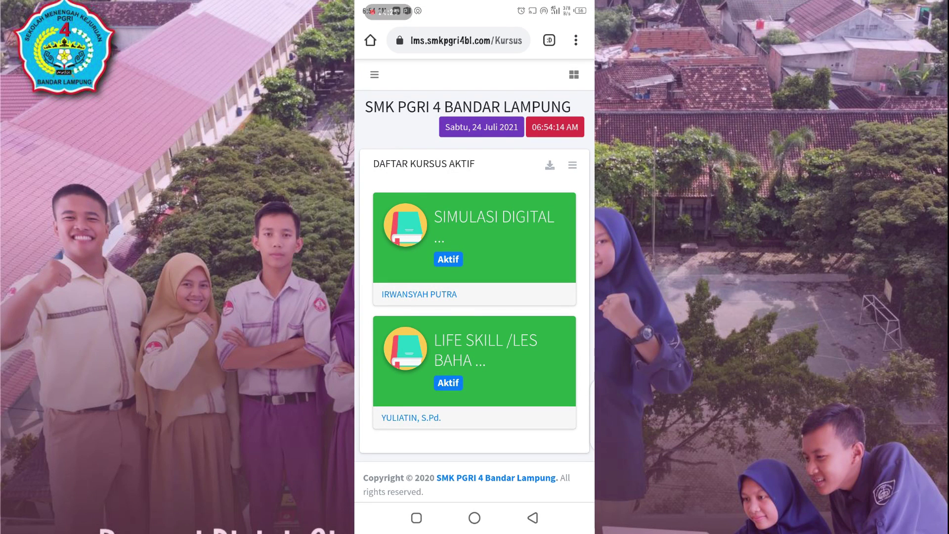
{"action": "scroll", "coordinate": [411, 417], "scroll_direction": "down", "scroll_amount": 1}
{"action": "left_click", "coordinate": [411, 418]}
{"action": "left_click", "coordinate": [493, 217]}
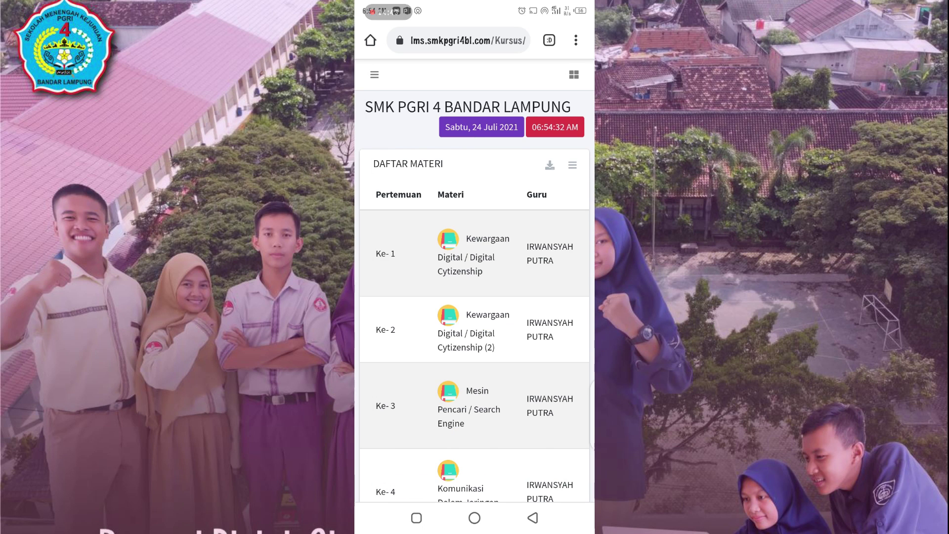
Step: Browse the SIMULASI DIGITAL materials table and open Baca for Kelas Maya (1)
{"action": "scroll", "coordinate": [475, 296], "scroll_direction": "down", "scroll_amount": 15}
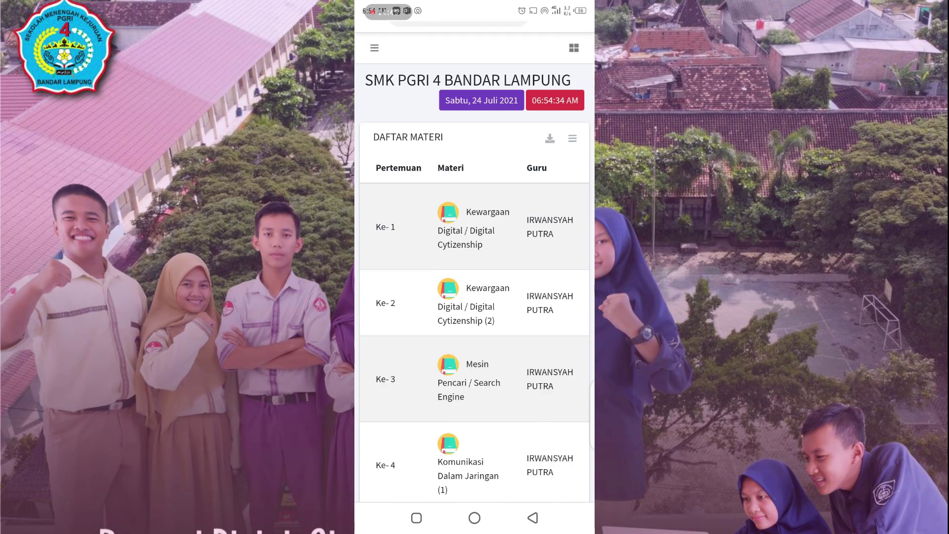
{"action": "scroll", "coordinate": [475, 296], "scroll_direction": "down", "scroll_amount": 10}
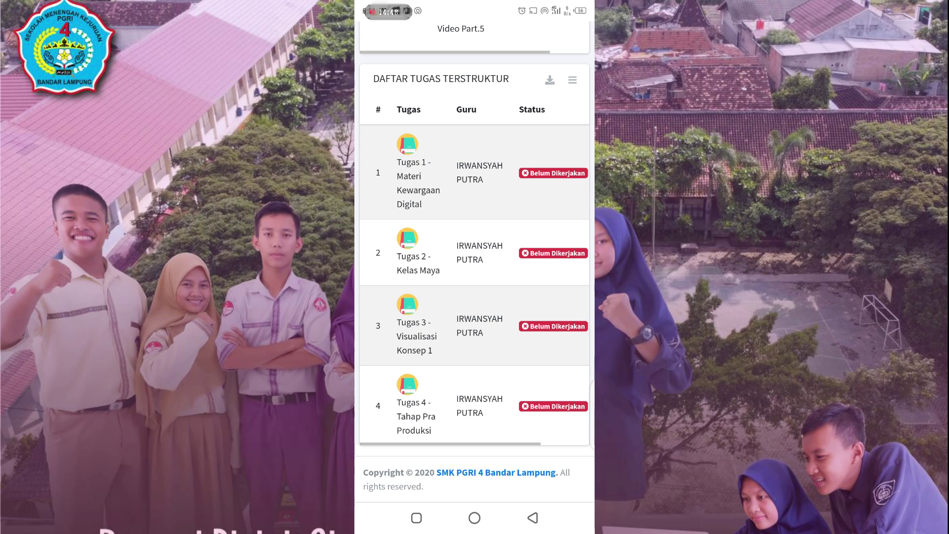
{"action": "scroll", "coordinate": [474, 262], "scroll_direction": "up", "scroll_amount": 20}
{"action": "scroll", "coordinate": [474, 262], "scroll_direction": "down", "scroll_amount": 1}
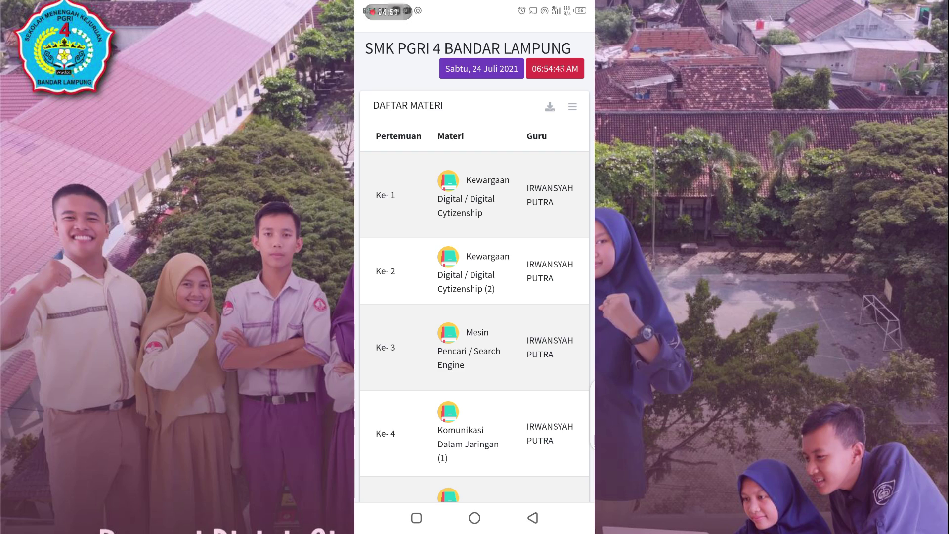
{"action": "scroll", "coordinate": [475, 262], "scroll_direction": "down", "scroll_amount": 10}
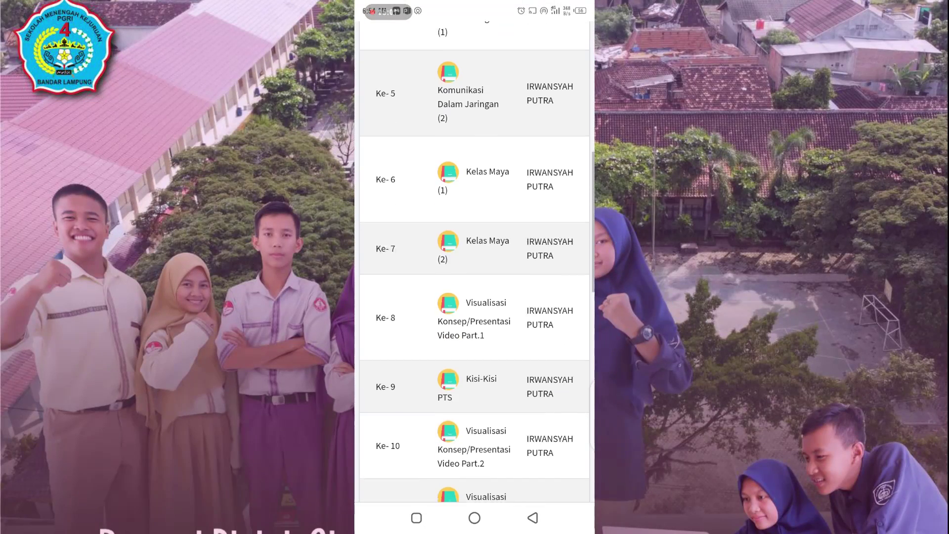
{"action": "scroll", "coordinate": [474, 261], "scroll_direction": "down", "scroll_amount": 15}
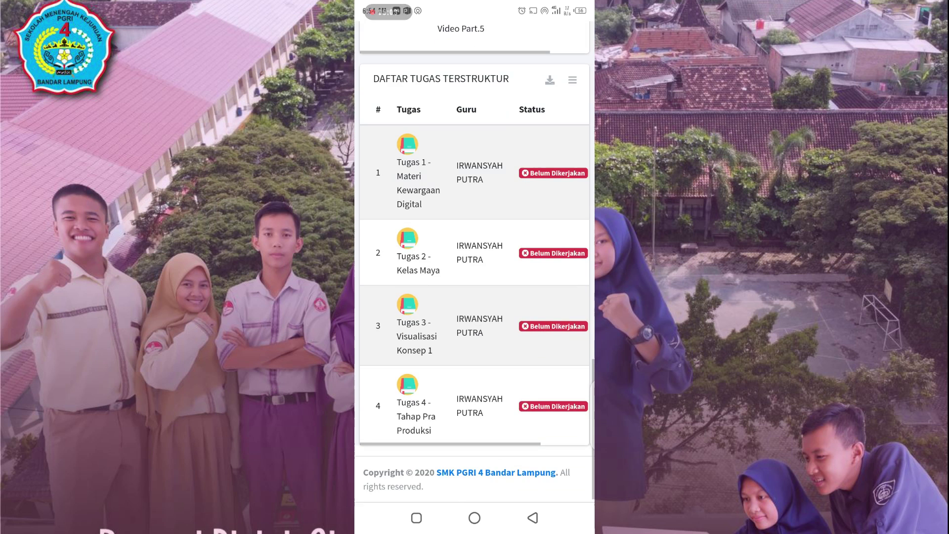
{"action": "scroll", "coordinate": [474, 262], "scroll_direction": "up", "scroll_amount": 20}
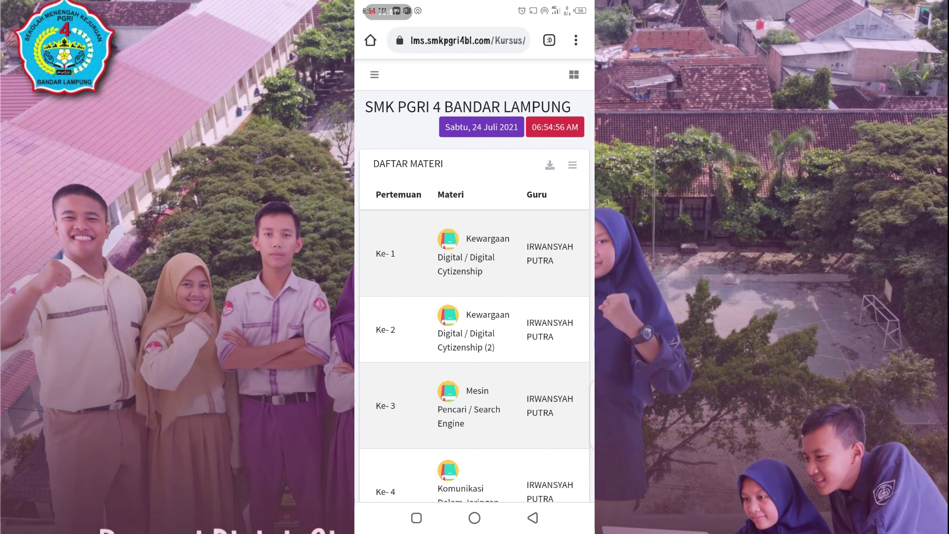
{"action": "scroll", "coordinate": [474, 262], "scroll_direction": "down", "scroll_amount": 4}
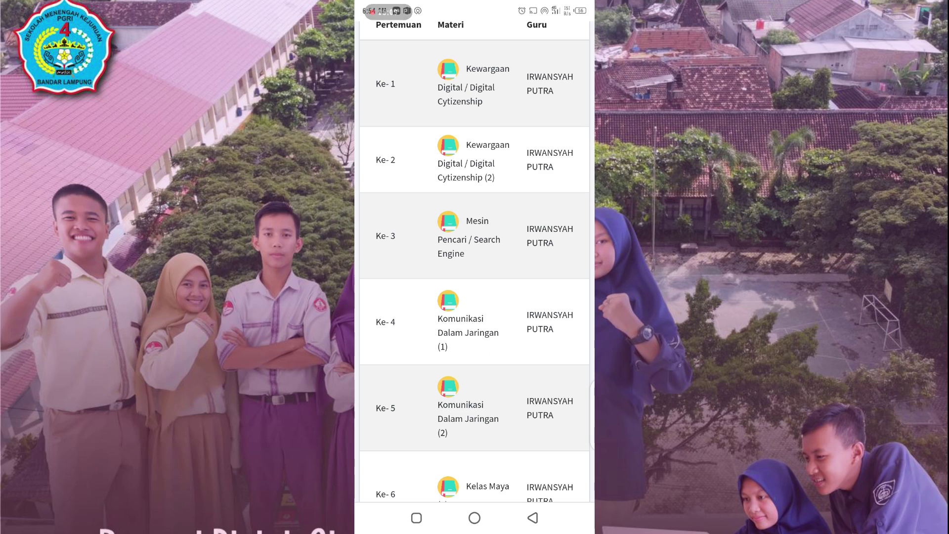
{"action": "scroll", "coordinate": [475, 262], "scroll_direction": "down", "scroll_amount": 3}
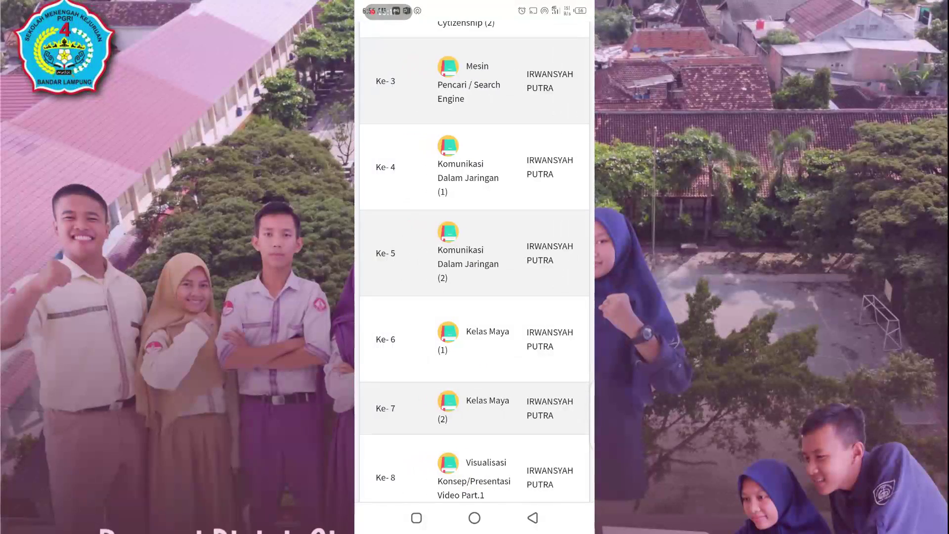
{"action": "scroll", "coordinate": [474, 262], "scroll_direction": "right", "scroll_amount": 2}
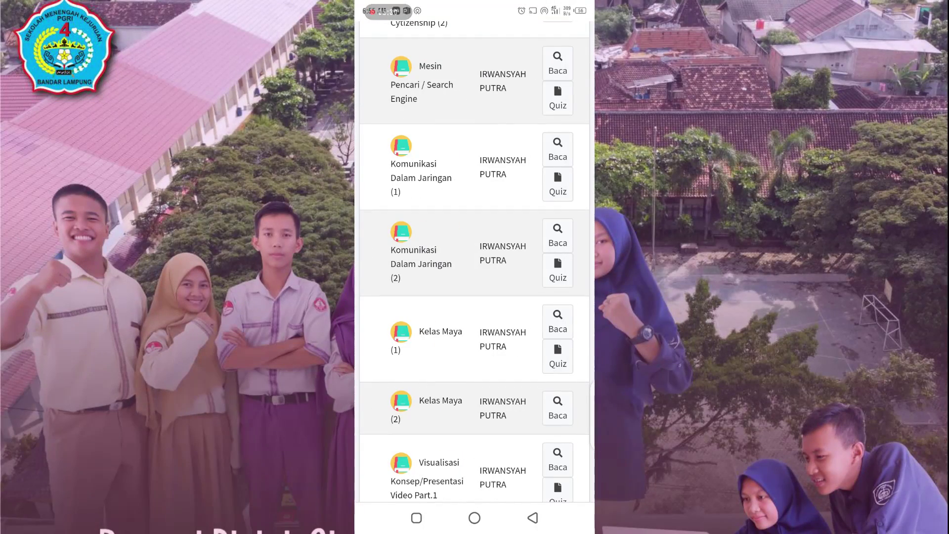
{"action": "left_click", "coordinate": [558, 322]}
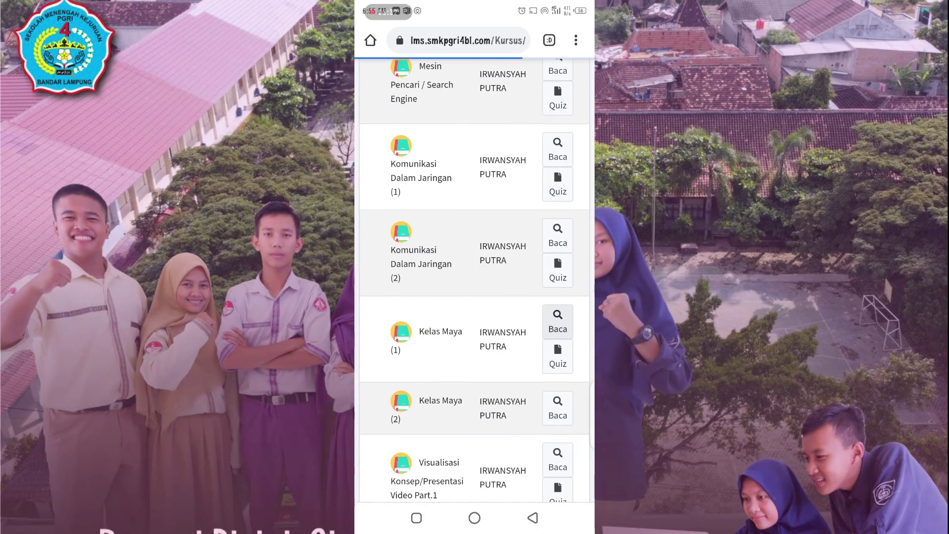
Step: Download Materi Simdig - Kelas Maya 1.pdf through the lesson's 'DI LINK INI' link
{"action": "scroll", "coordinate": [474, 281], "scroll_direction": "down", "scroll_amount": 2}
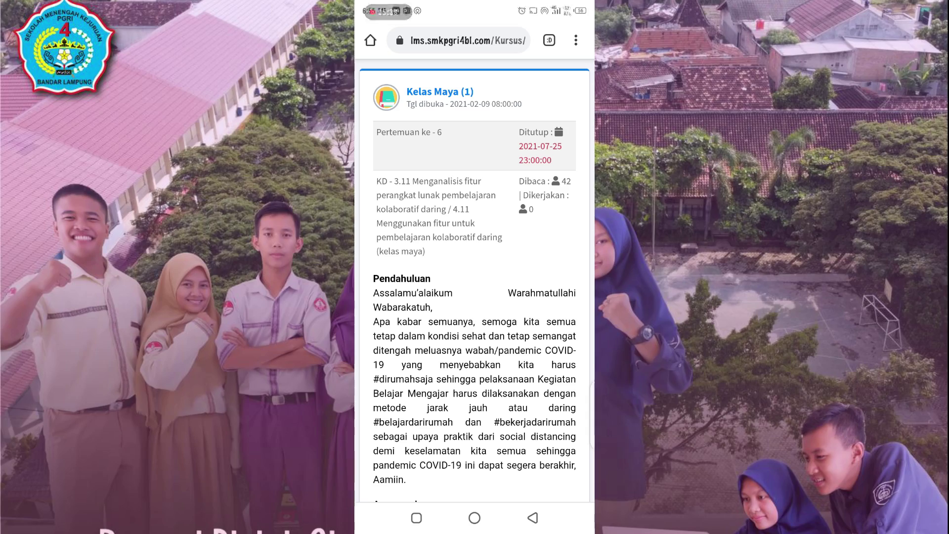
{"action": "scroll", "coordinate": [474, 276], "scroll_direction": "down", "scroll_amount": 1}
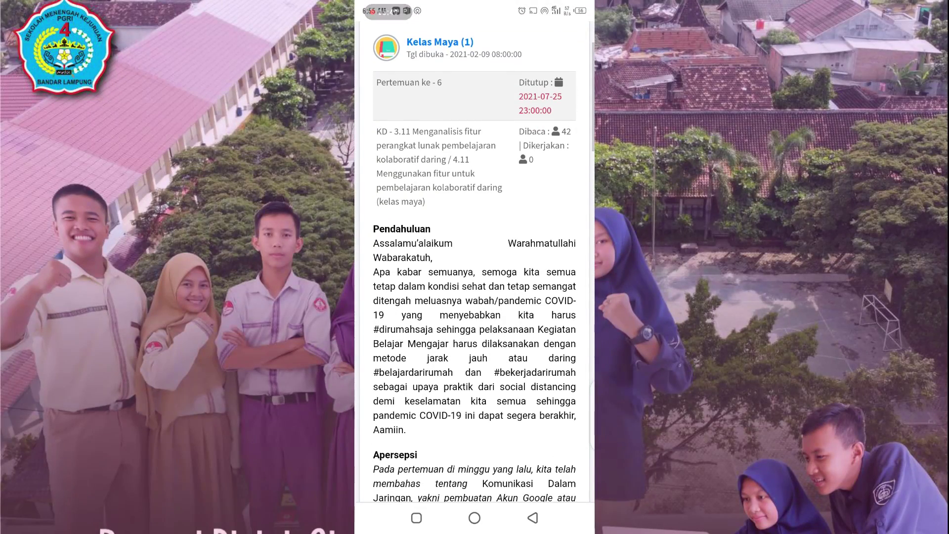
{"action": "scroll", "coordinate": [474, 277], "scroll_direction": "down", "scroll_amount": 7}
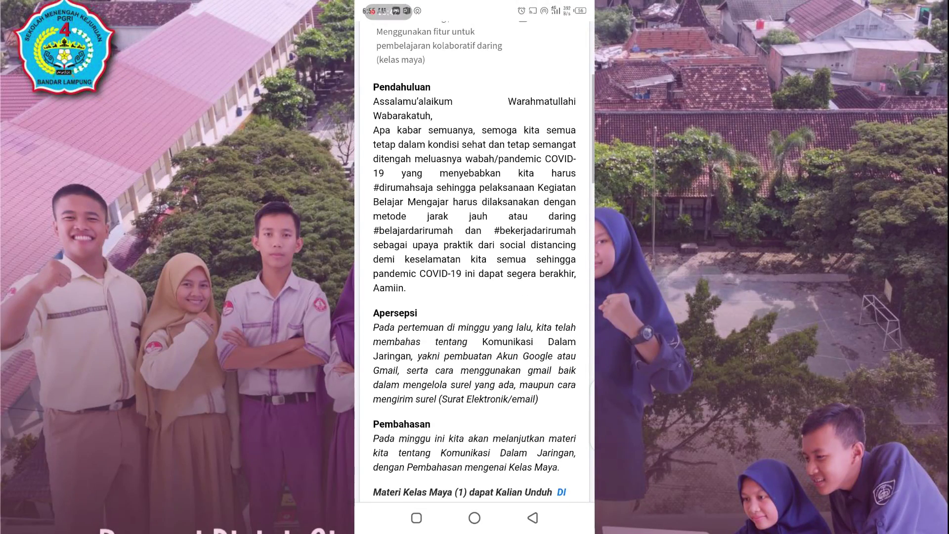
{"action": "scroll", "coordinate": [474, 277], "scroll_direction": "up", "scroll_amount": 1}
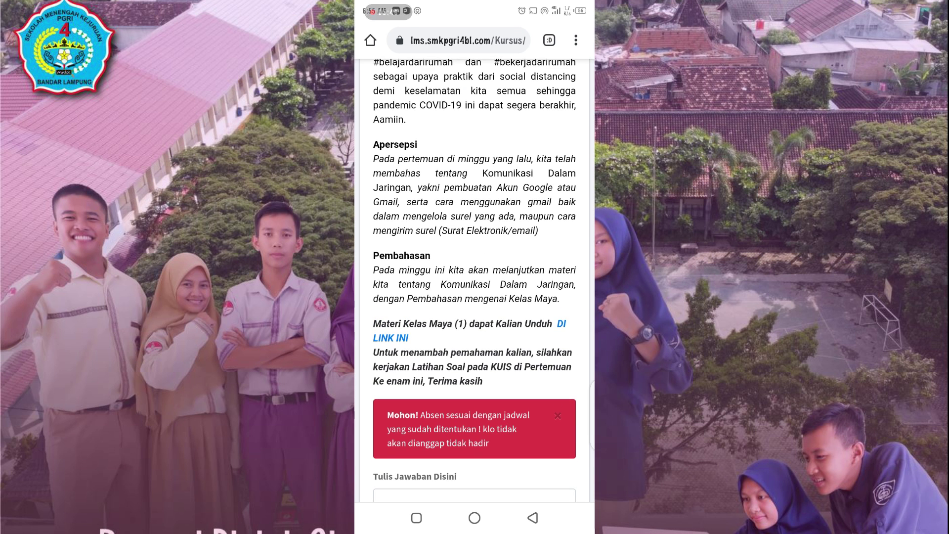
{"action": "left_click", "coordinate": [390, 338]}
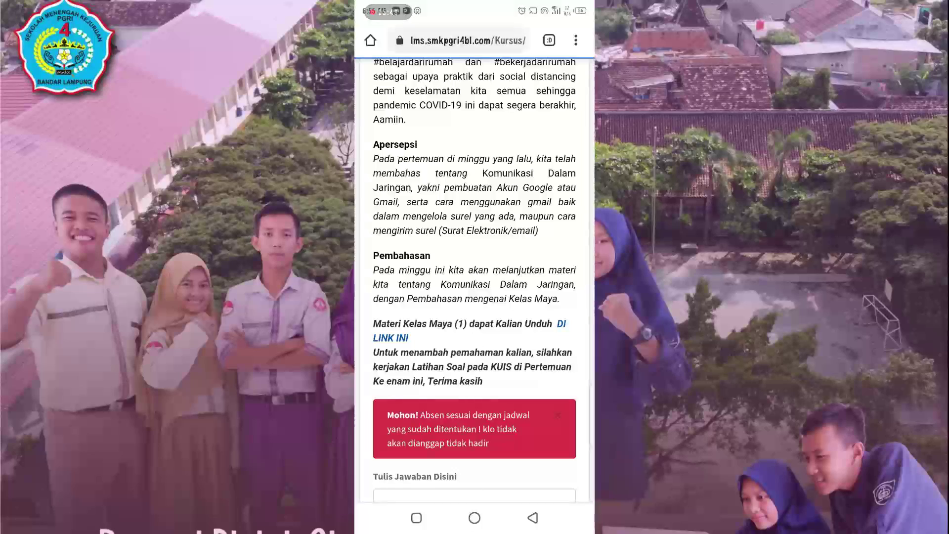
{"action": "left_click", "coordinate": [536, 330]}
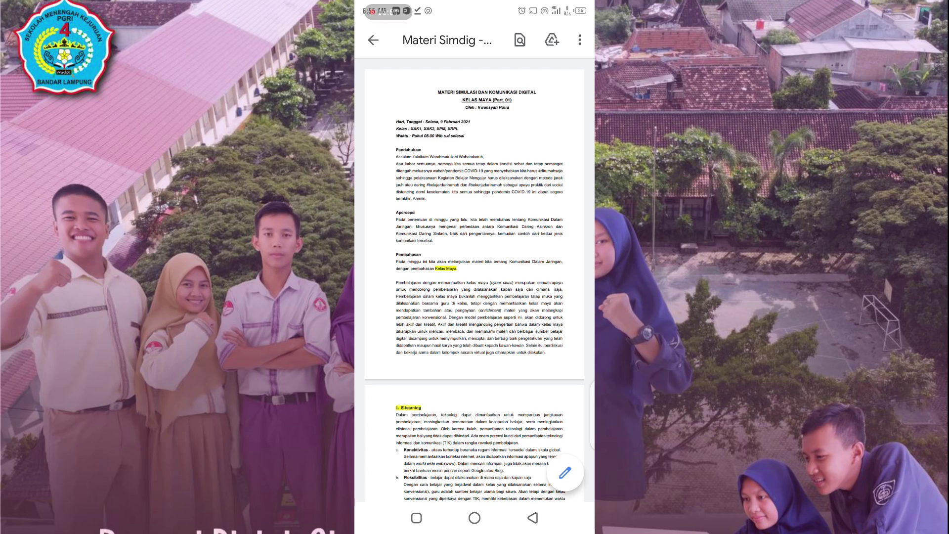
Step: Skim the Kelas Maya material PDF pages, then go back to the lesson page
{"action": "scroll", "coordinate": [474, 267], "scroll_direction": "down", "scroll_amount": 15}
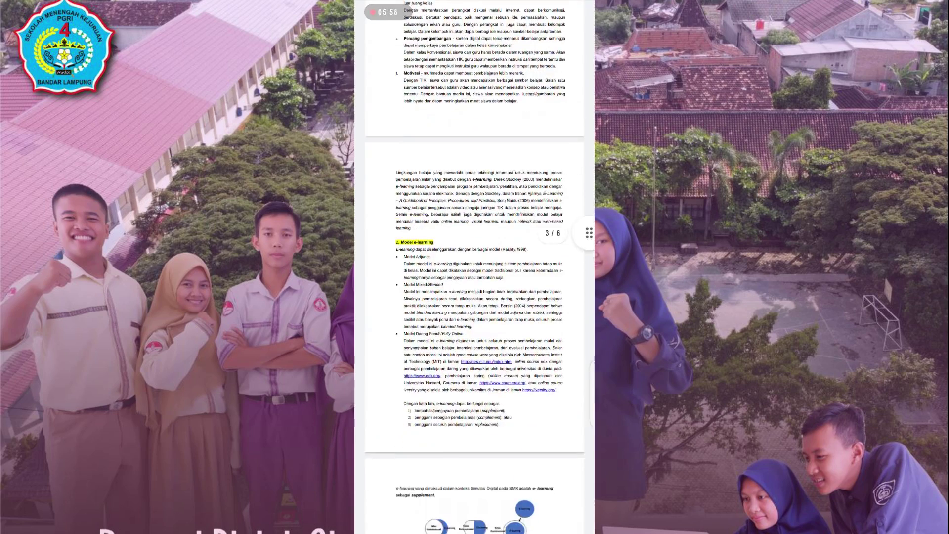
{"action": "scroll", "coordinate": [474, 267], "scroll_direction": "down", "scroll_amount": 2}
{"action": "left_click", "coordinate": [532, 517]}
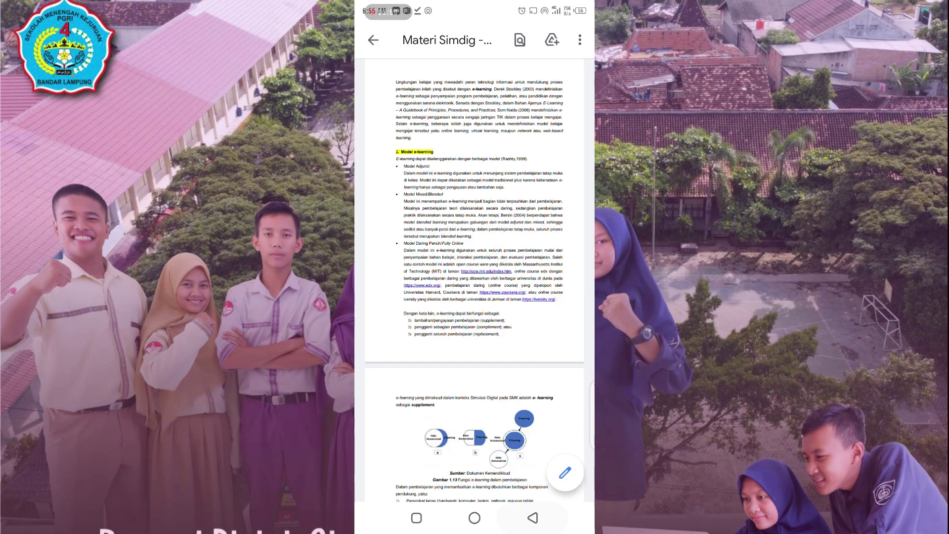
{"action": "scroll", "coordinate": [474, 277], "scroll_direction": "down", "scroll_amount": 3}
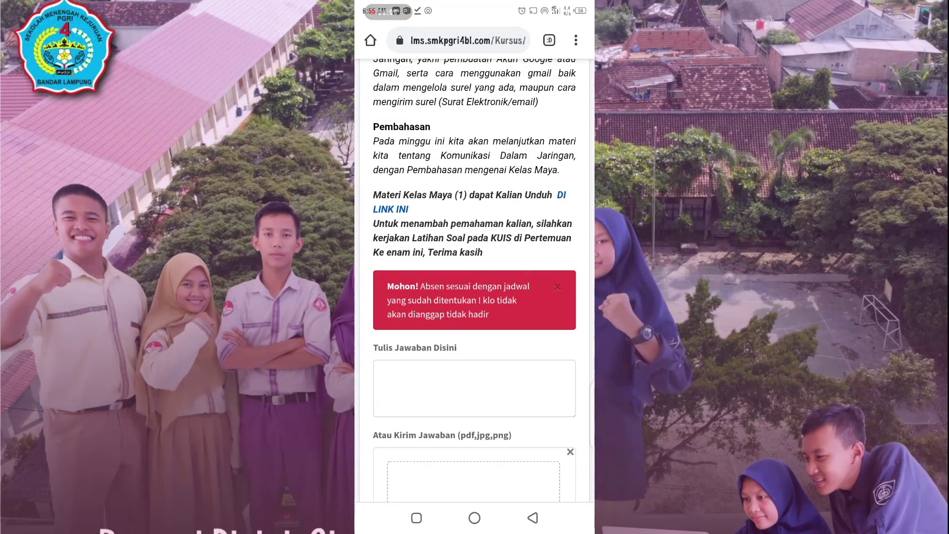
Step: Write the answer text 'Hshshshshss hdhsh' in the Tulis Jawaban Disini box
{"action": "left_click", "coordinate": [474, 388]}
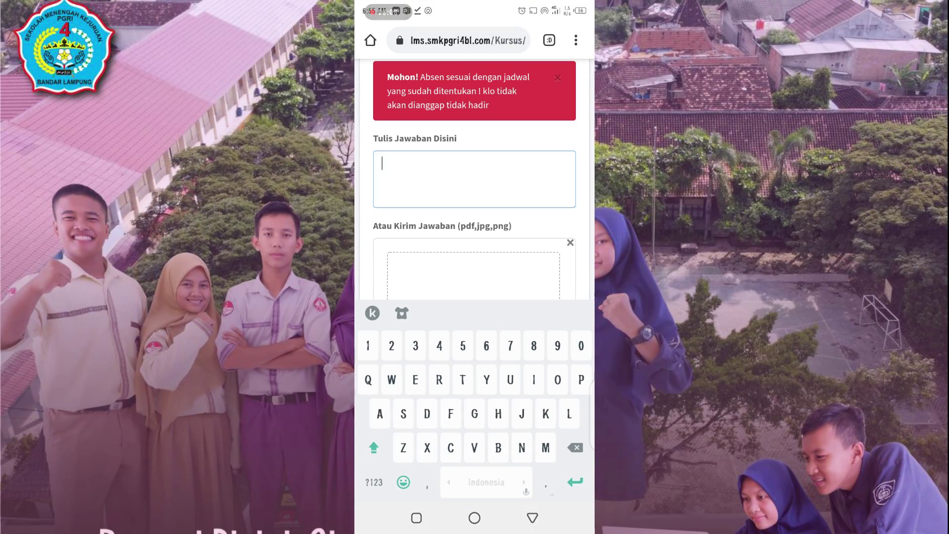
{"action": "type", "text": "Hshshshshss"}
{"action": "left_click", "coordinate": [532, 518]}
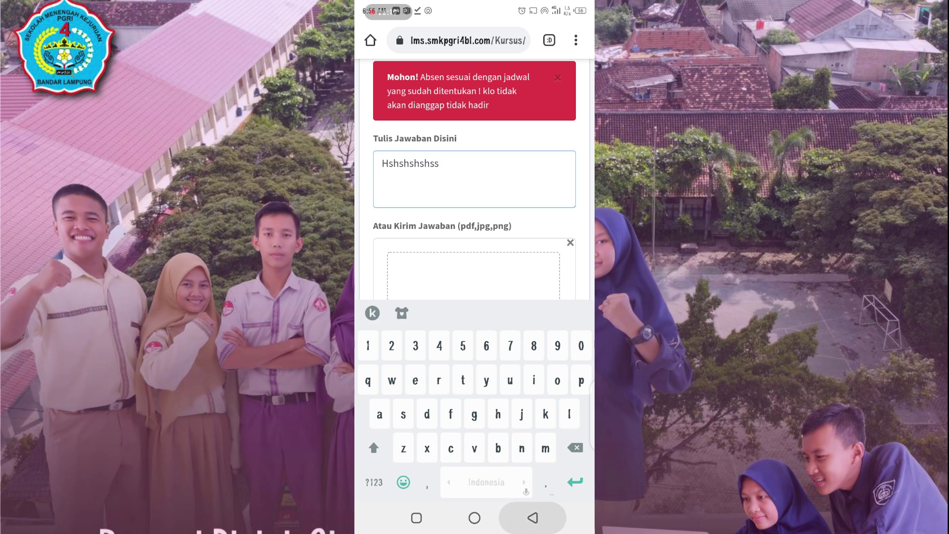
{"action": "scroll", "coordinate": [473, 280], "scroll_direction": "down", "scroll_amount": 3}
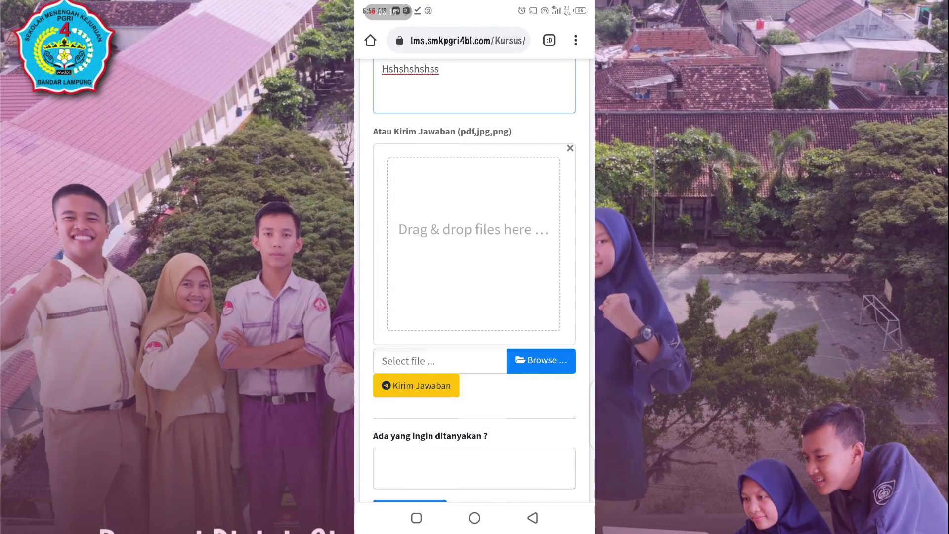
{"action": "scroll", "coordinate": [474, 280], "scroll_direction": "up", "scroll_amount": 2}
{"action": "left_click", "coordinate": [440, 168]}
{"action": "type", "text": "hdhsh"}
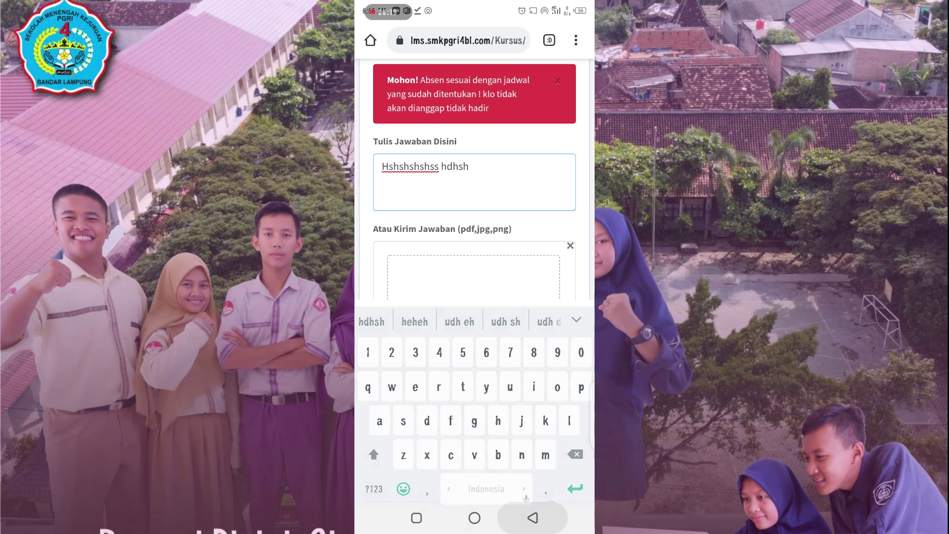
{"action": "key", "text": "Escape"}
{"action": "scroll", "coordinate": [474, 280], "scroll_direction": "down", "scroll_amount": 2}
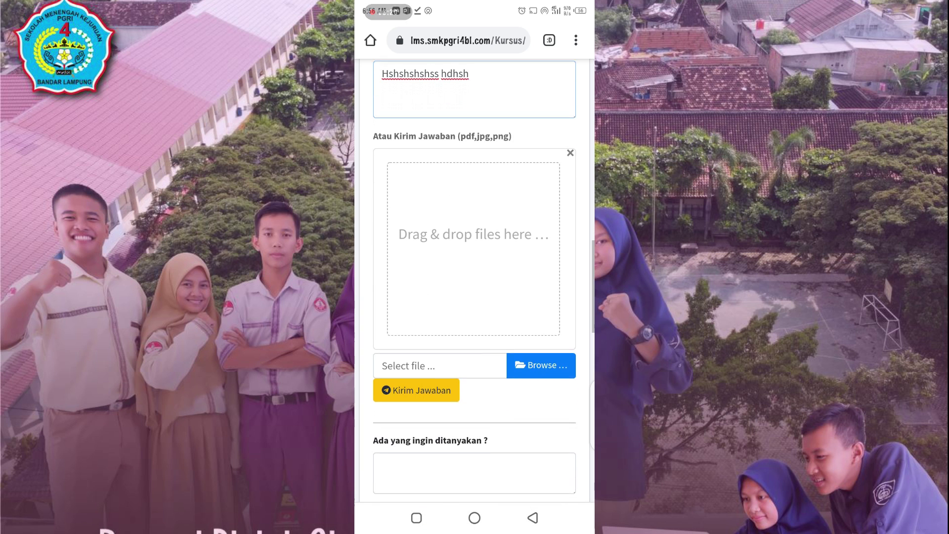
Step: Attach IMG_20200525_002957_769.jpg from Downloads and send the answer with Kirim Jawaban
{"action": "left_click", "coordinate": [440, 358]}
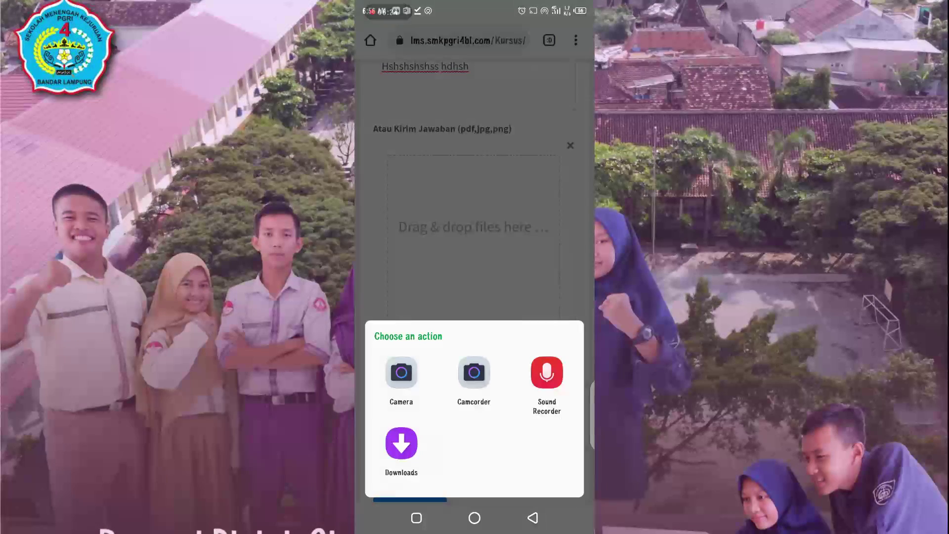
{"action": "left_click", "coordinate": [401, 375]}
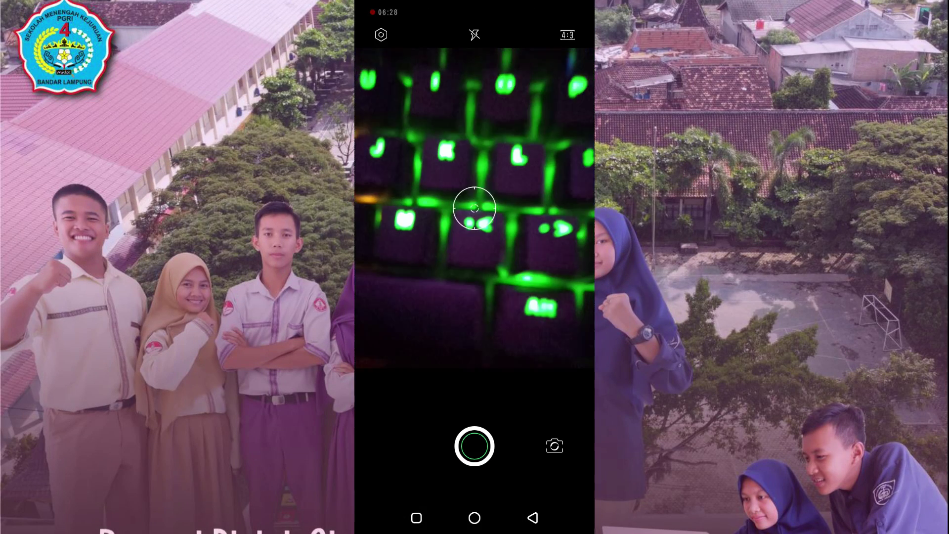
{"action": "left_click", "coordinate": [532, 518]}
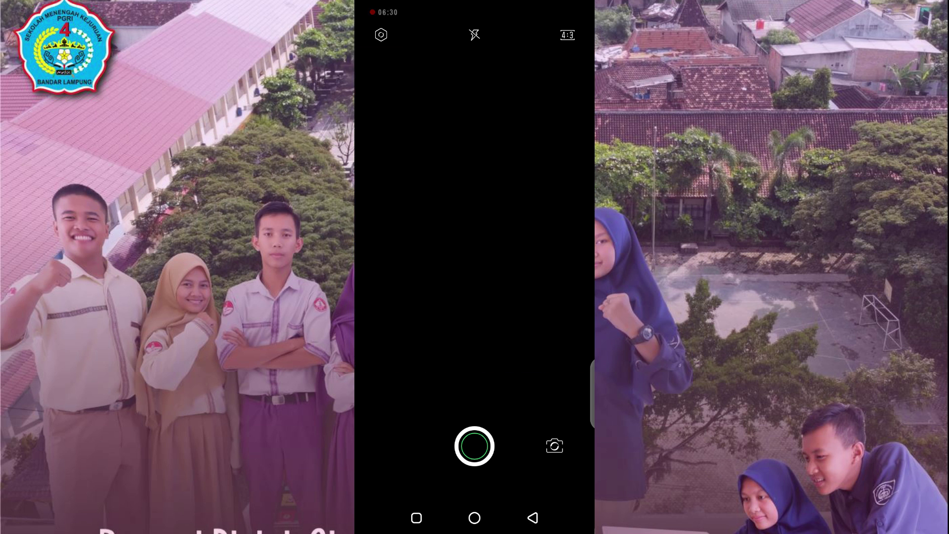
{"action": "left_click", "coordinate": [440, 357]}
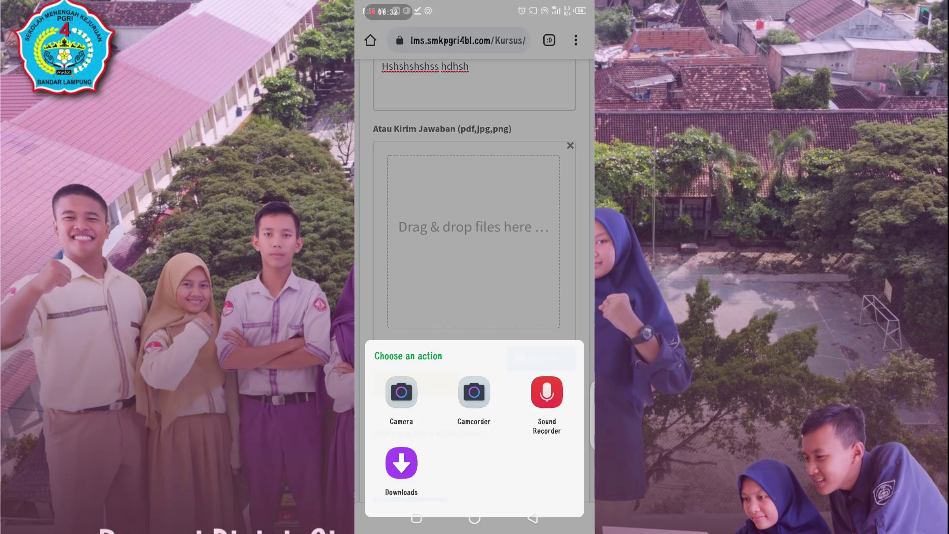
{"action": "left_click", "coordinate": [400, 449]}
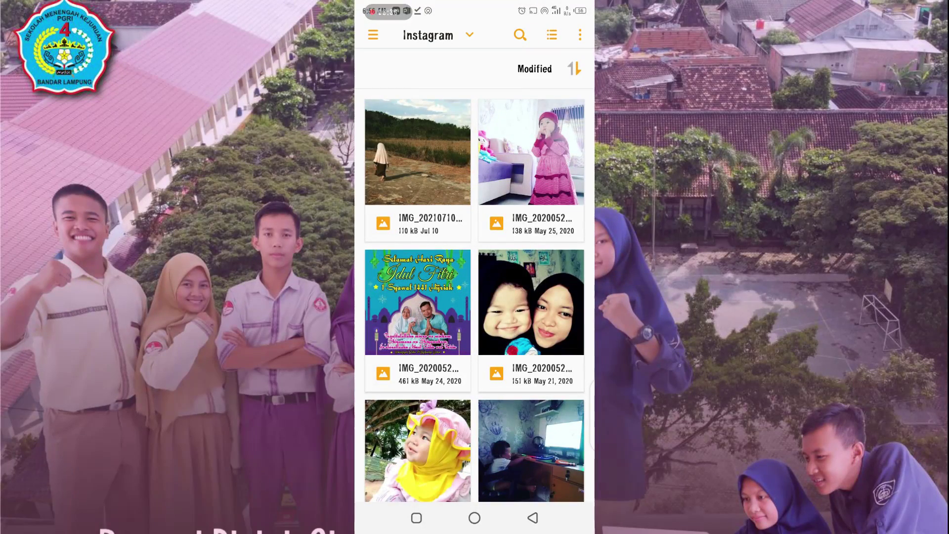
{"action": "left_click", "coordinate": [418, 152]}
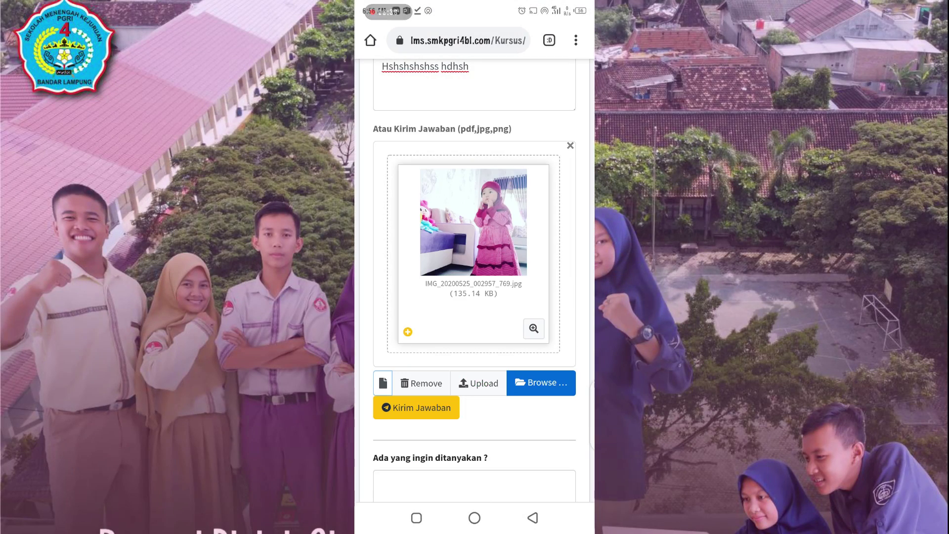
{"action": "left_click", "coordinate": [416, 407]}
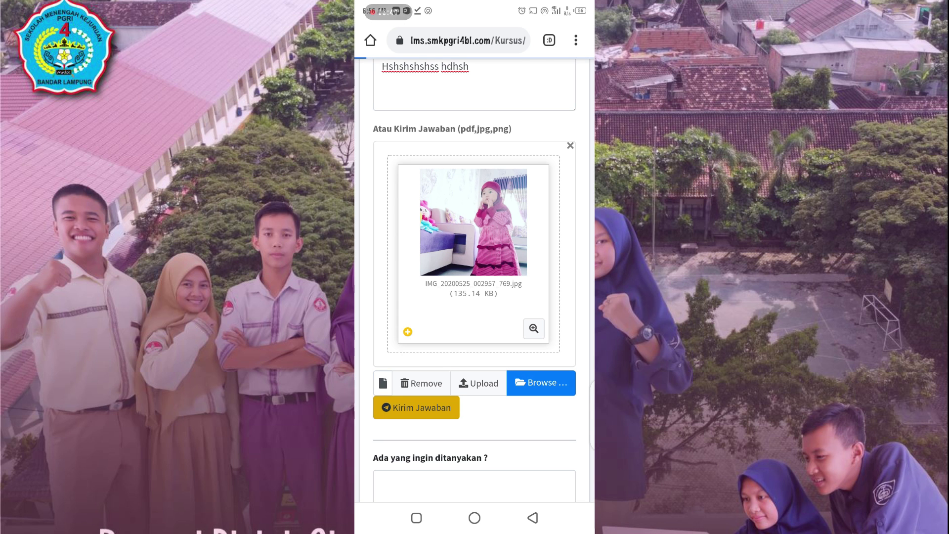
Step: View the uploaded photo via Lihat in the Belum dinilai answer table, then return to the course page
{"action": "scroll", "coordinate": [475, 280], "scroll_direction": "down", "scroll_amount": 15}
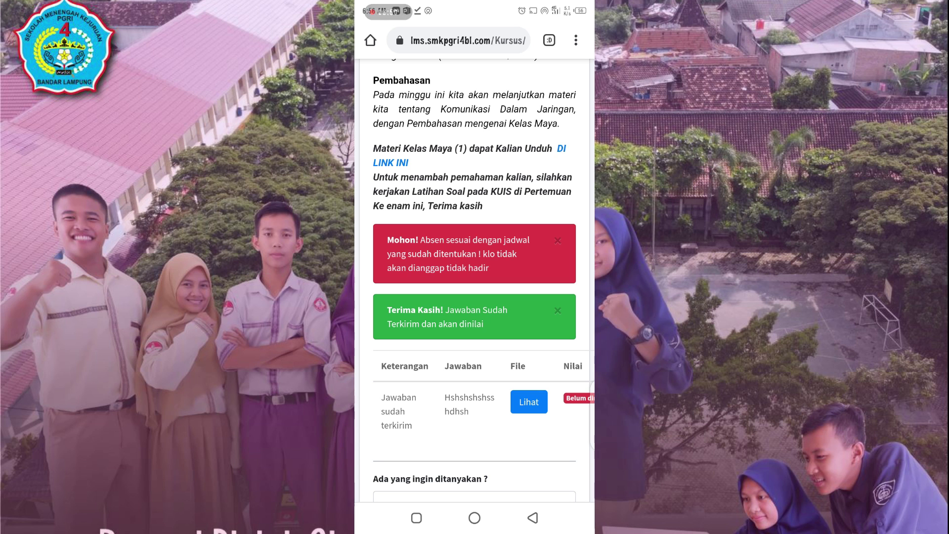
{"action": "scroll", "coordinate": [474, 282], "scroll_direction": "right", "scroll_amount": 1}
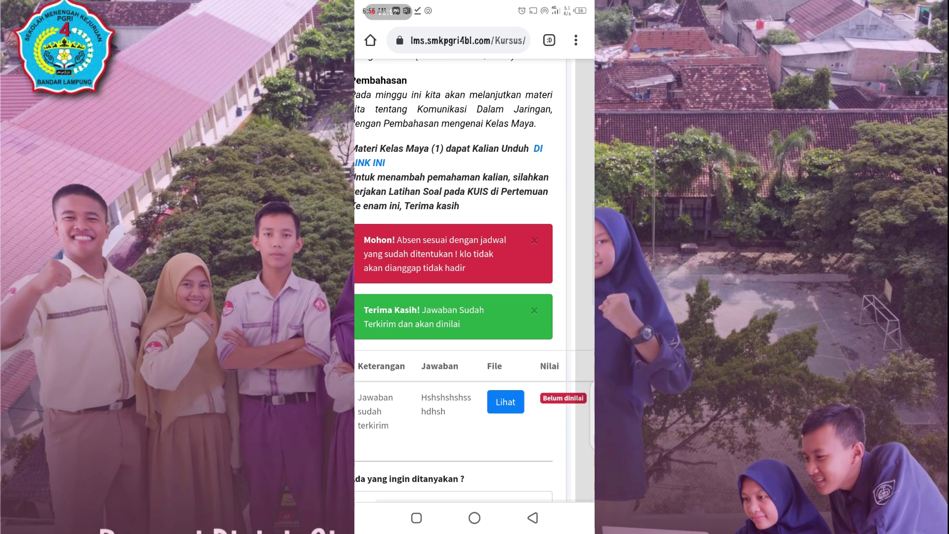
{"action": "left_click", "coordinate": [505, 401]}
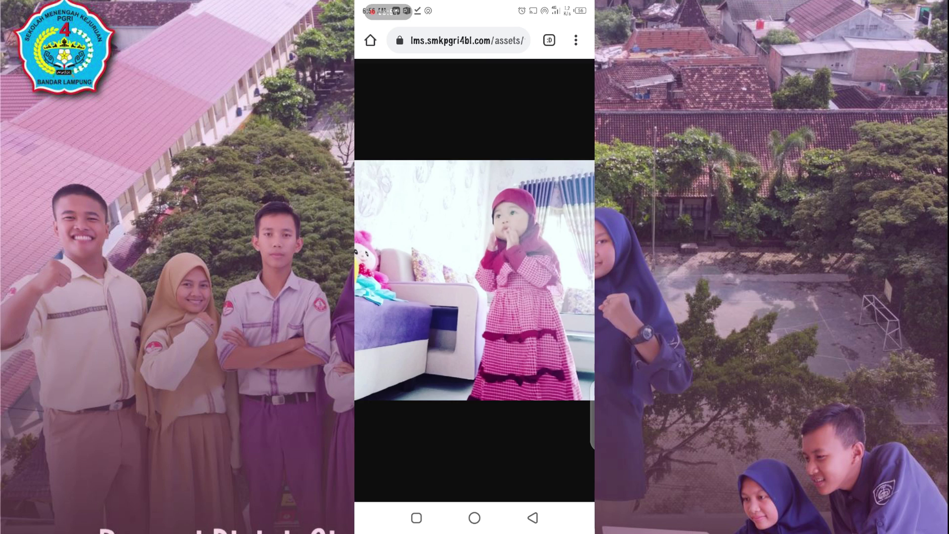
{"action": "left_click", "coordinate": [532, 518]}
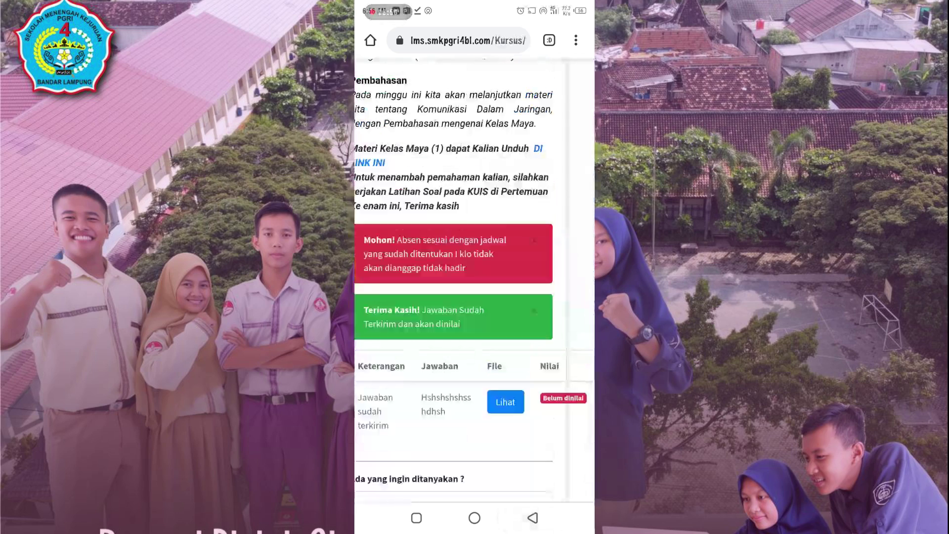
{"action": "scroll", "coordinate": [474, 282], "scroll_direction": "left", "scroll_amount": 1}
{"action": "scroll", "coordinate": [474, 282], "scroll_direction": "right", "scroll_amount": 1}
{"action": "scroll", "coordinate": [475, 282], "scroll_direction": "left", "scroll_amount": 1}
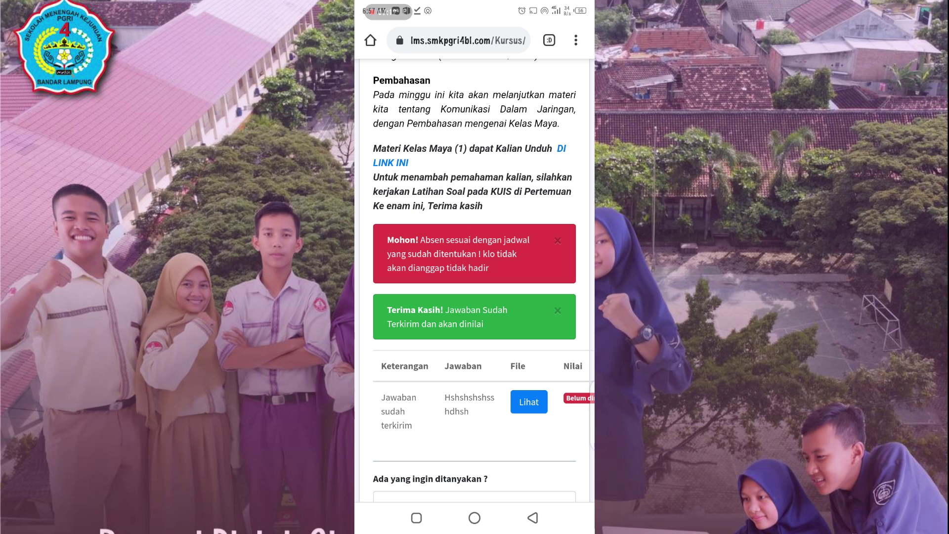
Step: Post the comment 'Gdhdhddhdh' on the Kelas Maya (1) lesson, then delete it with its X
{"action": "scroll", "coordinate": [474, 281], "scroll_direction": "right", "scroll_amount": 1}
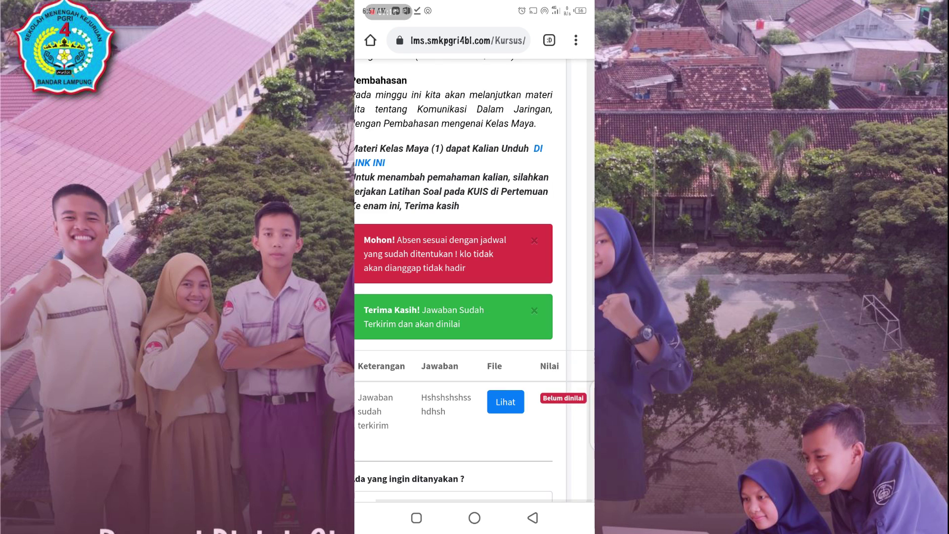
{"action": "scroll", "coordinate": [474, 281], "scroll_direction": "left", "scroll_amount": 1}
{"action": "scroll", "coordinate": [475, 280], "scroll_direction": "down", "scroll_amount": 3}
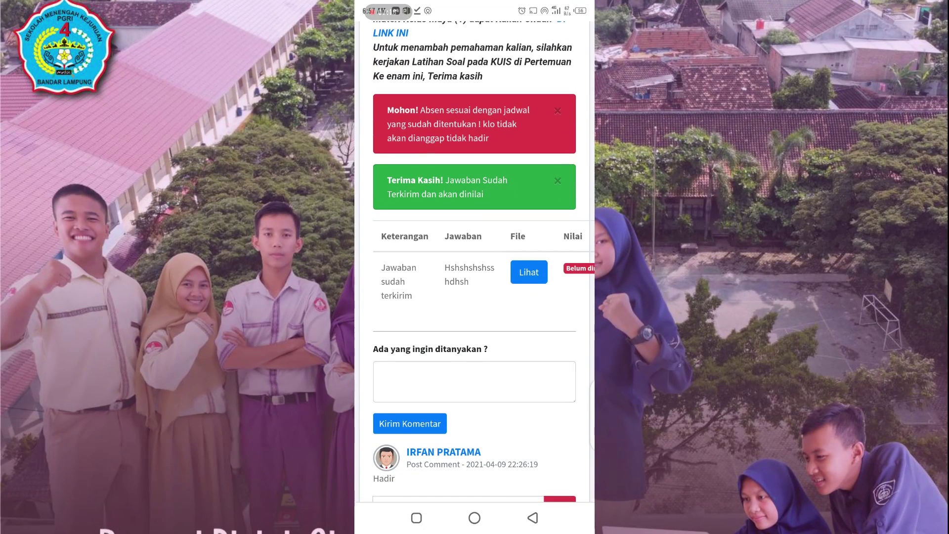
{"action": "scroll", "coordinate": [475, 280], "scroll_direction": "up", "scroll_amount": 5}
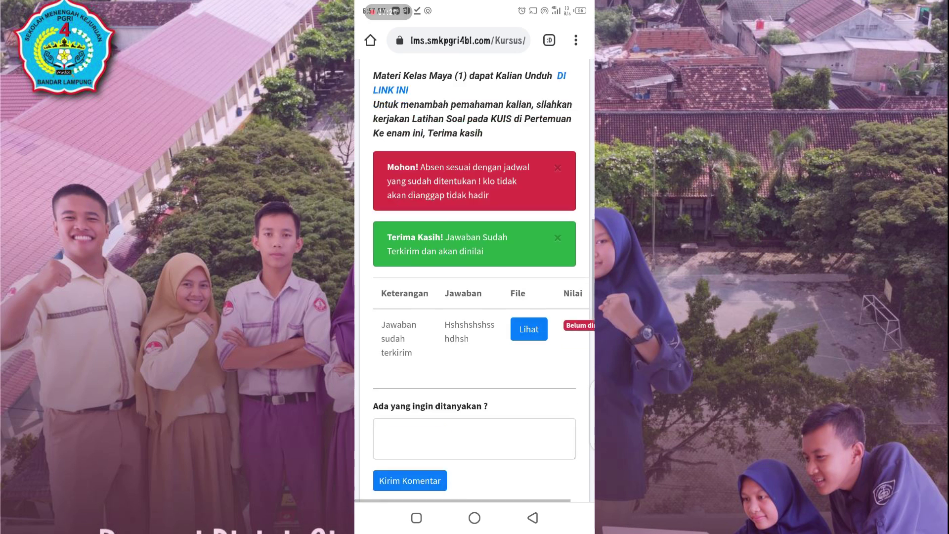
{"action": "scroll", "coordinate": [475, 281], "scroll_direction": "down", "scroll_amount": 4}
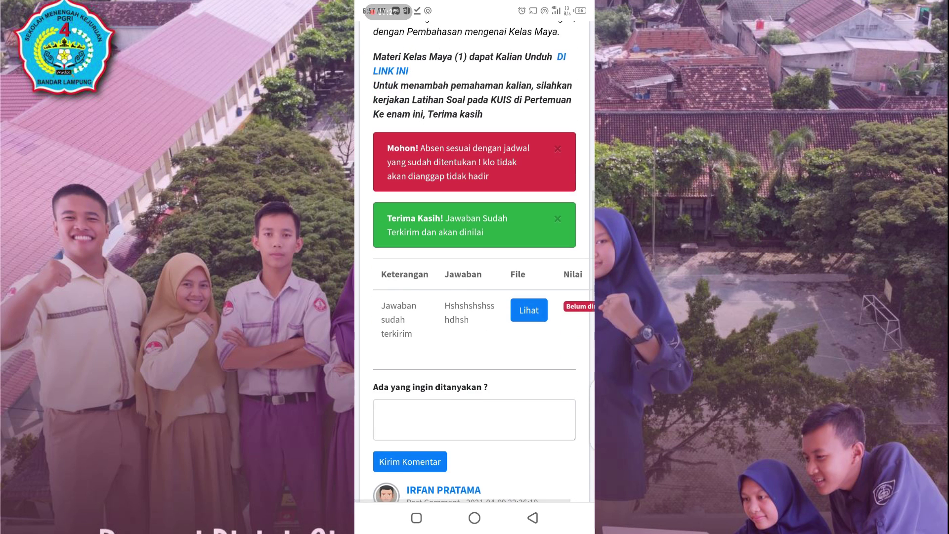
{"action": "left_click", "coordinate": [474, 420]}
{"action": "type", "text": "Gdhdhddhdh"}
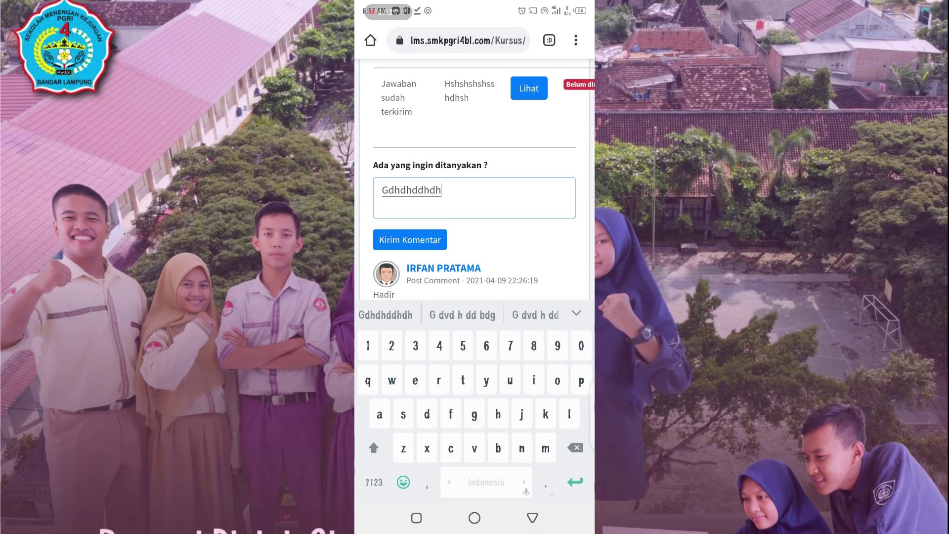
{"action": "left_click", "coordinate": [409, 240]}
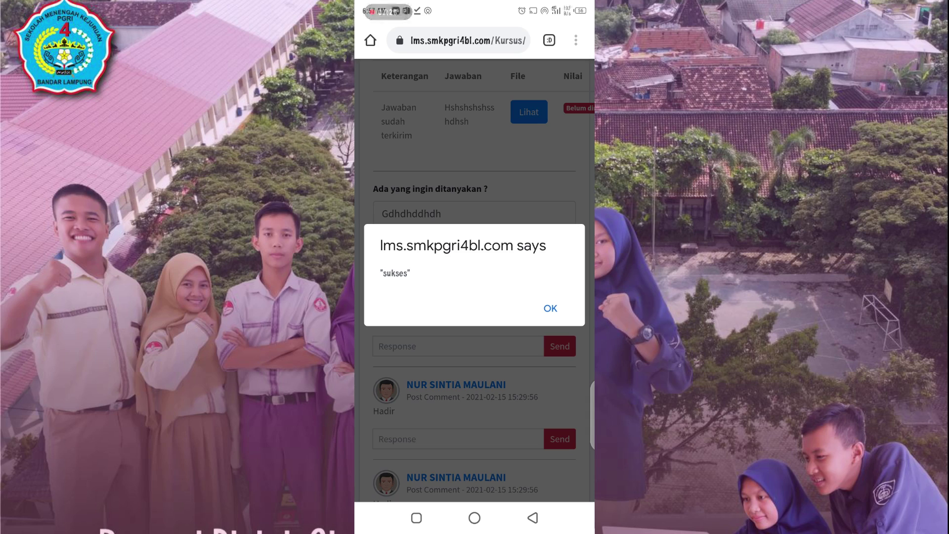
{"action": "left_click", "coordinate": [549, 308]}
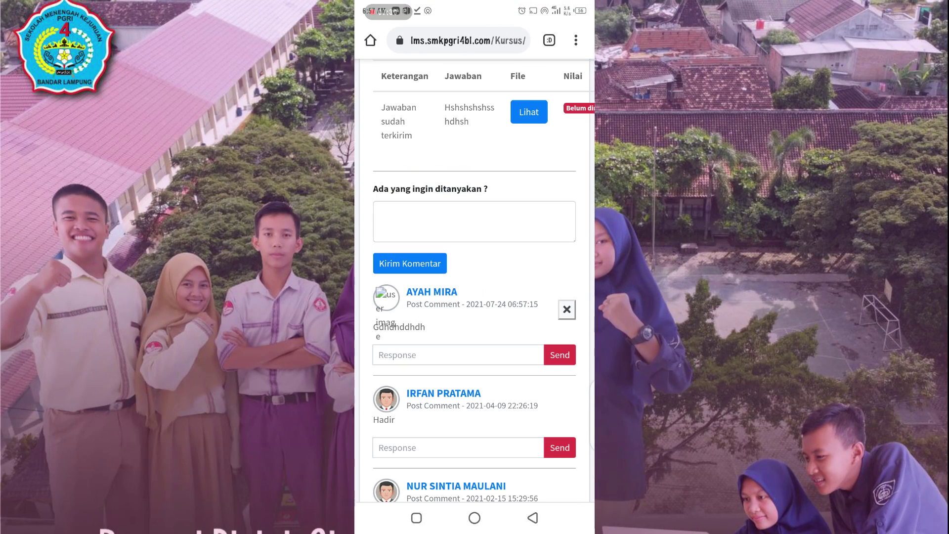
{"action": "left_click", "coordinate": [567, 309]}
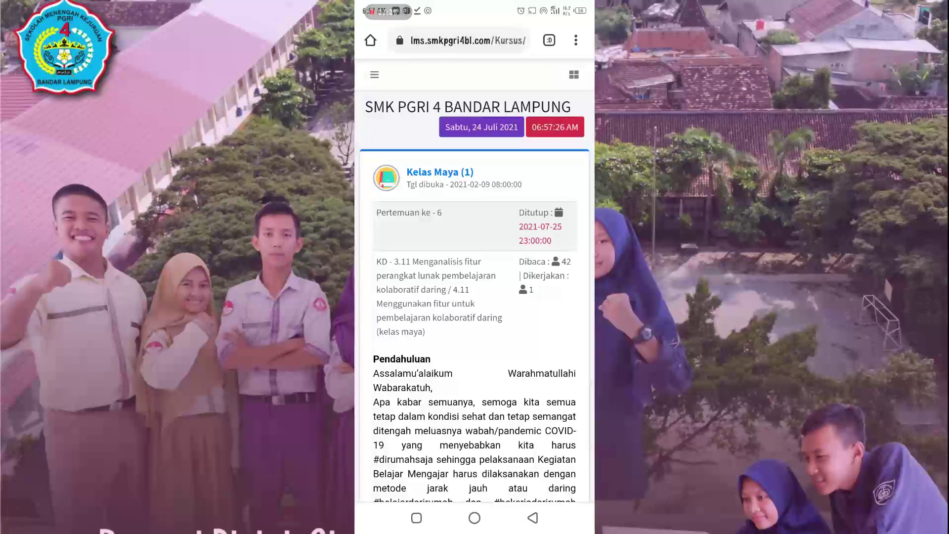
Step: Go back to the meeting list and open the Quiz for Kelas Maya (1)
{"action": "left_click", "coordinate": [532, 518]}
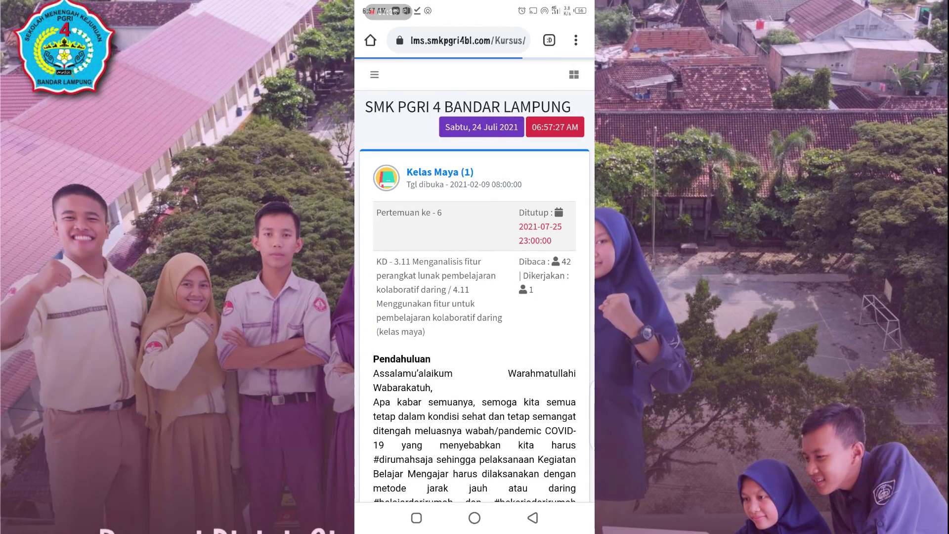
{"action": "scroll", "coordinate": [474, 280], "scroll_direction": "down", "scroll_amount": 1}
{"action": "scroll", "coordinate": [475, 280], "scroll_direction": "down", "scroll_amount": 5}
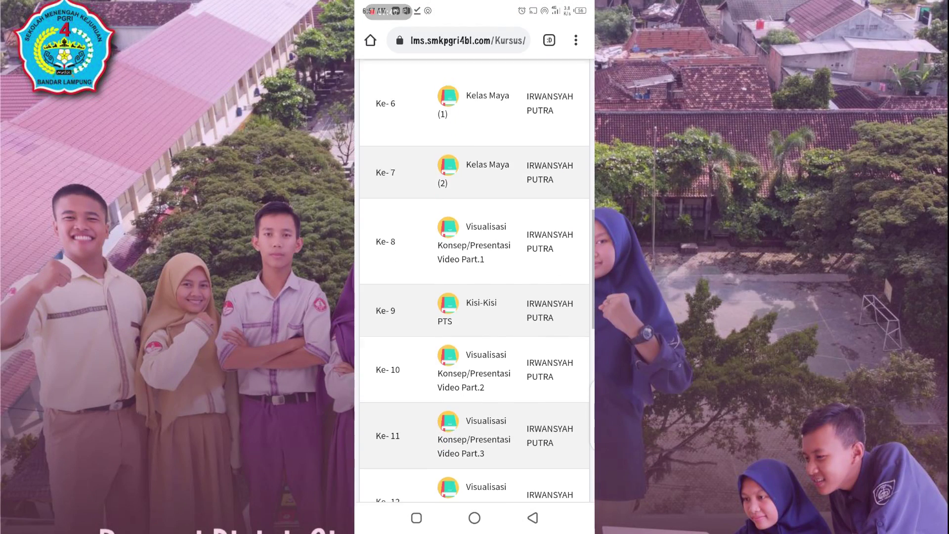
{"action": "scroll", "coordinate": [475, 280], "scroll_direction": "up", "scroll_amount": 5}
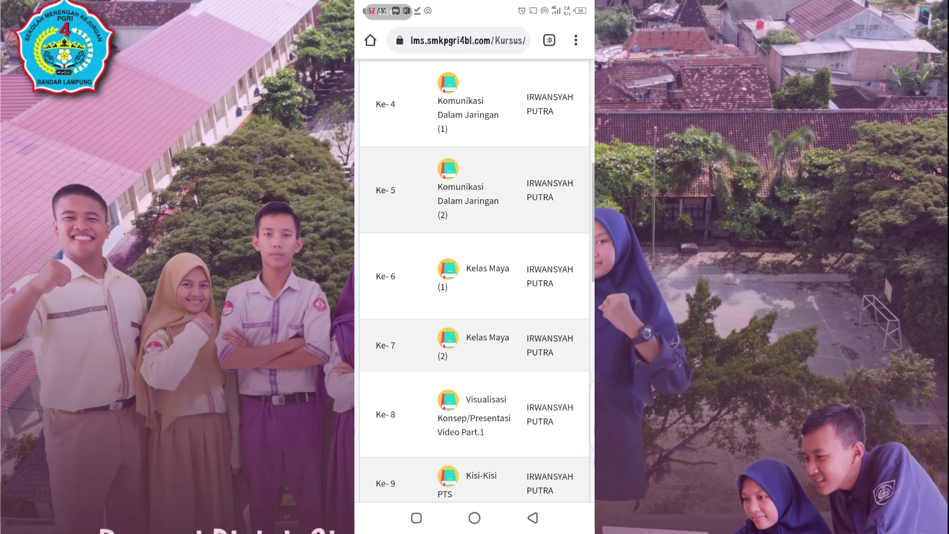
{"action": "scroll", "coordinate": [474, 280], "scroll_direction": "right", "scroll_amount": 2}
{"action": "left_click", "coordinate": [557, 294]}
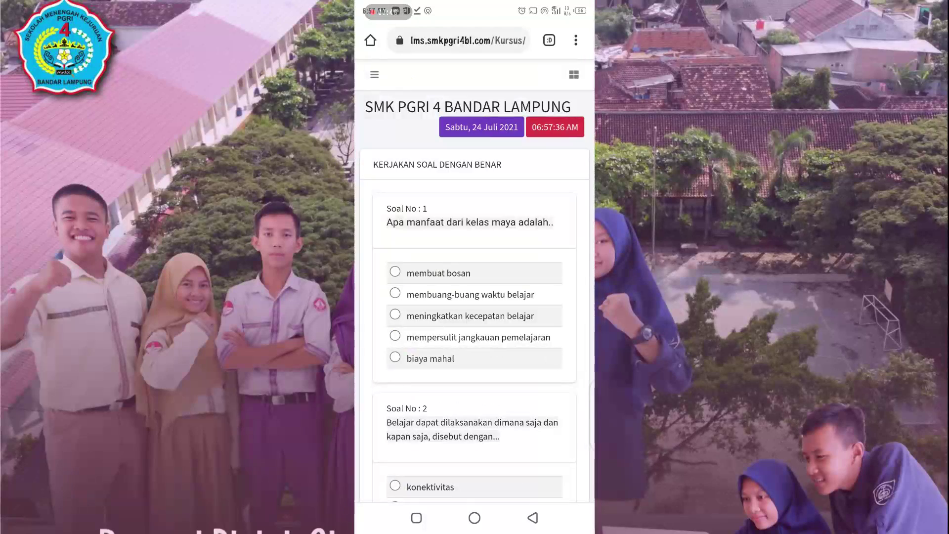
Step: Answer Soal 1–3 with meningkatkan kecepatan belajar, interaksi and perangkat ruangan
{"action": "scroll", "coordinate": [474, 277], "scroll_direction": "down", "scroll_amount": 1}
{"action": "left_click", "coordinate": [395, 253]}
{"action": "scroll", "coordinate": [475, 277], "scroll_direction": "down", "scroll_amount": 3}
{"action": "left_click", "coordinate": [395, 354]}
{"action": "scroll", "coordinate": [474, 277], "scroll_direction": "down", "scroll_amount": 3}
{"action": "left_click", "coordinate": [395, 397]}
Step: Answer Soal 4 Learning Management System and Soal 5 Facebook, then submit with Selesai
{"action": "scroll", "coordinate": [474, 277], "scroll_direction": "down", "scroll_amount": 3}
{"action": "left_click", "coordinate": [394, 419]}
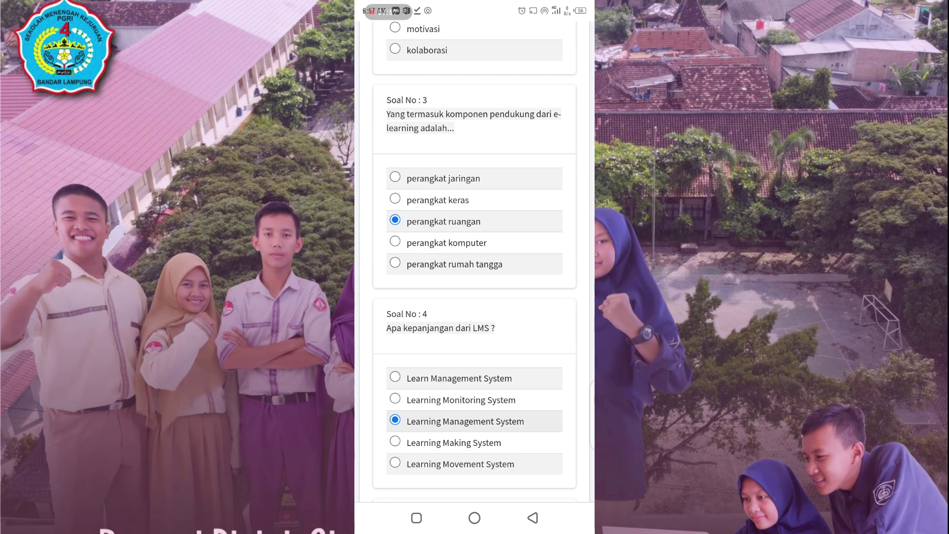
{"action": "scroll", "coordinate": [475, 276], "scroll_direction": "down", "scroll_amount": 3}
{"action": "scroll", "coordinate": [474, 277], "scroll_direction": "down", "scroll_amount": 2}
{"action": "left_click", "coordinate": [395, 380]}
{"action": "scroll", "coordinate": [474, 276], "scroll_direction": "down", "scroll_amount": 1}
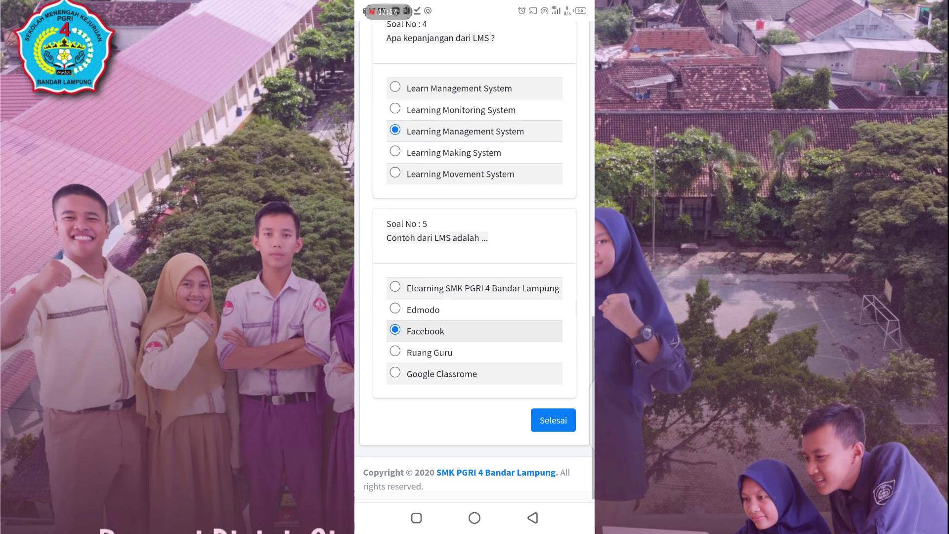
{"action": "left_click", "coordinate": [553, 420]}
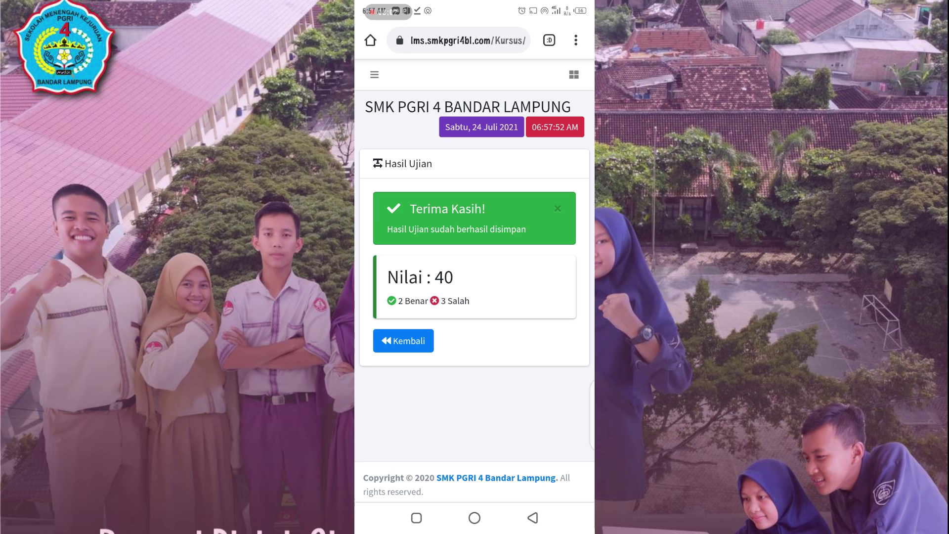
Step: Return to the course page and open Tugas 2 - Kelas Maya via Baca in DAFTAR TUGAS TERSTRUKTUR
{"action": "left_click", "coordinate": [403, 340]}
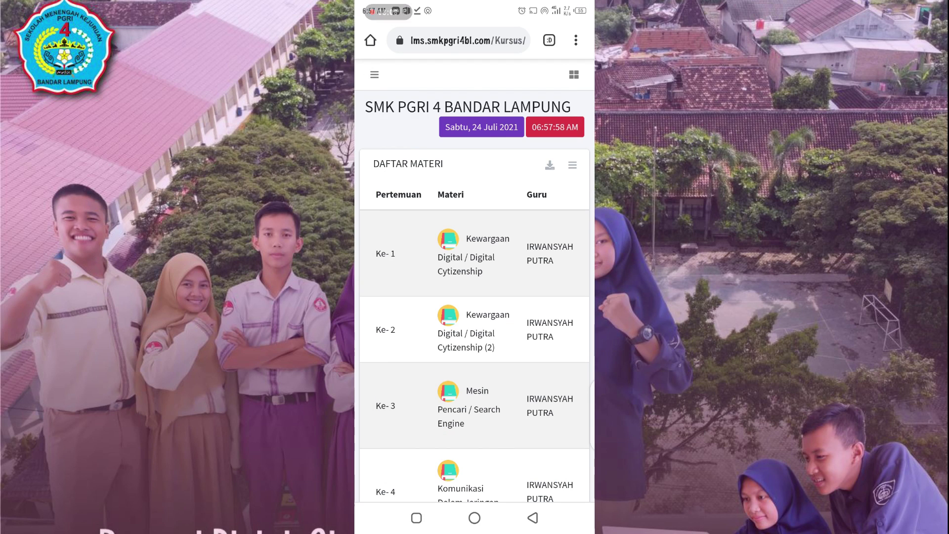
{"action": "scroll", "coordinate": [474, 346], "scroll_direction": "right", "scroll_amount": 2}
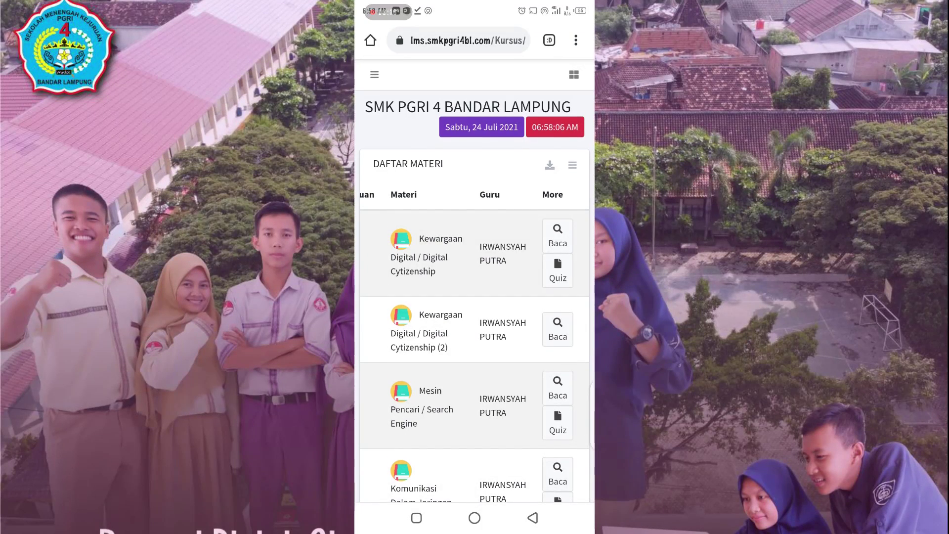
{"action": "scroll", "coordinate": [474, 277], "scroll_direction": "down", "scroll_amount": 10}
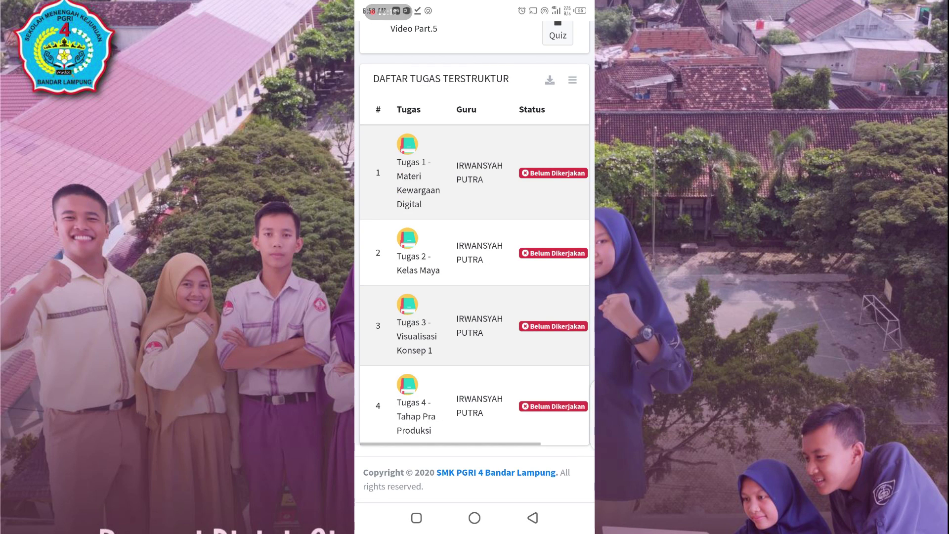
{"action": "scroll", "coordinate": [475, 281], "scroll_direction": "right", "scroll_amount": 3}
{"action": "scroll", "coordinate": [475, 281], "scroll_direction": "left", "scroll_amount": 3}
{"action": "scroll", "coordinate": [474, 277], "scroll_direction": "up", "scroll_amount": 2}
{"action": "scroll", "coordinate": [474, 276], "scroll_direction": "down", "scroll_amount": 2}
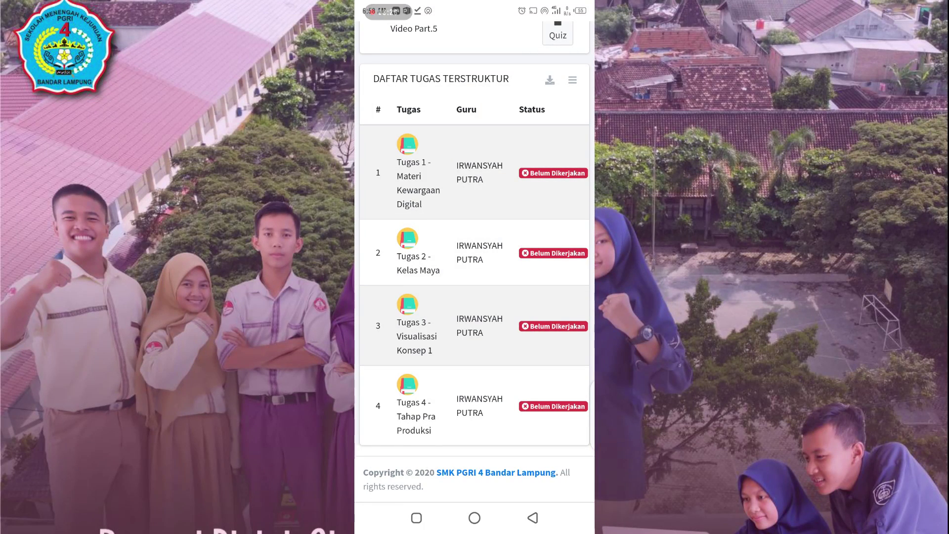
{"action": "scroll", "coordinate": [474, 277], "scroll_direction": "right", "scroll_amount": 3}
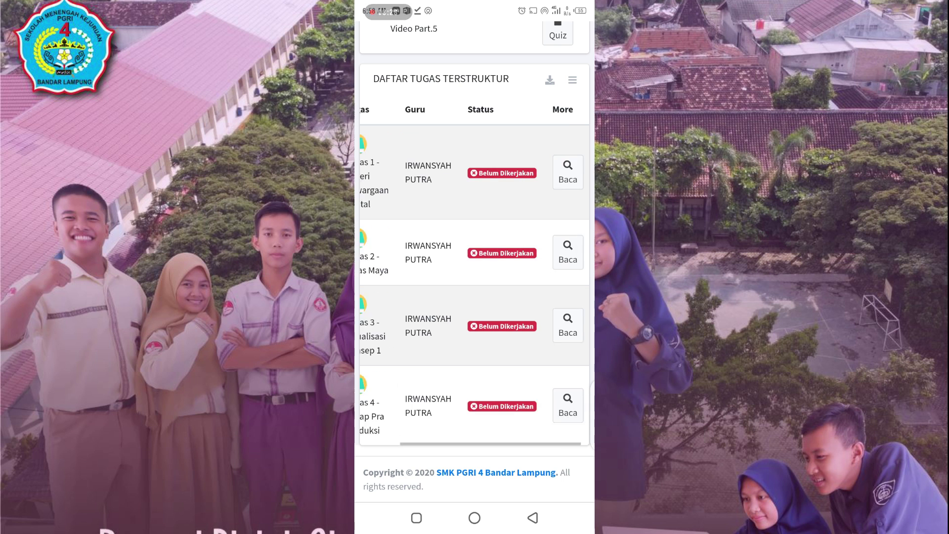
{"action": "scroll", "coordinate": [474, 276], "scroll_direction": "left", "scroll_amount": 3}
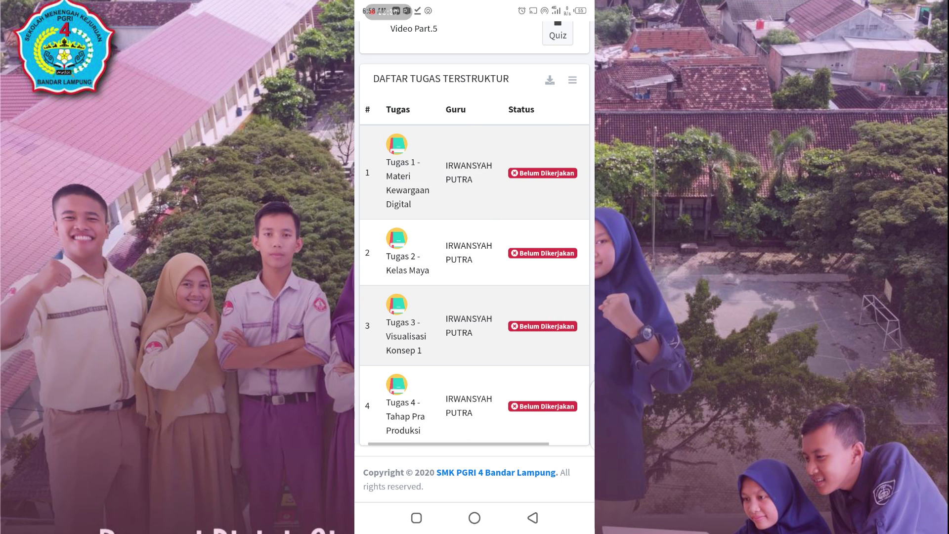
{"action": "scroll", "coordinate": [474, 277], "scroll_direction": "right", "scroll_amount": 3}
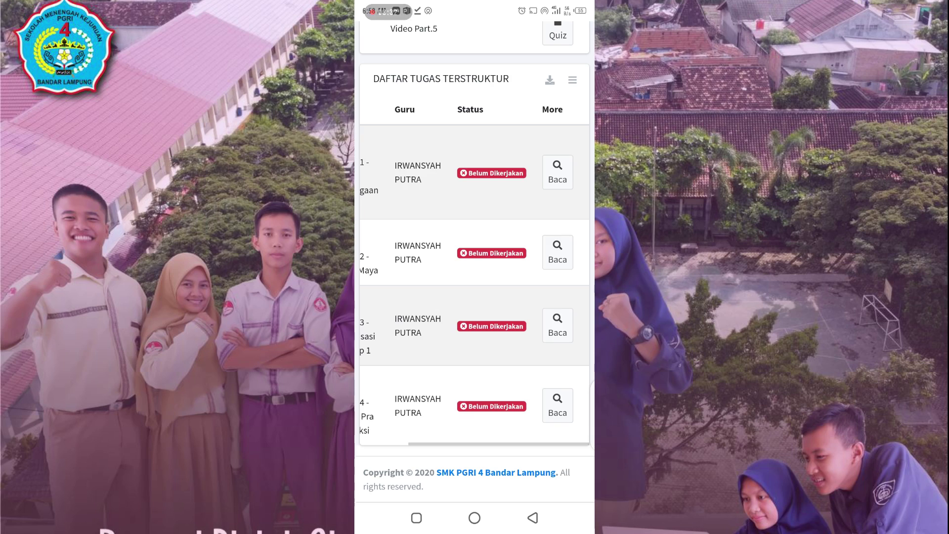
{"action": "scroll", "coordinate": [474, 277], "scroll_direction": "left", "scroll_amount": 3}
{"action": "scroll", "coordinate": [475, 276], "scroll_direction": "right", "scroll_amount": 3}
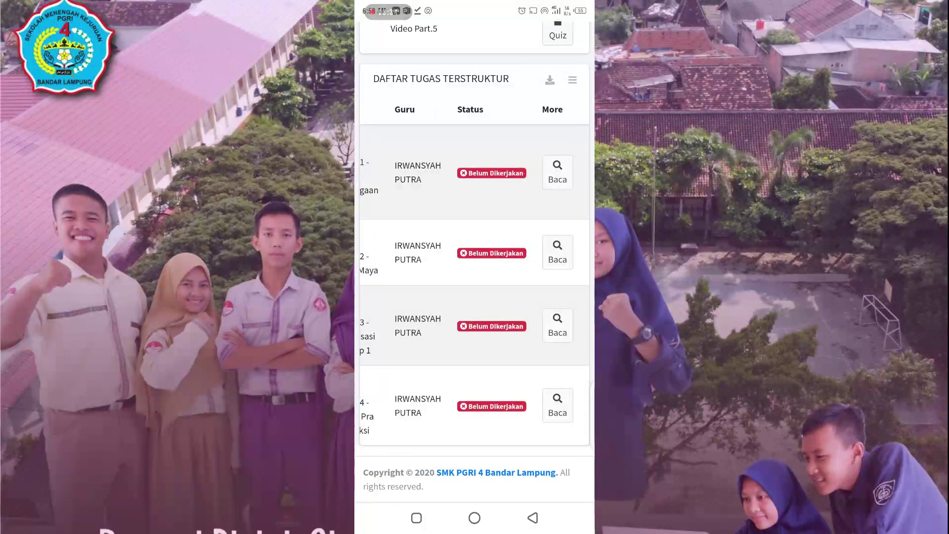
{"action": "left_click", "coordinate": [556, 252]}
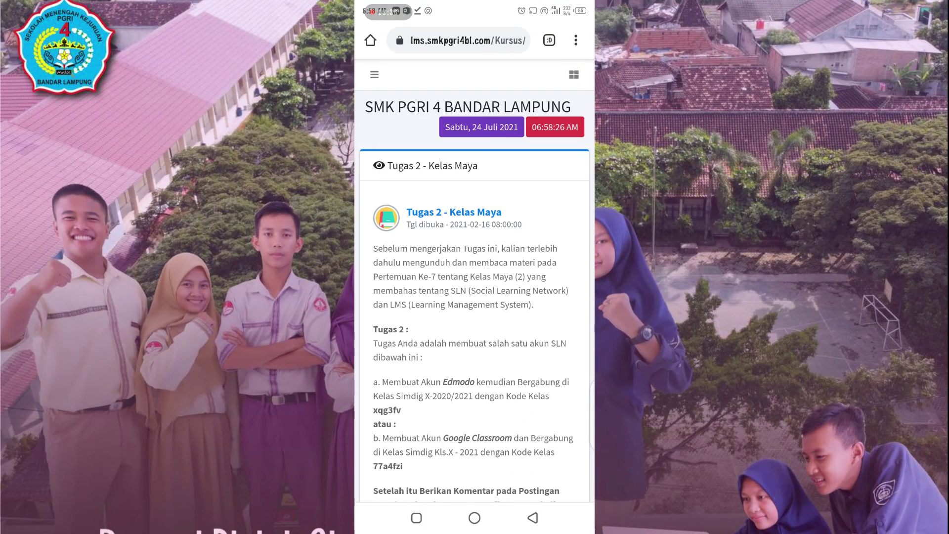
Step: Attach the first stored image and send it as the Tugas 2 answer with Kirim Jawaban
{"action": "scroll", "coordinate": [475, 277], "scroll_direction": "down", "scroll_amount": 3}
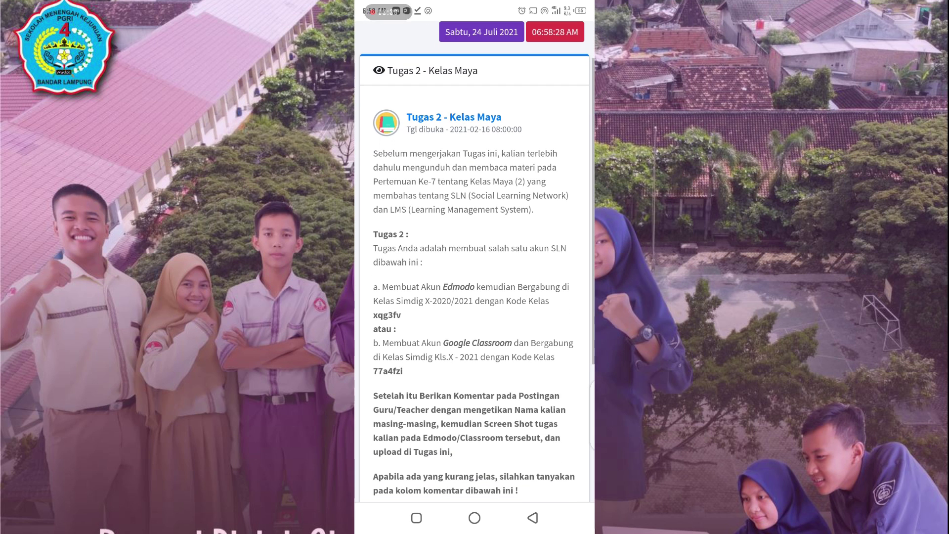
{"action": "scroll", "coordinate": [475, 277], "scroll_direction": "down", "scroll_amount": 3}
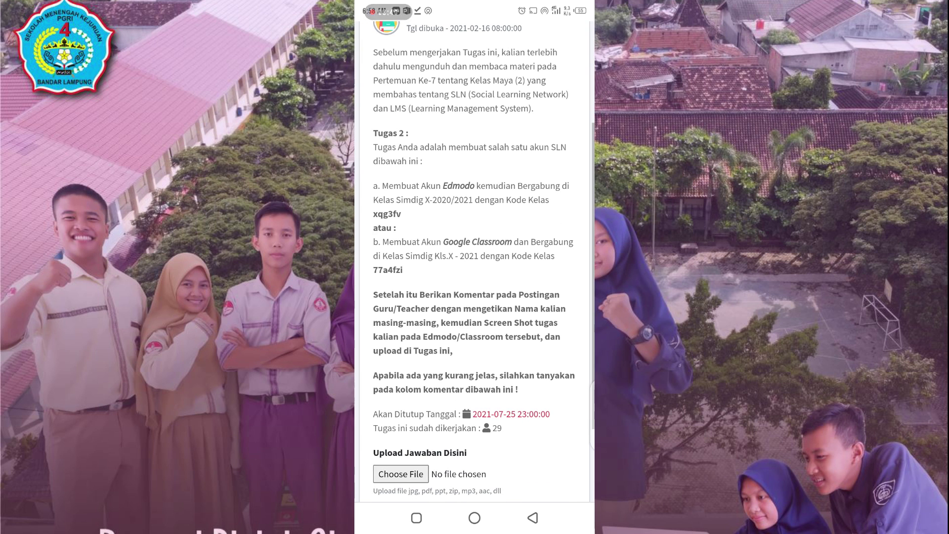
{"action": "scroll", "coordinate": [474, 276], "scroll_direction": "down", "scroll_amount": 3}
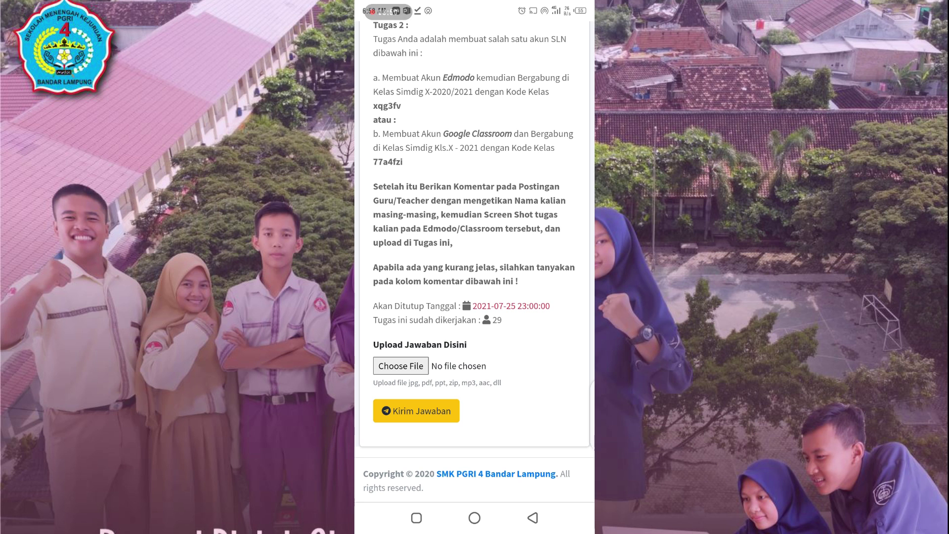
{"action": "left_click", "coordinate": [401, 366]}
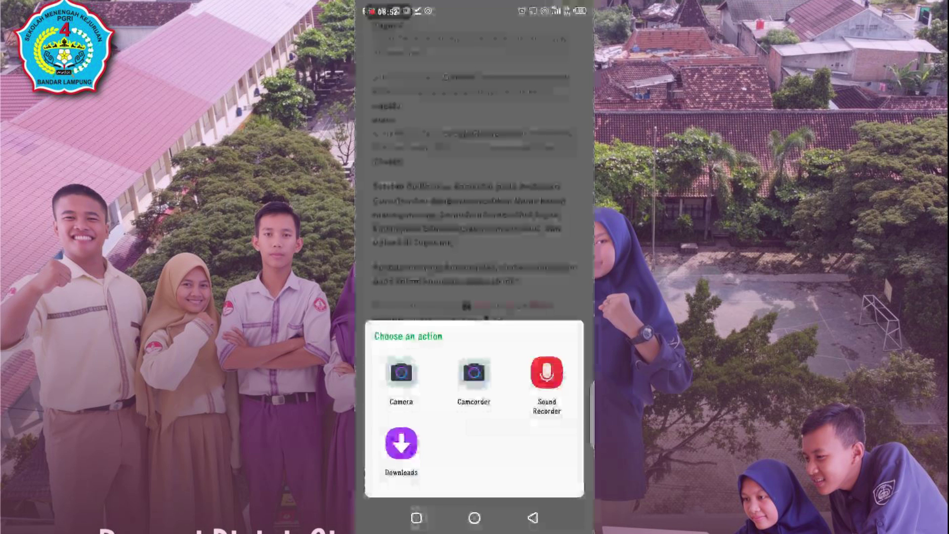
{"action": "left_click", "coordinate": [401, 443]}
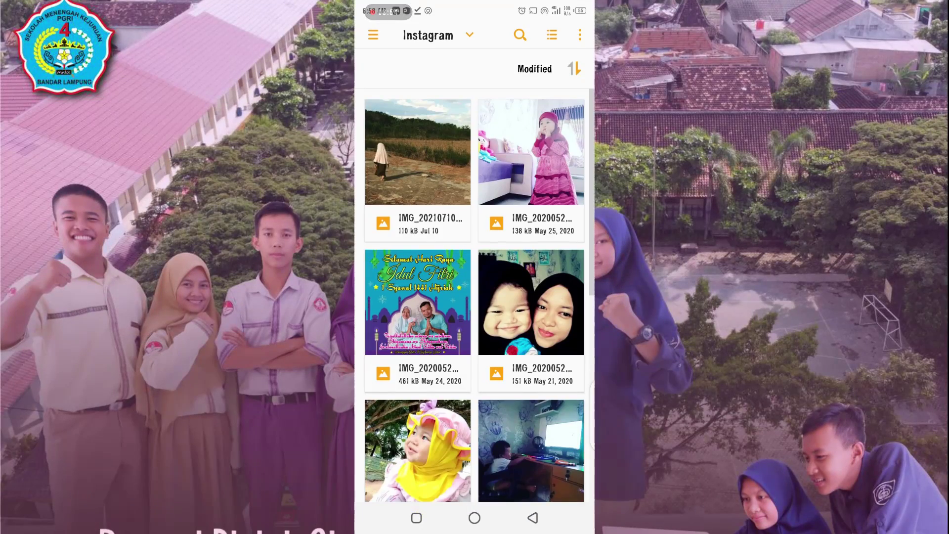
{"action": "left_click", "coordinate": [417, 141]}
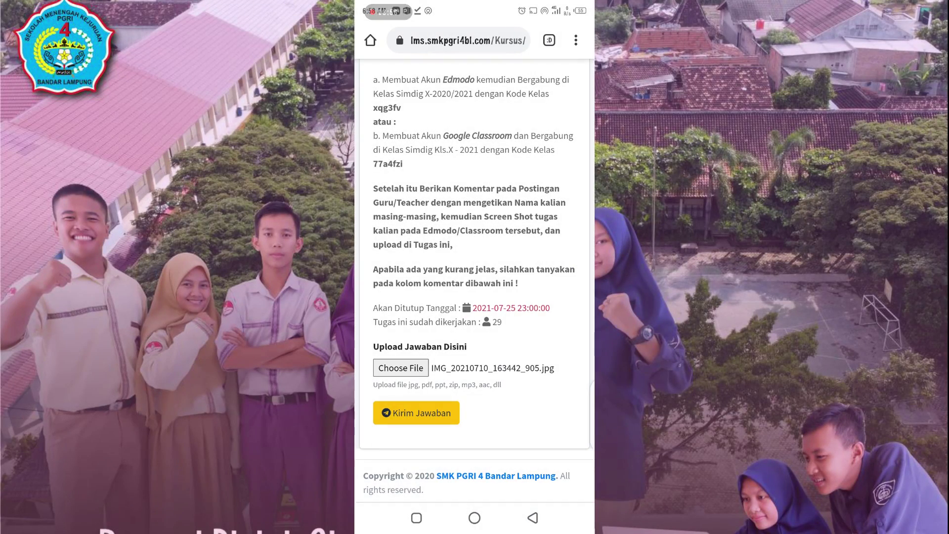
{"action": "left_click", "coordinate": [416, 412]}
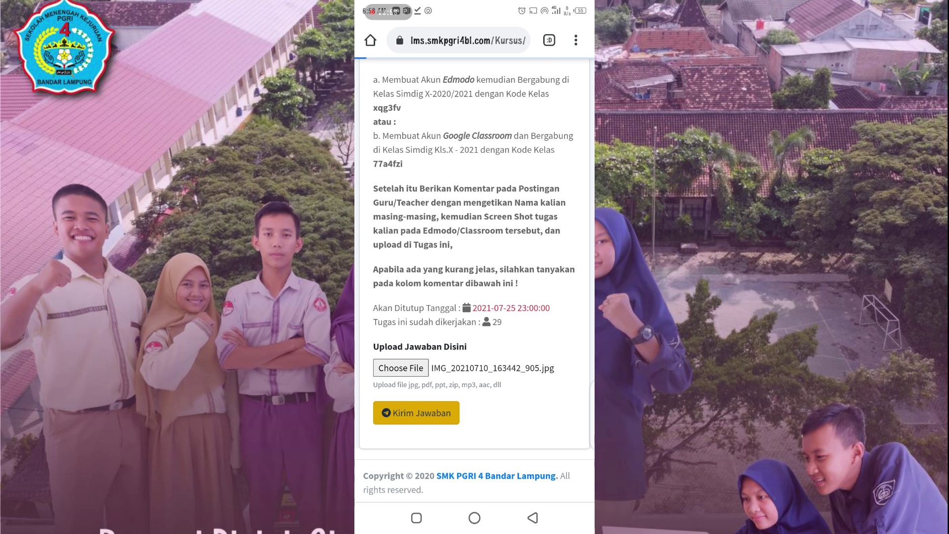
Step: View the submitted file via Lihat, then return to the assignment page
{"action": "scroll", "coordinate": [474, 281], "scroll_direction": "down", "scroll_amount": 7}
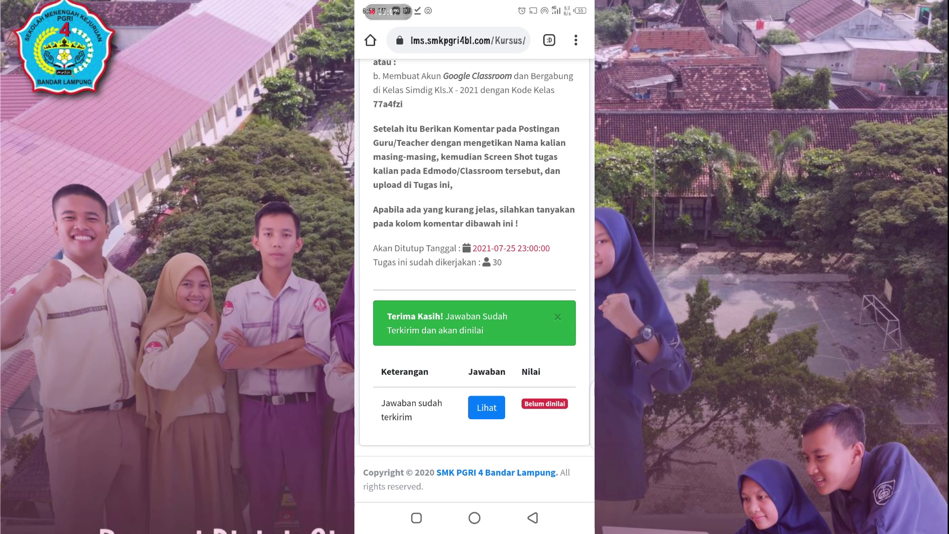
{"action": "left_click", "coordinate": [486, 408]}
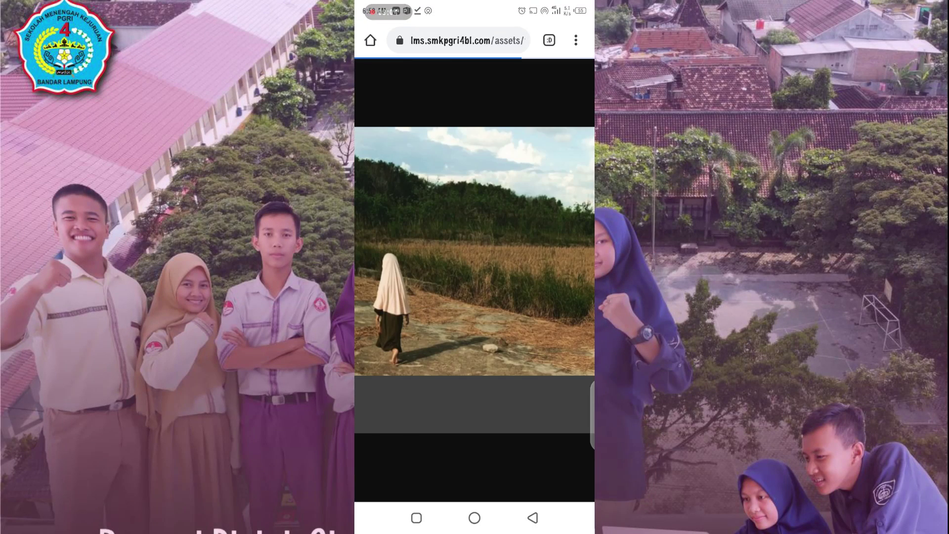
{"action": "left_click", "coordinate": [533, 518]}
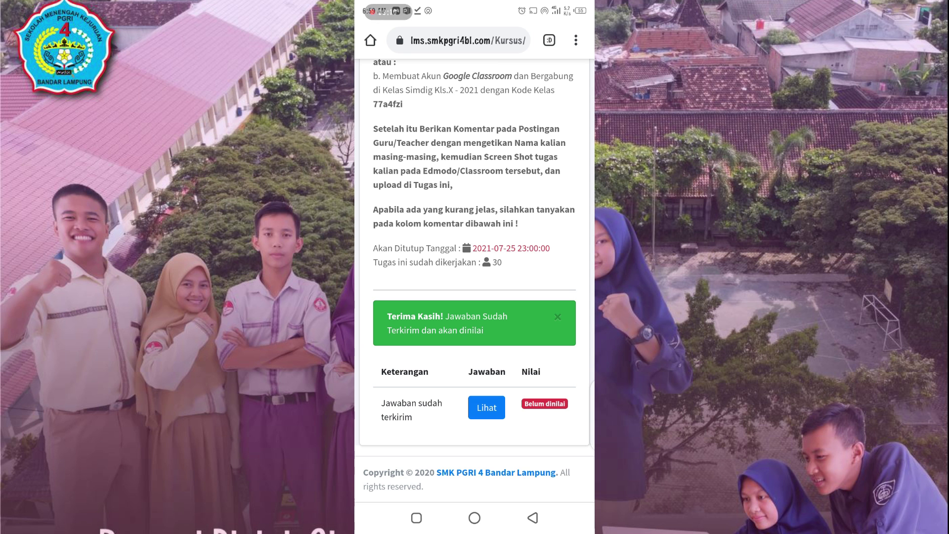
Step: Go back to the course page and check Tugas 2 - Kelas Maya now shows 'Sudah Dikerjakan'
{"action": "scroll", "coordinate": [474, 281], "scroll_direction": "up", "scroll_amount": 6}
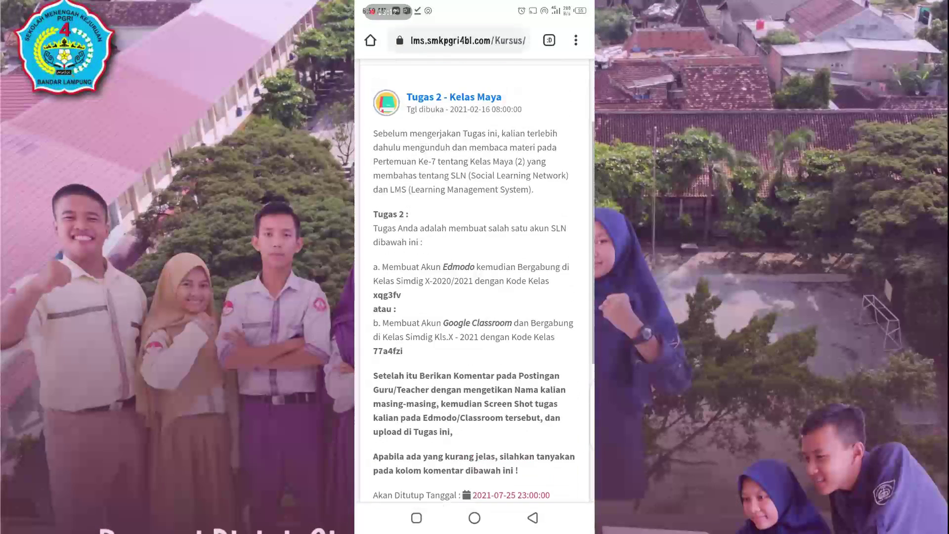
{"action": "scroll", "coordinate": [475, 280], "scroll_direction": "down", "scroll_amount": 4}
{"action": "left_click", "coordinate": [532, 517]}
{"action": "scroll", "coordinate": [474, 281], "scroll_direction": "down", "scroll_amount": 1}
{"action": "scroll", "coordinate": [475, 280], "scroll_direction": "up", "scroll_amount": 1}
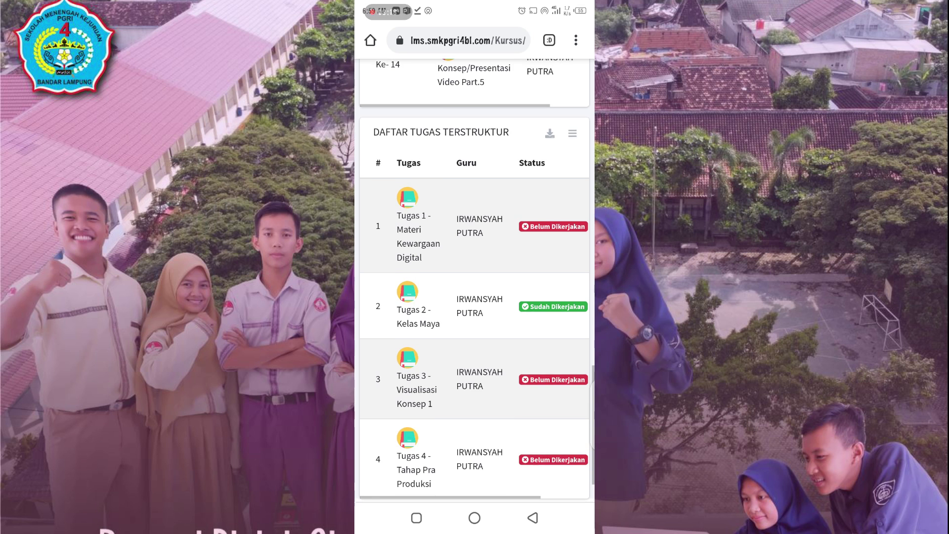
{"action": "scroll", "coordinate": [475, 281], "scroll_direction": "up", "scroll_amount": 1}
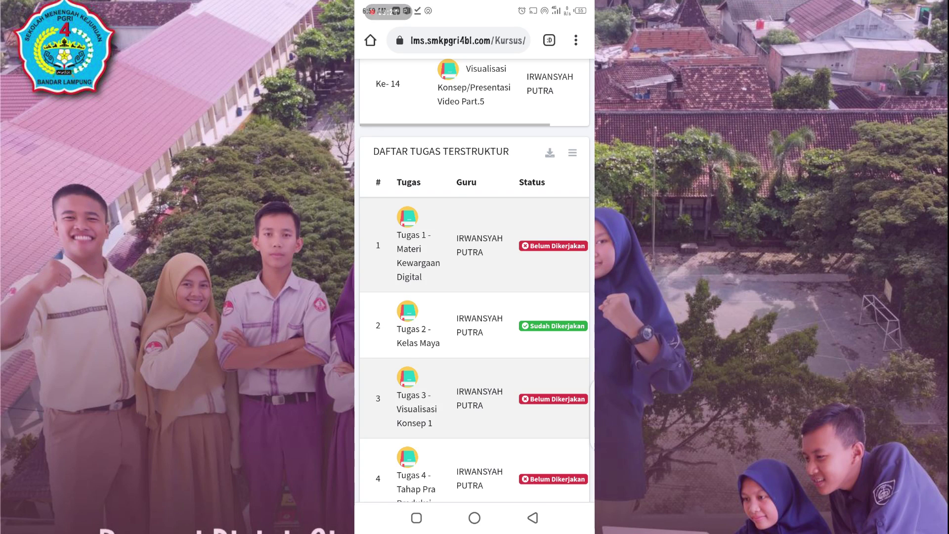
{"action": "scroll", "coordinate": [474, 281], "scroll_direction": "up", "scroll_amount": 20}
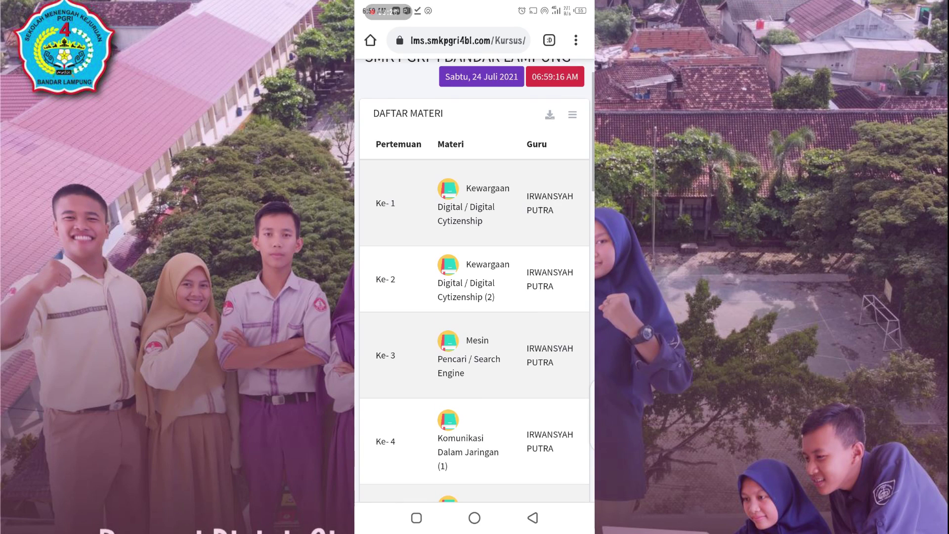
{"action": "scroll", "coordinate": [474, 277], "scroll_direction": "down", "scroll_amount": 20}
{"action": "scroll", "coordinate": [475, 276], "scroll_direction": "up", "scroll_amount": 10}
{"action": "scroll", "coordinate": [474, 277], "scroll_direction": "left", "scroll_amount": 3}
{"action": "scroll", "coordinate": [474, 277], "scroll_direction": "down", "scroll_amount": 10}
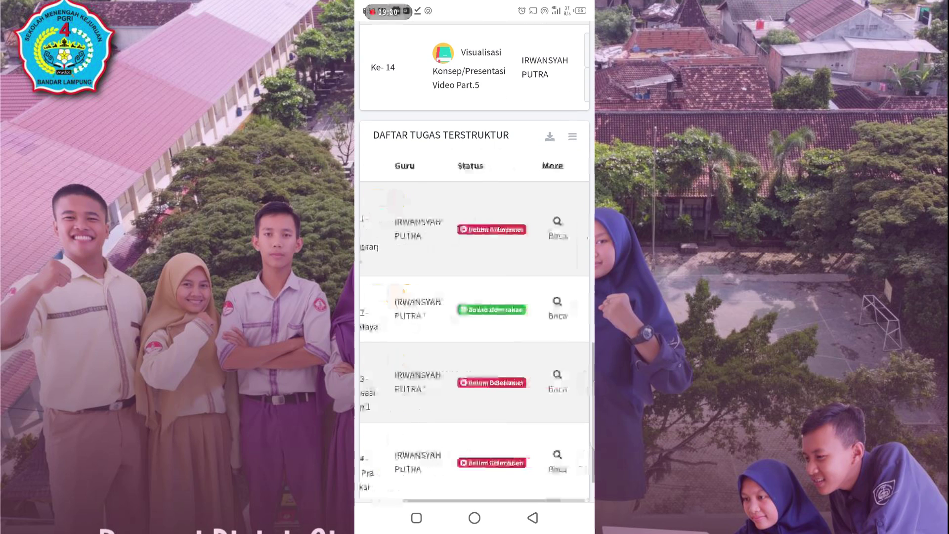
{"action": "scroll", "coordinate": [474, 341], "scroll_direction": "left", "scroll_amount": 2}
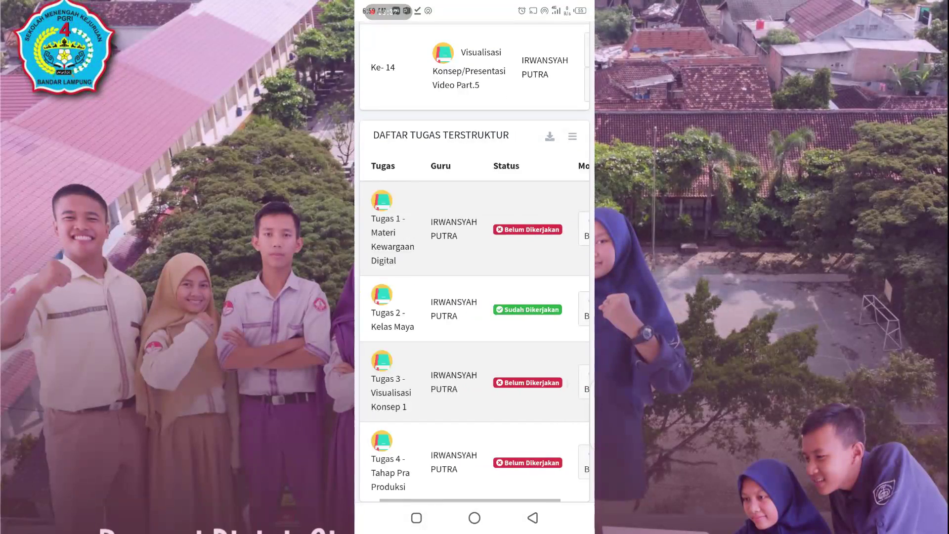
{"action": "scroll", "coordinate": [474, 277], "scroll_direction": "up", "scroll_amount": 10}
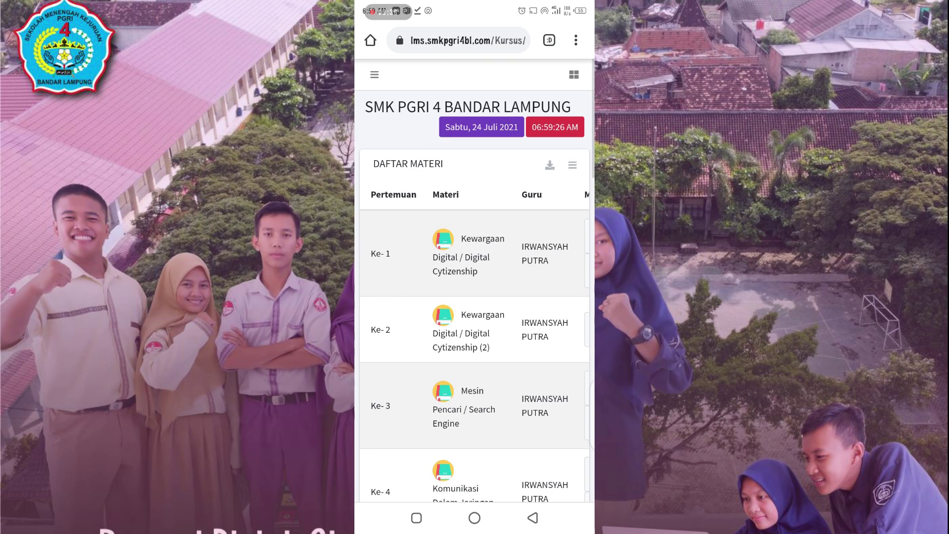
Step: Open My Profil from the main menu and clear the old No HP value
{"action": "left_click", "coordinate": [374, 74]}
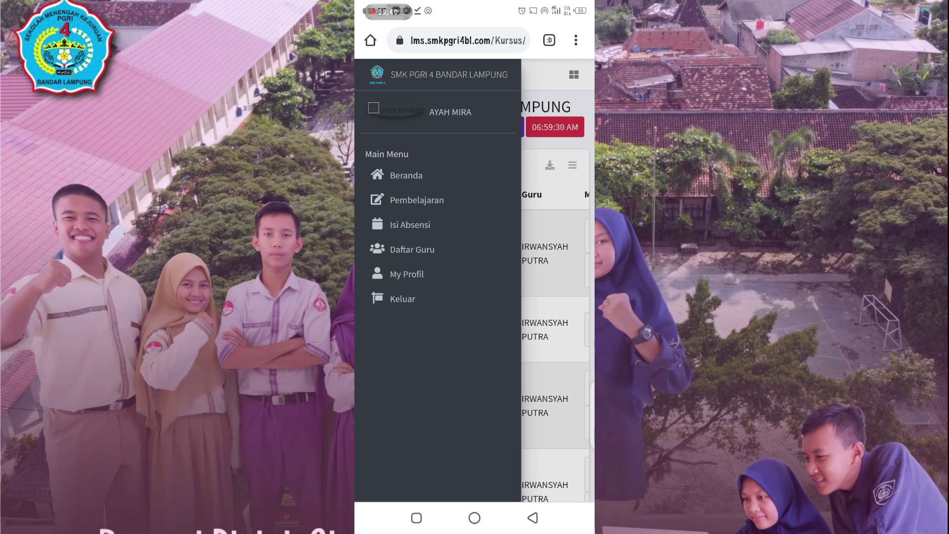
{"action": "left_click", "coordinate": [407, 274]}
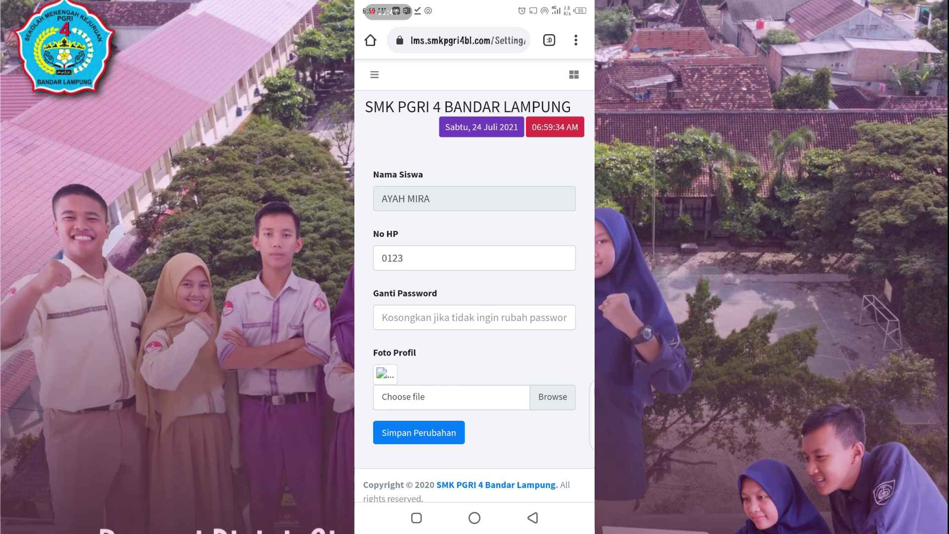
{"action": "left_click", "coordinate": [460, 257]}
{"action": "key", "text": "BackSpace"}
{"action": "key", "text": "BackSpace"}
{"action": "key", "text": "BackSpace"}
{"action": "key", "text": "BackSpace"}
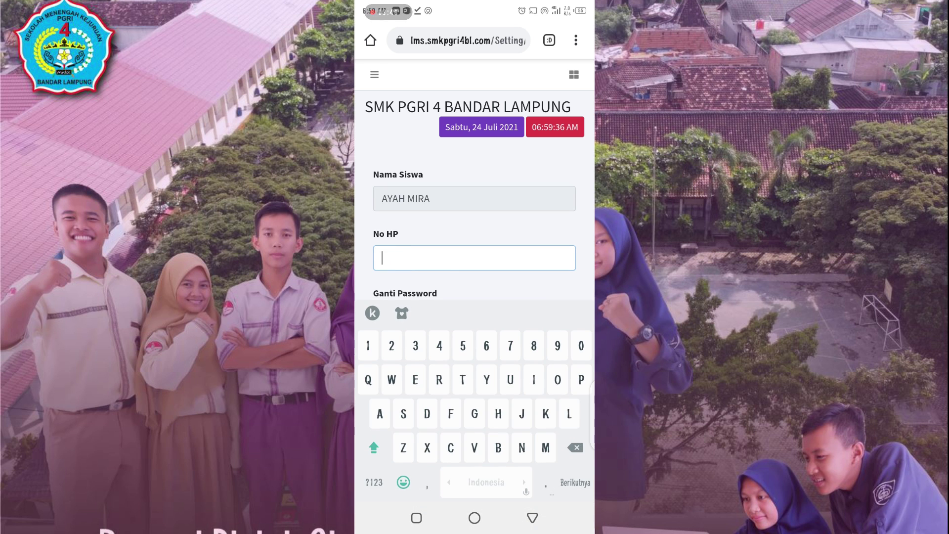
{"action": "left_click", "coordinate": [533, 517]}
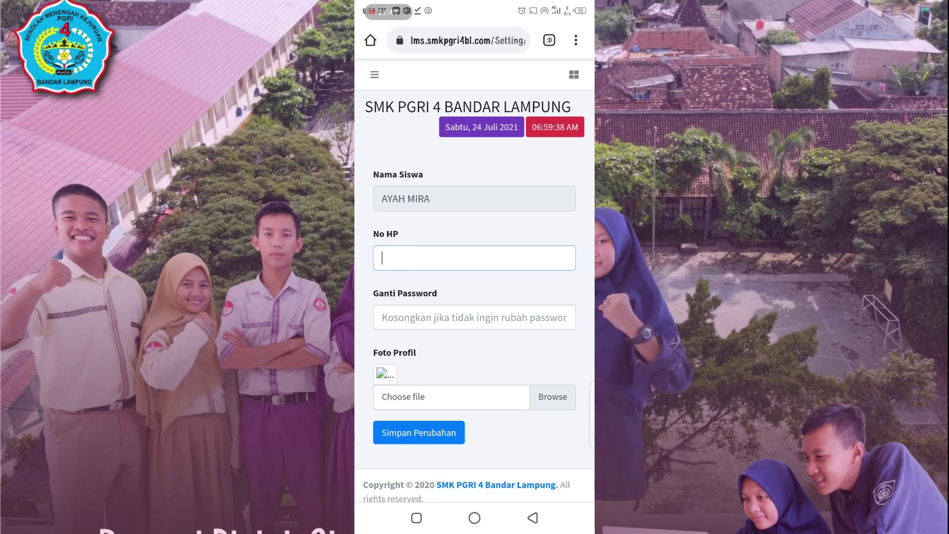
Step: Pick a new profile photo from Downloads, save, and enter the new phone number
{"action": "left_click", "coordinate": [452, 396]}
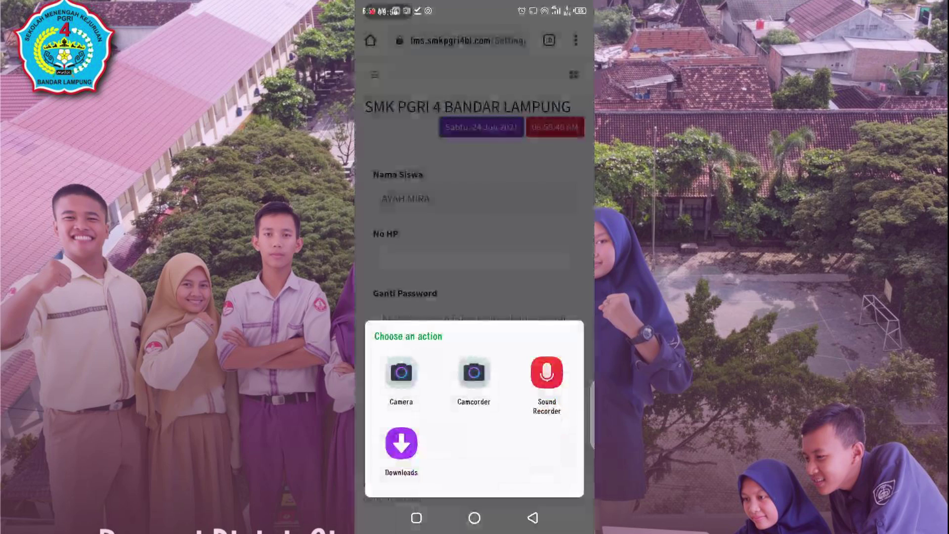
{"action": "left_click", "coordinate": [402, 452]}
{"action": "left_click", "coordinate": [534, 156]}
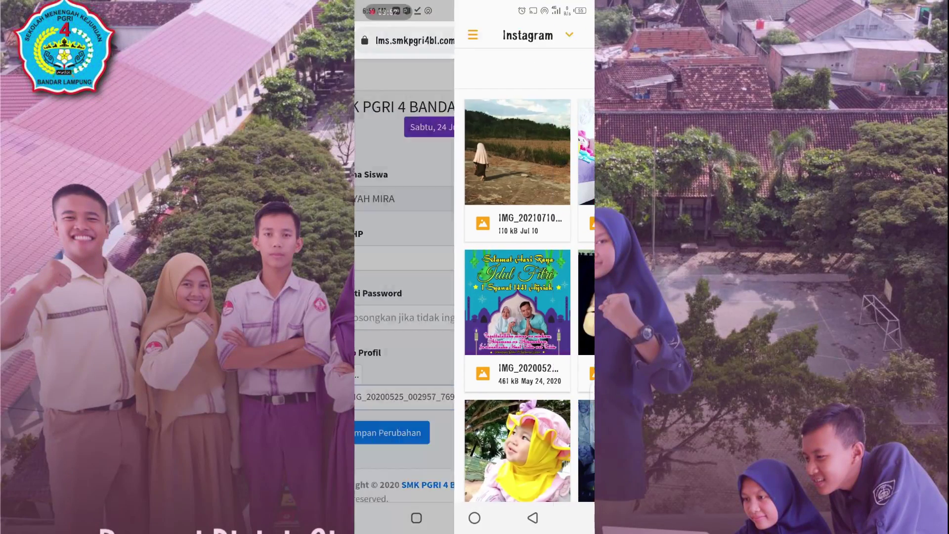
{"action": "left_click", "coordinate": [418, 432]}
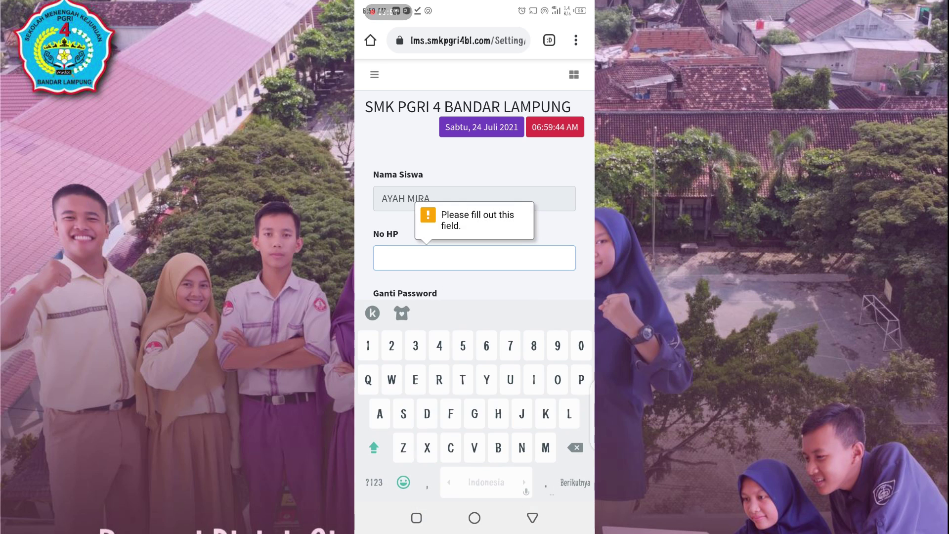
{"action": "type", "text": "0"}
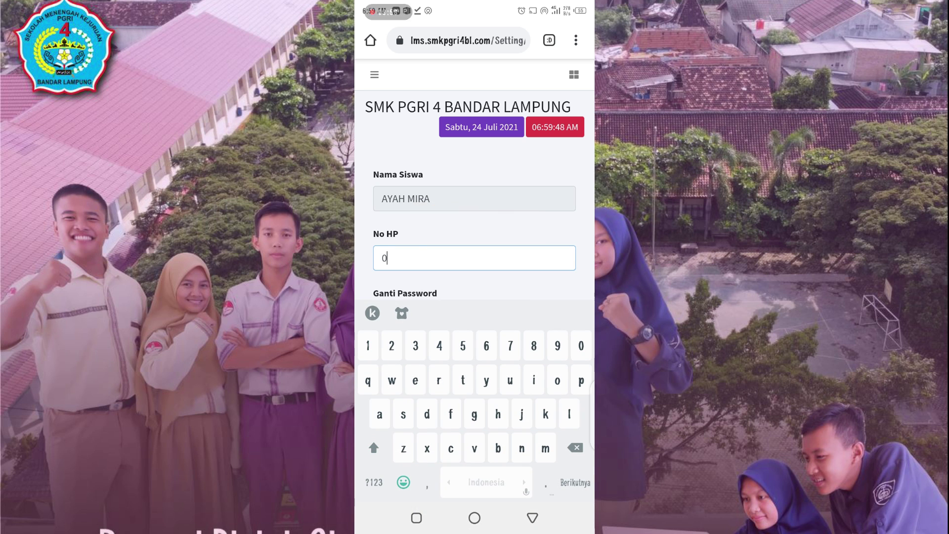
{"action": "type", "text": "821"}
{"action": "left_click", "coordinate": [532, 518]}
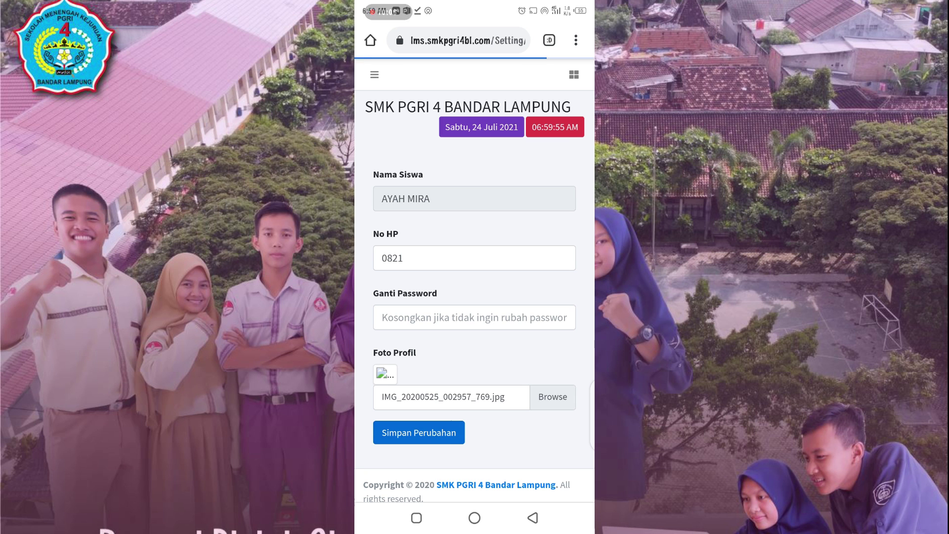
{"action": "scroll", "coordinate": [475, 280], "scroll_direction": "up", "scroll_amount": 1}
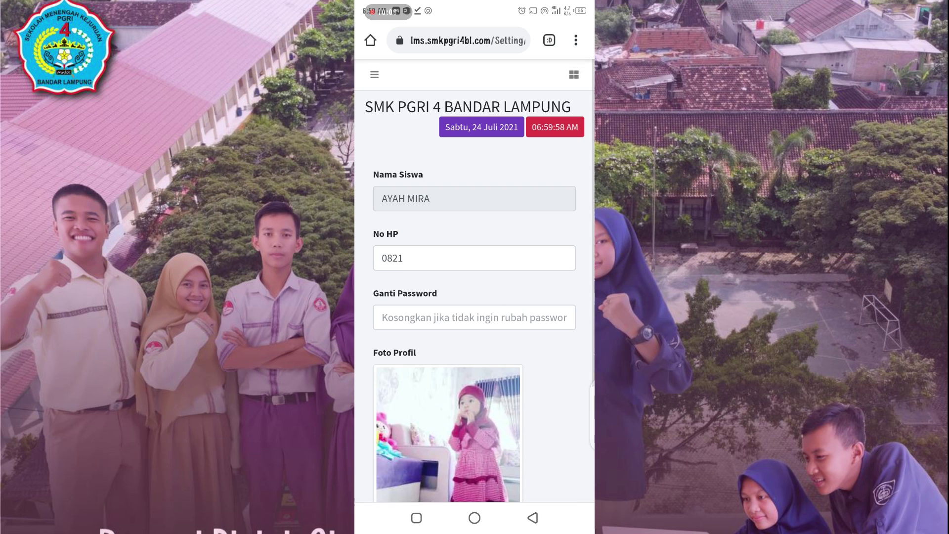
{"action": "left_click", "coordinate": [376, 75]}
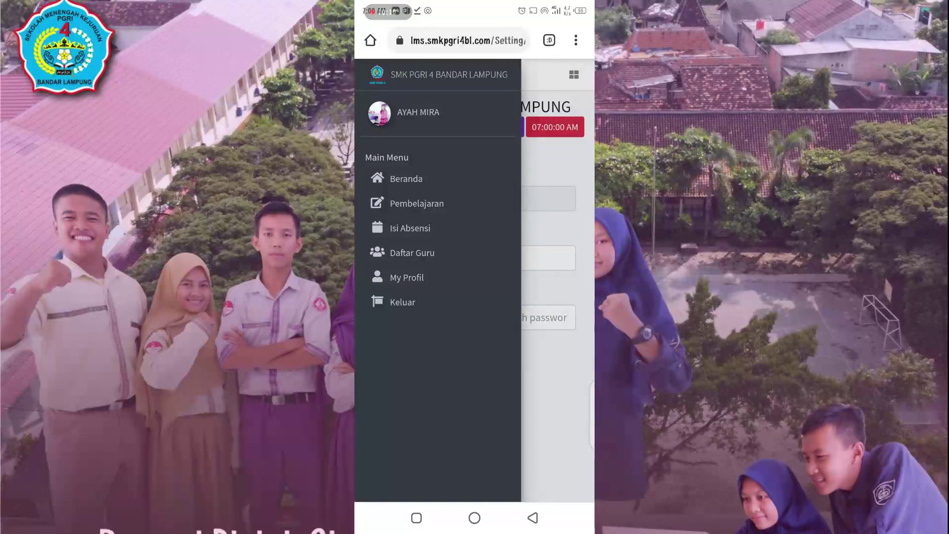
Step: Open Daftar Guru and scroll through the teacher cards with photo, role and phone number
{"action": "left_click", "coordinate": [412, 252]}
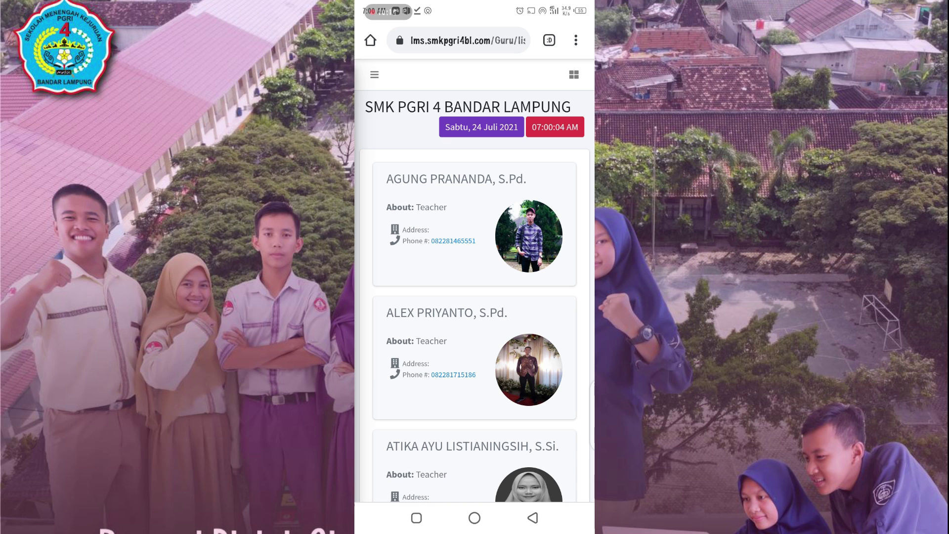
{"action": "scroll", "coordinate": [474, 280], "scroll_direction": "down", "scroll_amount": 6}
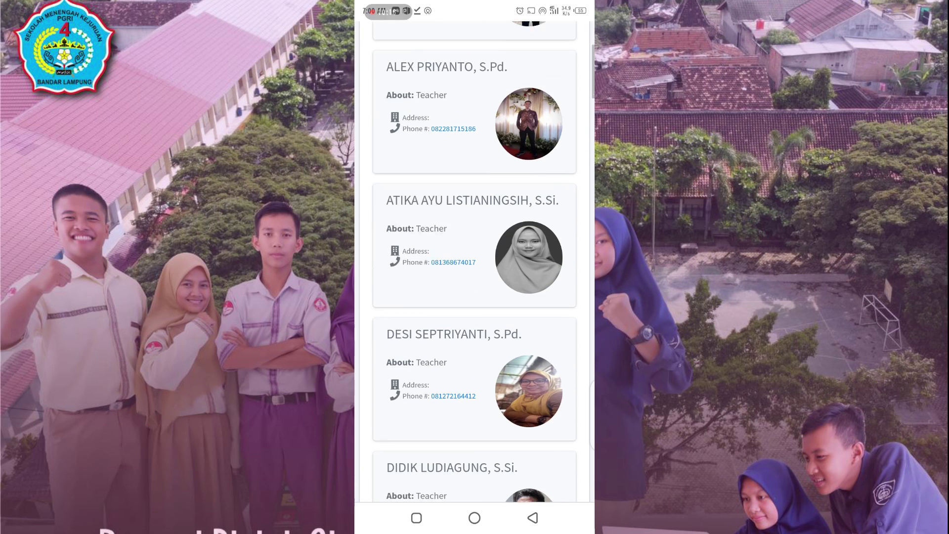
{"action": "scroll", "coordinate": [474, 280], "scroll_direction": "down", "scroll_amount": 10}
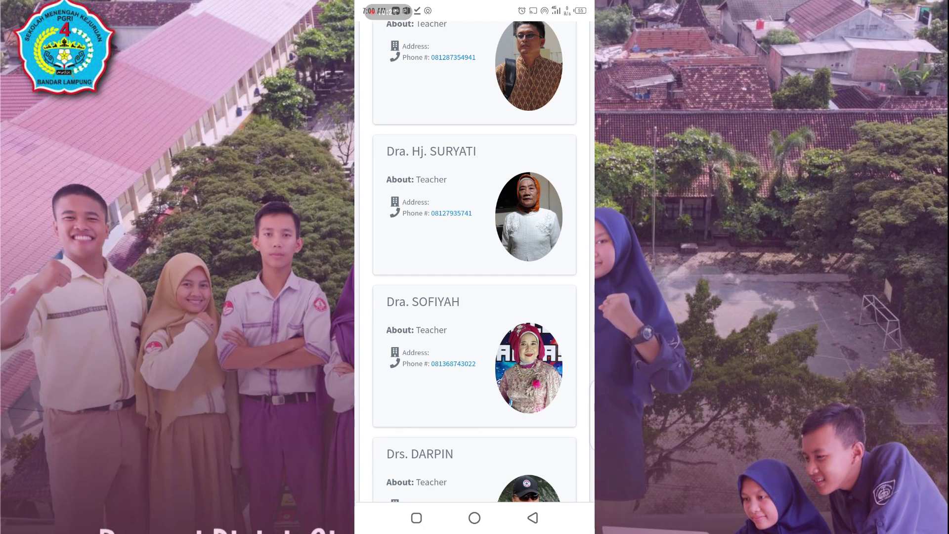
{"action": "scroll", "coordinate": [474, 280], "scroll_direction": "down", "scroll_amount": 8}
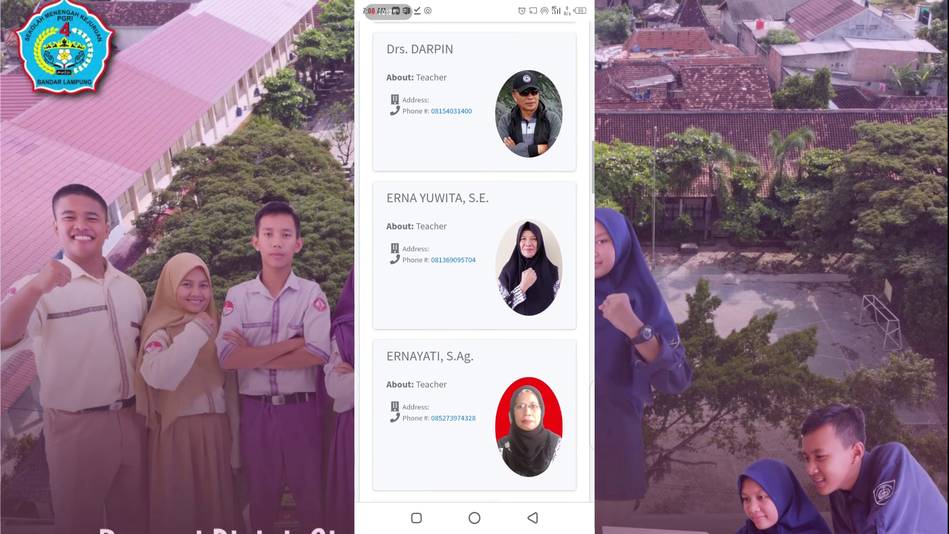
{"action": "scroll", "coordinate": [475, 257], "scroll_direction": "down", "scroll_amount": 6}
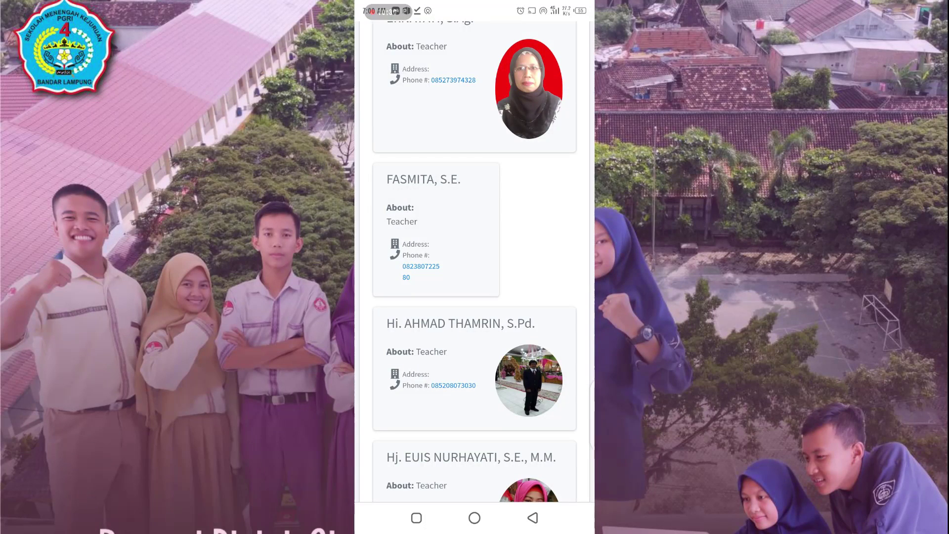
{"action": "scroll", "coordinate": [474, 262], "scroll_direction": "down", "scroll_amount": 5}
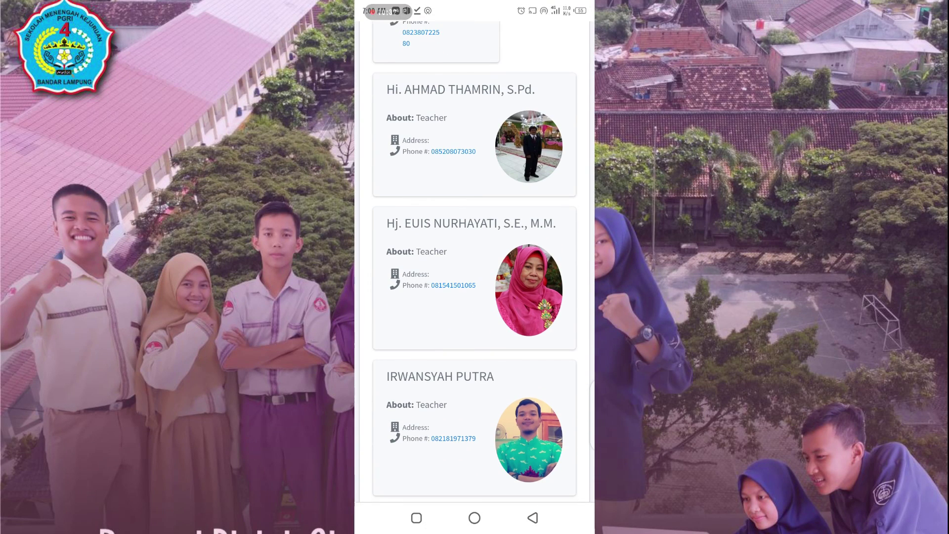
{"action": "scroll", "coordinate": [474, 267], "scroll_direction": "down", "scroll_amount": 3}
{"action": "scroll", "coordinate": [474, 267], "scroll_direction": "up", "scroll_amount": 20}
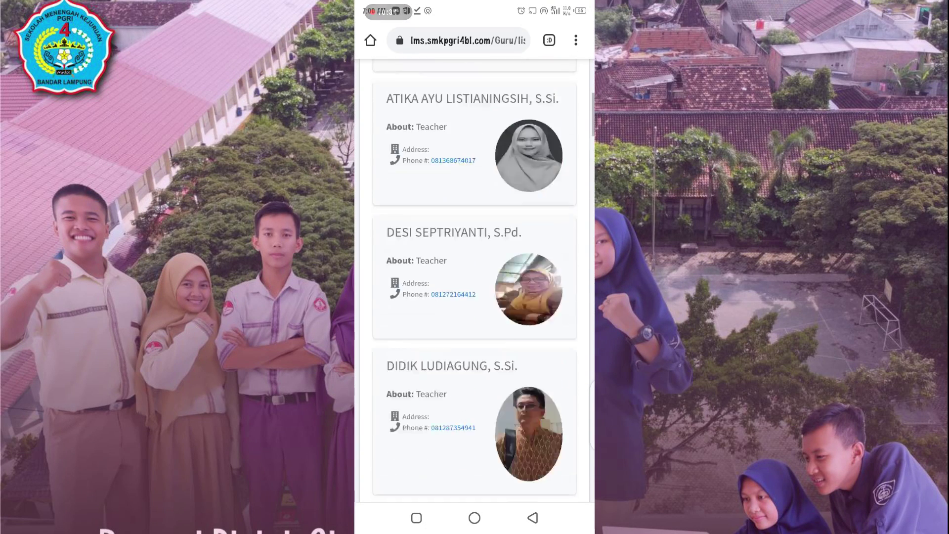
Step: Choose Keluar from the main menu to reach the 'You have been log out !' login page
{"action": "left_click", "coordinate": [374, 74]}
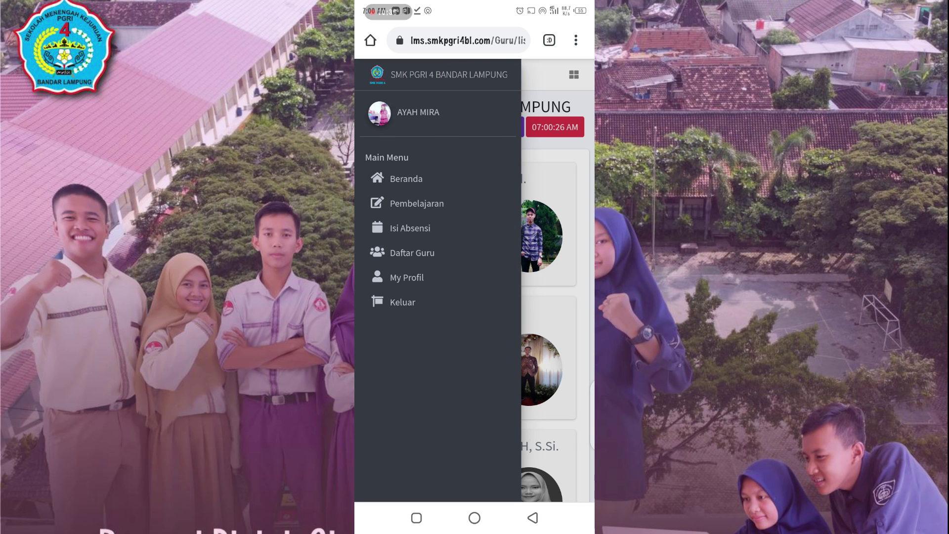
{"action": "left_click", "coordinate": [403, 302]}
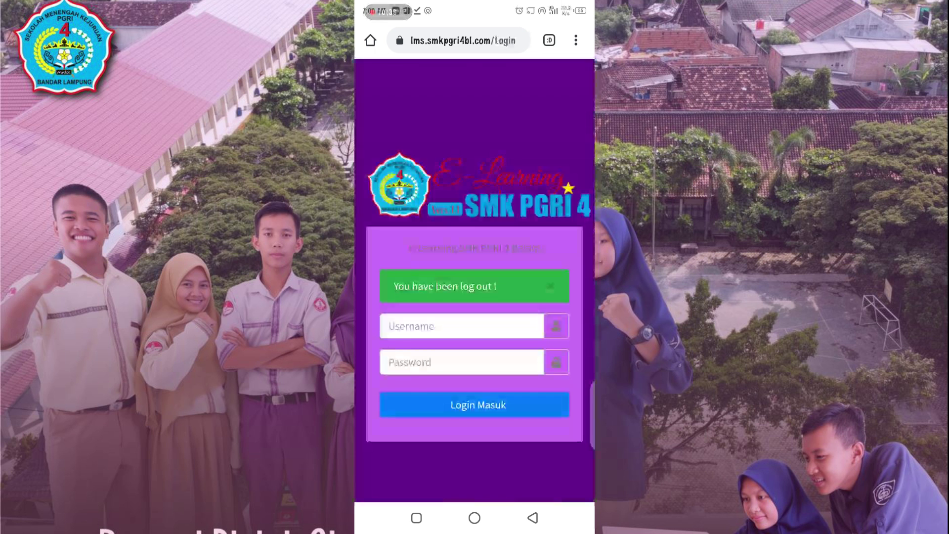